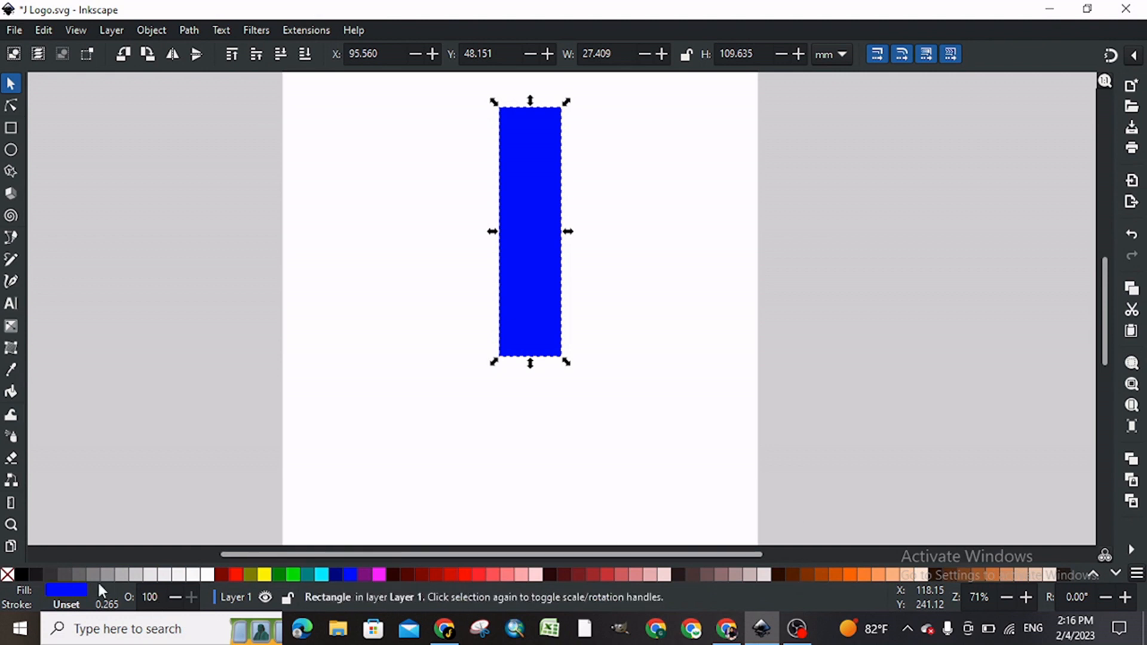
# Replace the tall rectangle's blue fill with a black outline and move it slightly down the page.
pyautogui.click(8, 575)
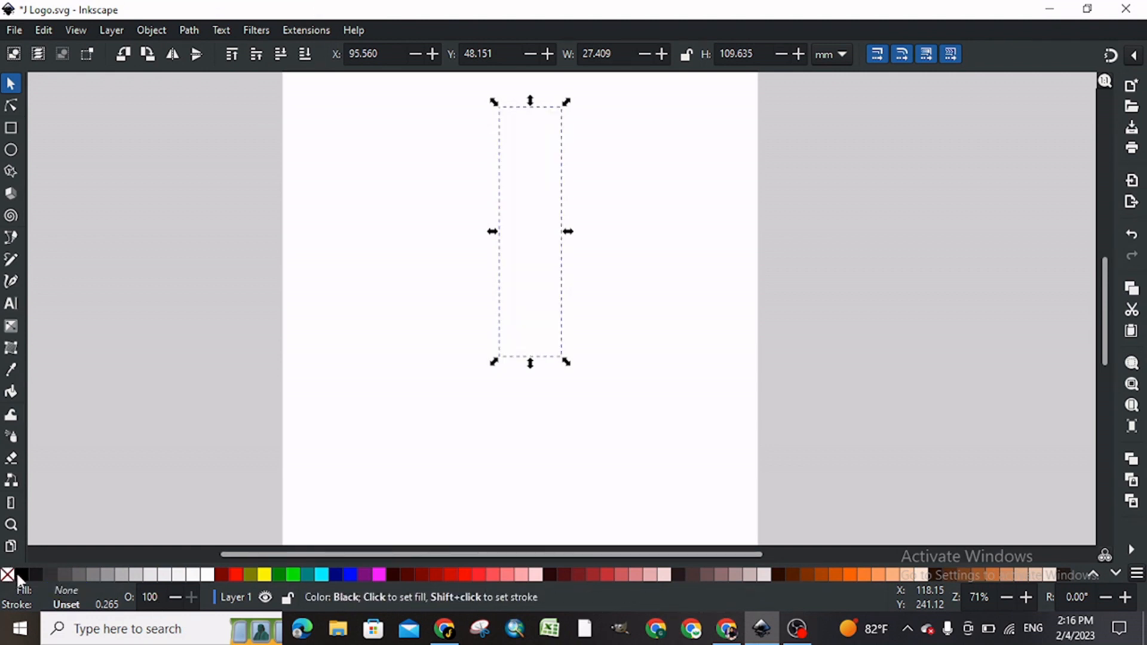
pyautogui.keyDown('shift'); pyautogui.click(22, 574); pyautogui.keyUp('shift')
pyautogui.moveTo(555, 311); pyautogui.dragTo(541, 371)
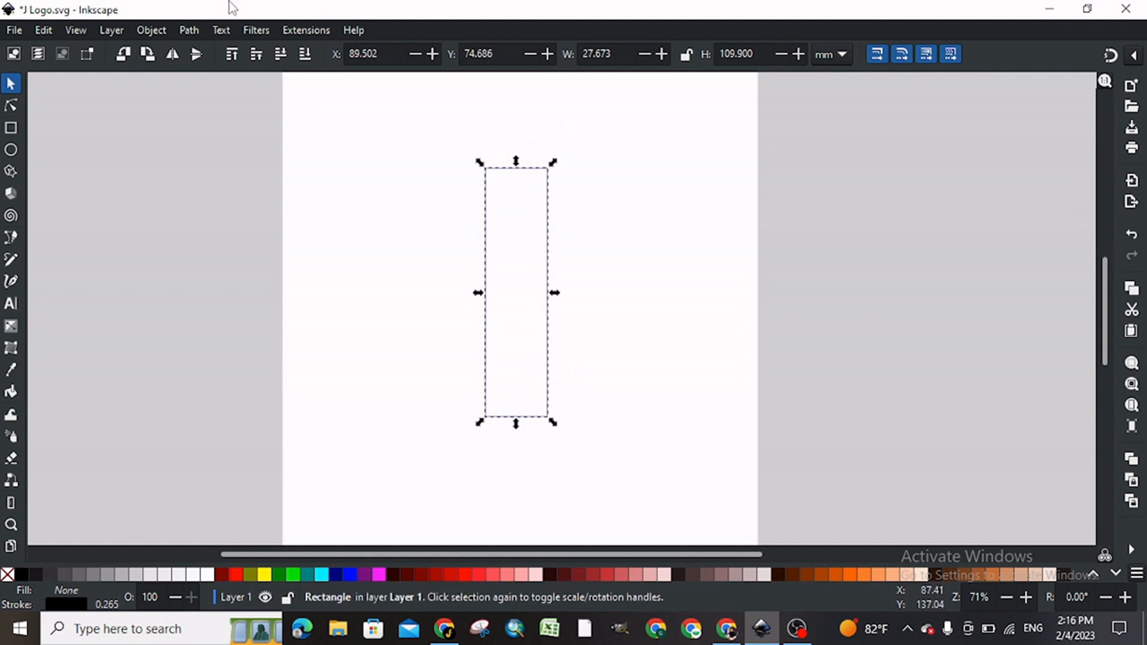
# Convert the outlined rectangle to a path and stretch it to about 26 by 127 mm.
pyautogui.click(190, 29)
pyautogui.click(199, 44)
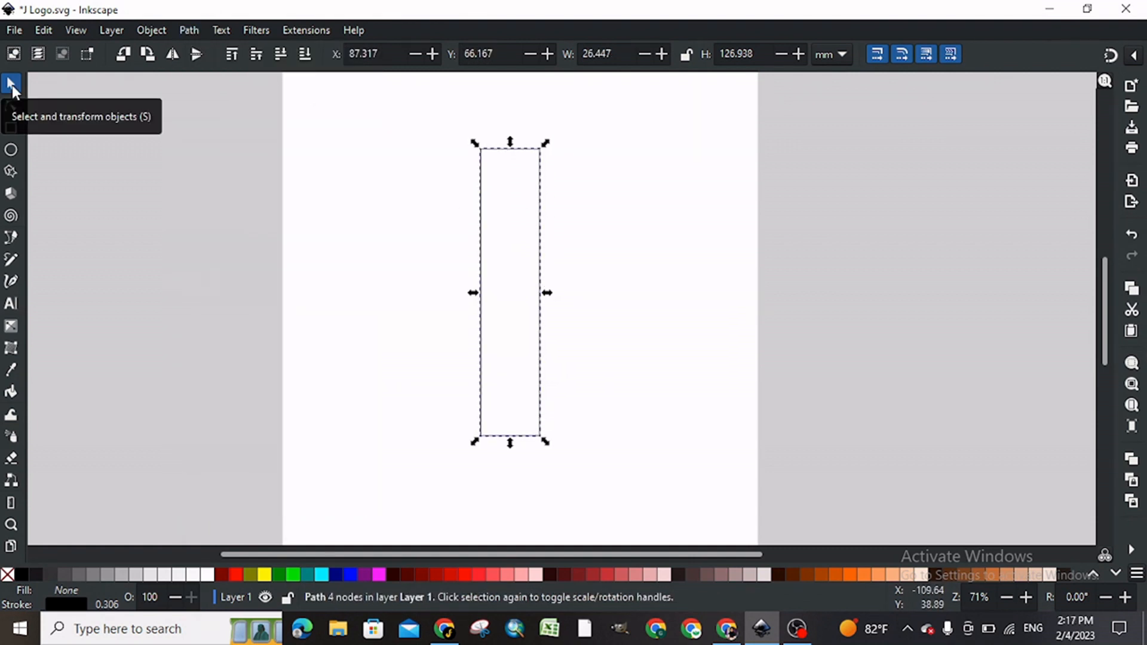
pyautogui.click(125, 177)
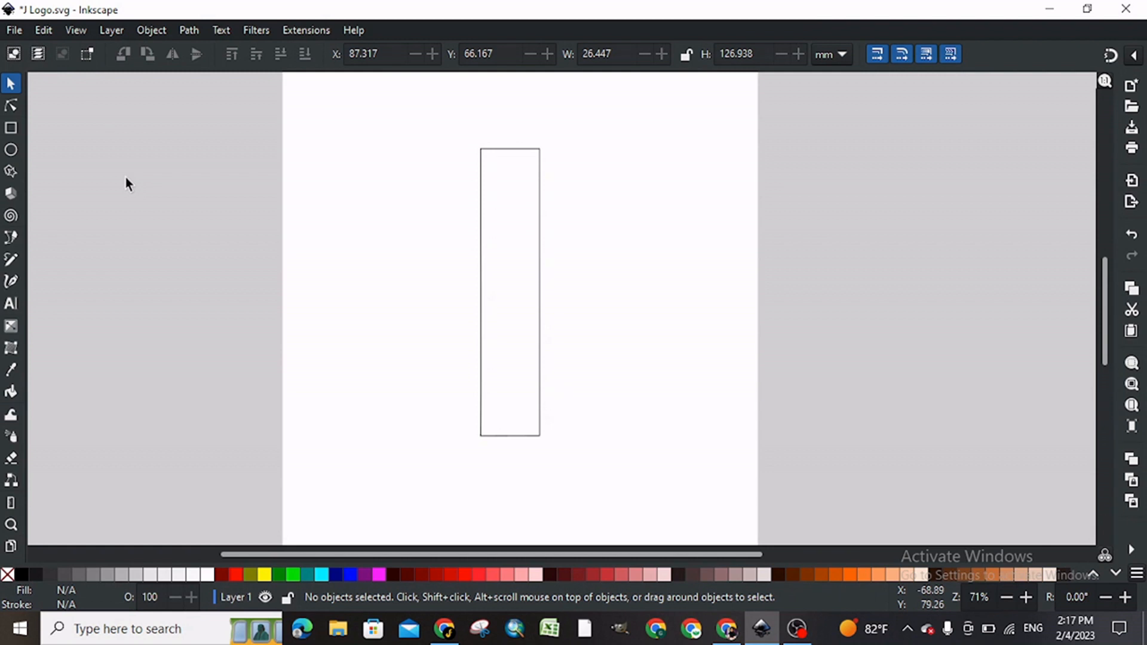
# Draw a circle about 68 mm across beside the rectangle's lower end, with no fill and a black outline.
pyautogui.click(11, 154)
pyautogui.moveTo(411, 453); pyautogui.dragTo(466, 505)
pyautogui.click(12, 85)
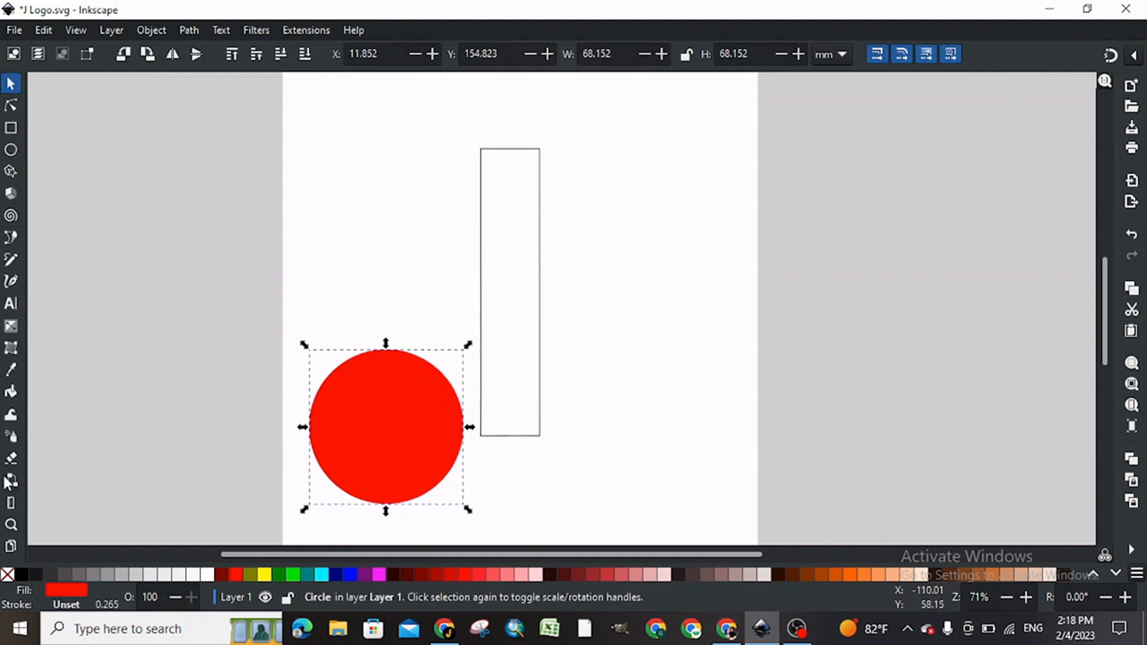
pyautogui.click(8, 574)
pyautogui.keyDown('shift'); pyautogui.click(22, 575); pyautogui.keyUp('shift')
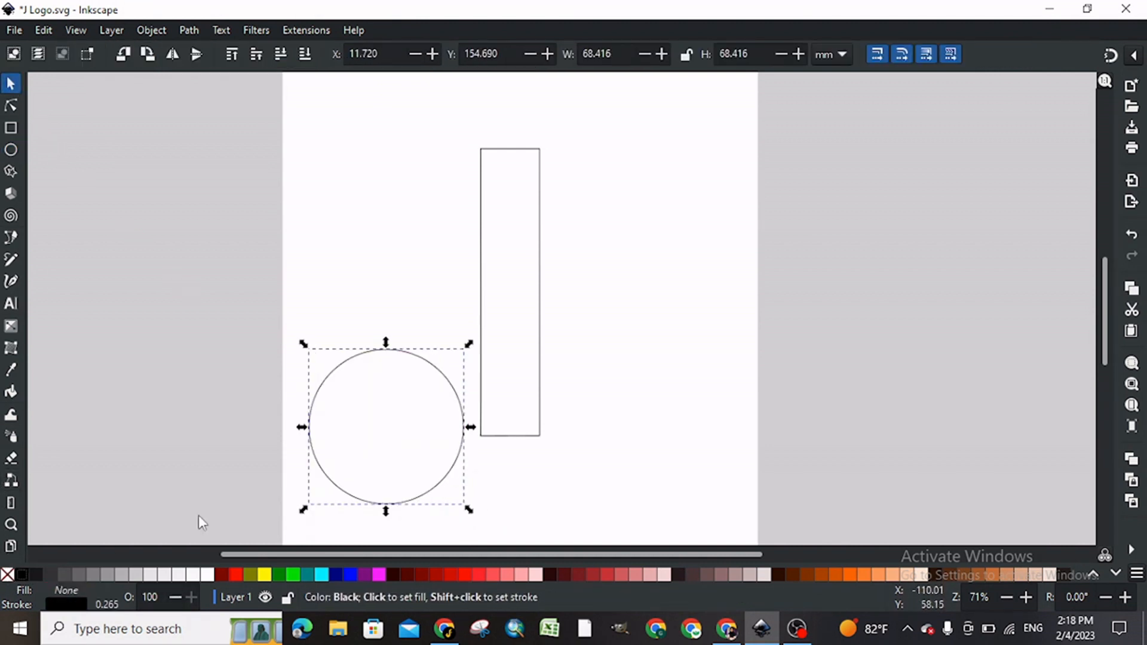
# Move the circle over the rectangle's lower end, right edges aligned, and enlarge it to about 78 mm across.
pyautogui.moveTo(333, 486); pyautogui.dragTo(364, 514)
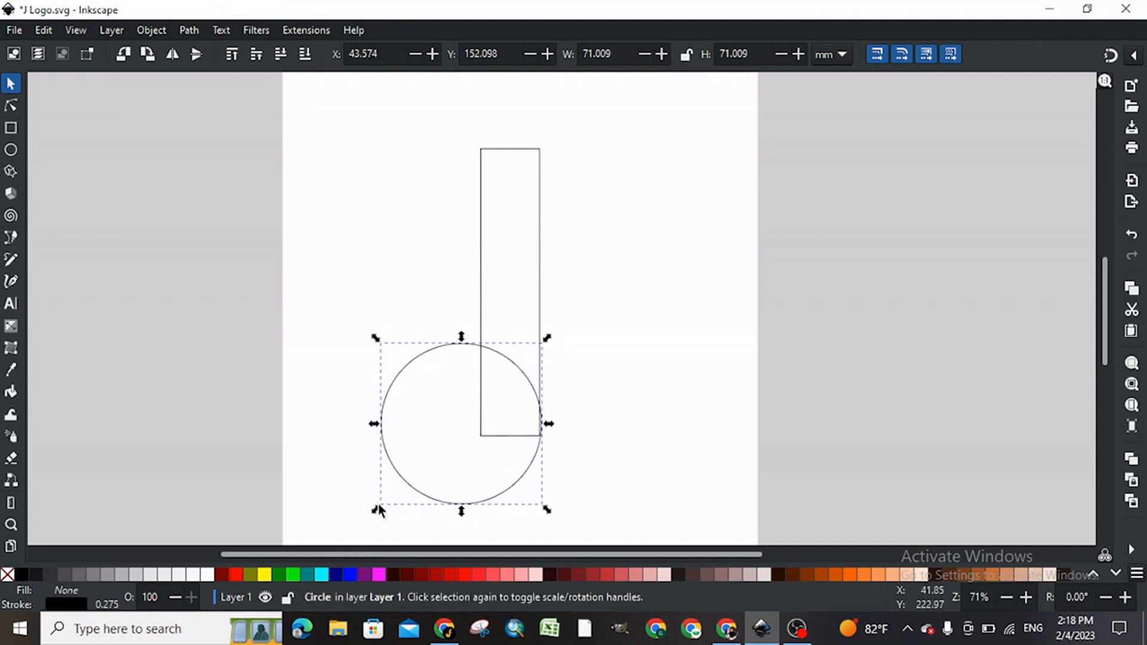
pyautogui.moveTo(373, 425); pyautogui.dragTo(358, 424)
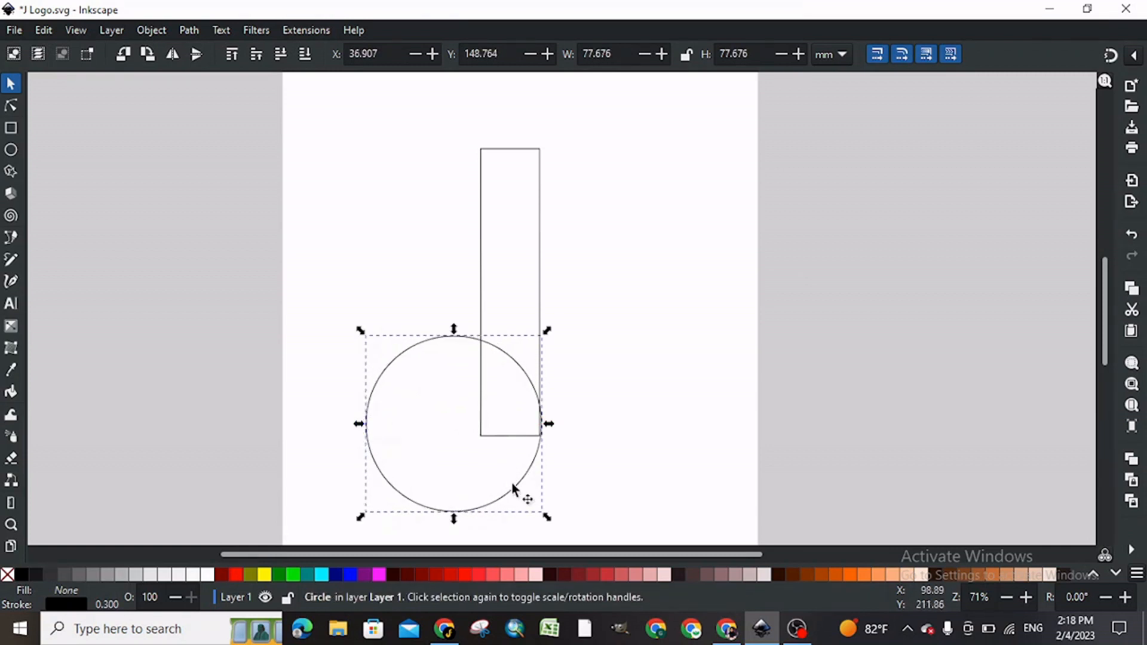
pyautogui.moveTo(516, 485); pyautogui.dragTo(517, 480)
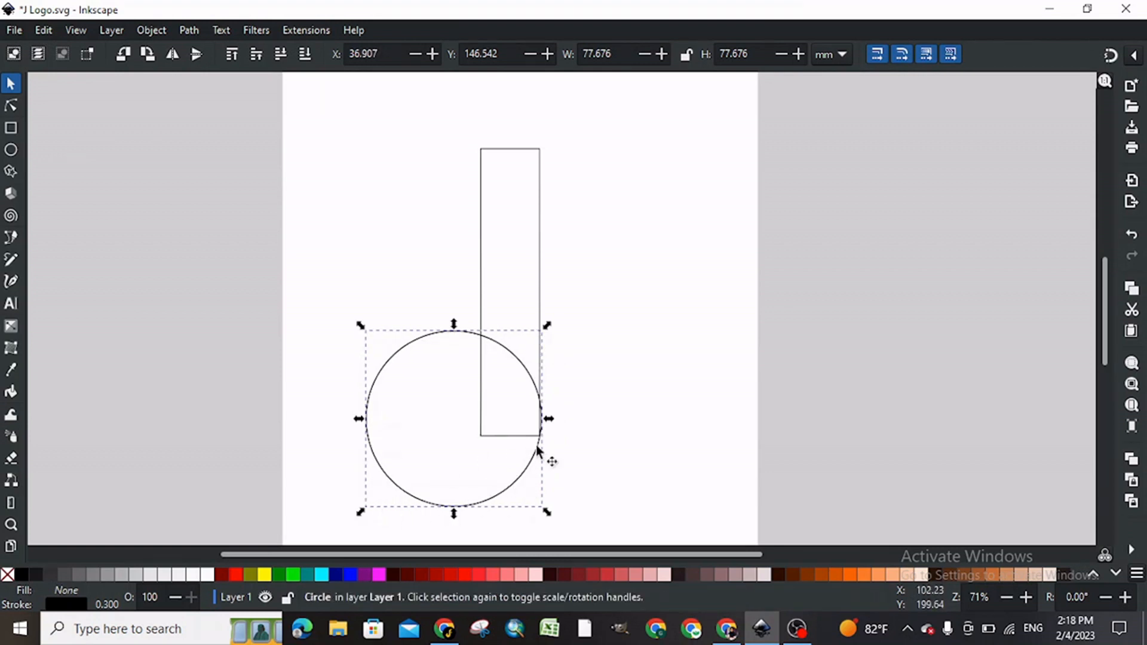
pyautogui.moveTo(551, 422); pyautogui.dragTo(470, 460)
pyautogui.hotkey('ctrl', 'z')
pyautogui.hotkey('ctrl', 'z')
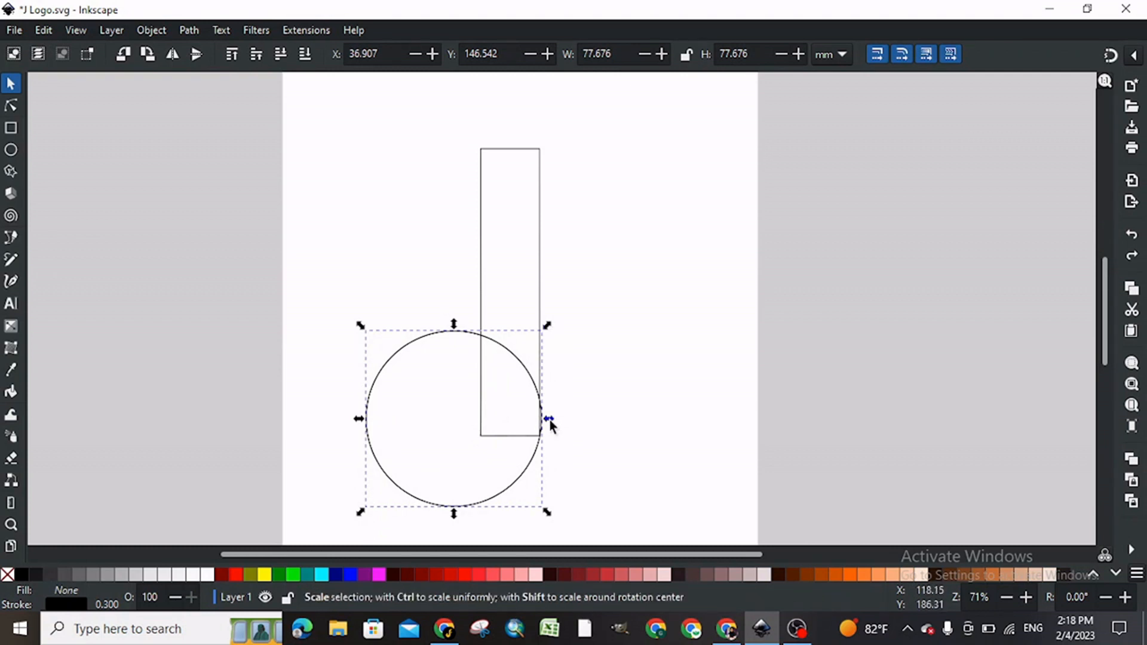
# Duplicate the circle and shrink the copy to about 52 mm across, keeping it touching the large circle's left edge.
pyautogui.moveTo(549, 420); pyautogui.dragTo(489, 430)
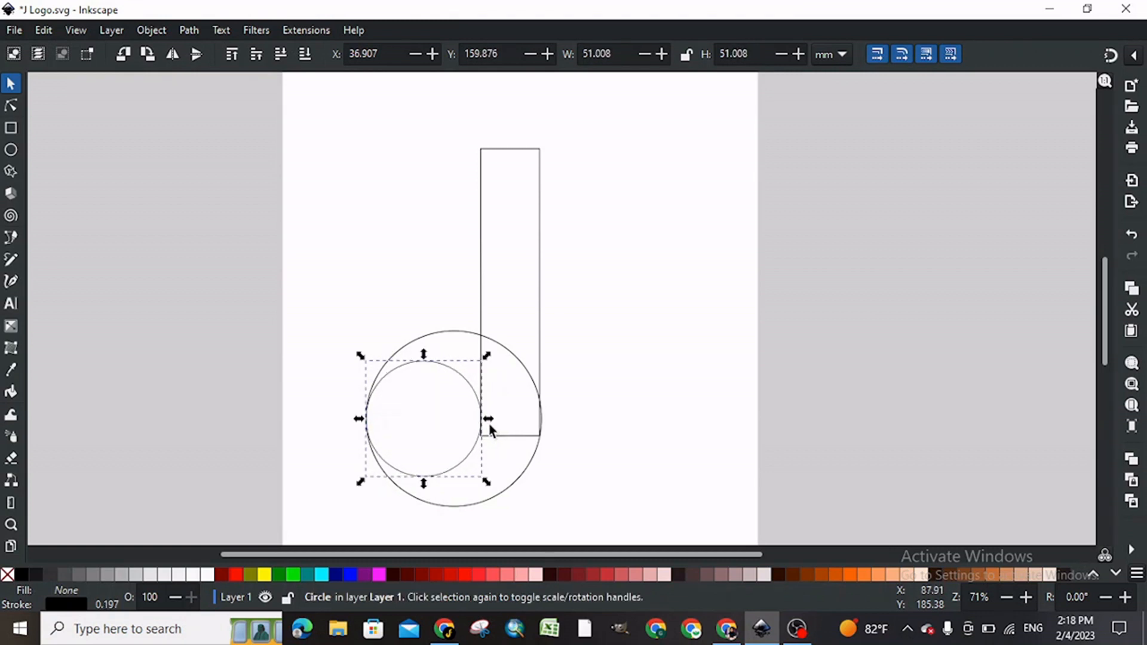
pyautogui.click(700, 439)
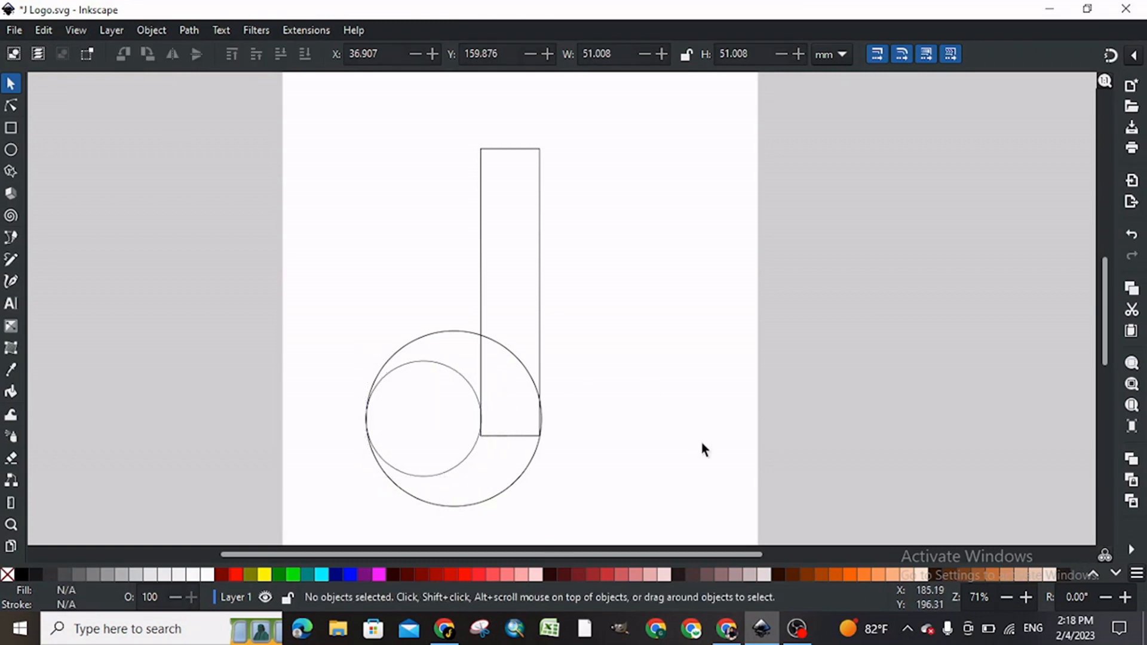
pyautogui.click(449, 476)
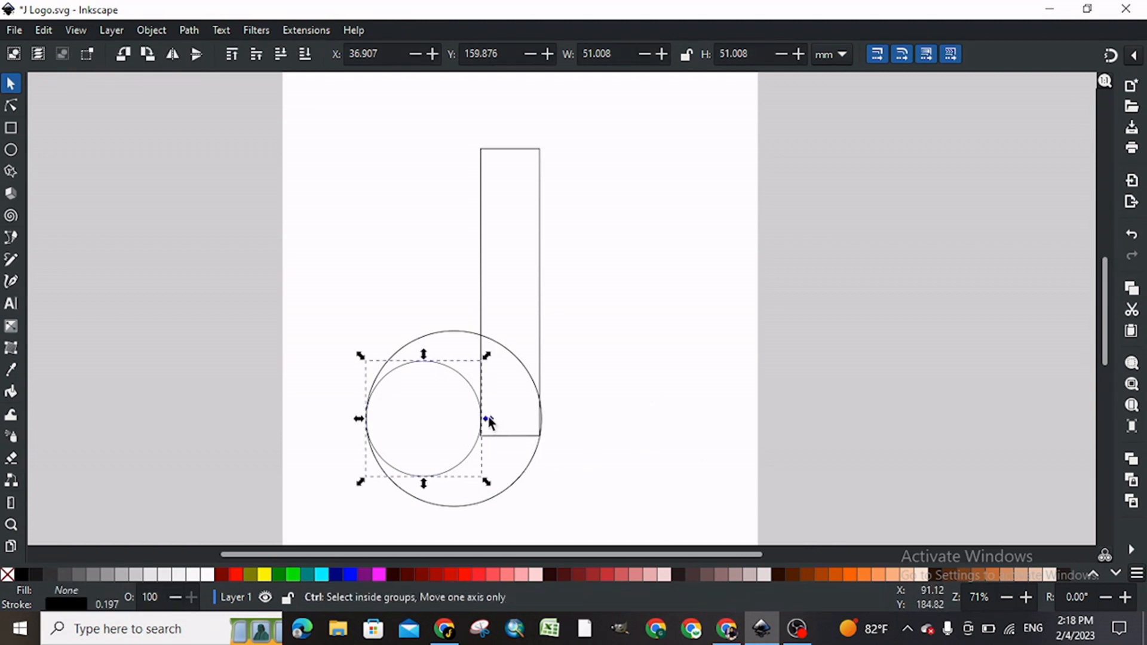
pyautogui.moveTo(491, 423); pyautogui.dragTo(490, 423)
pyautogui.click(520, 427)
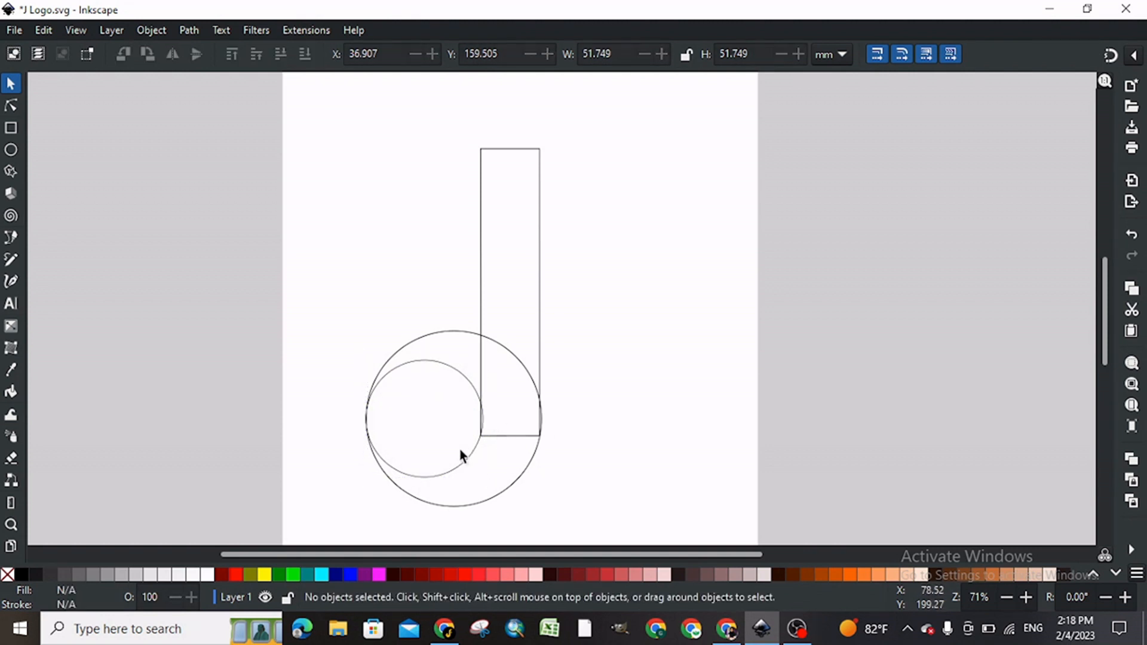
# Fine-tune the inner circle to about 51.5 mm across and shift it slightly down, with its right side at the rectangle's left edge.
pyautogui.press('+')
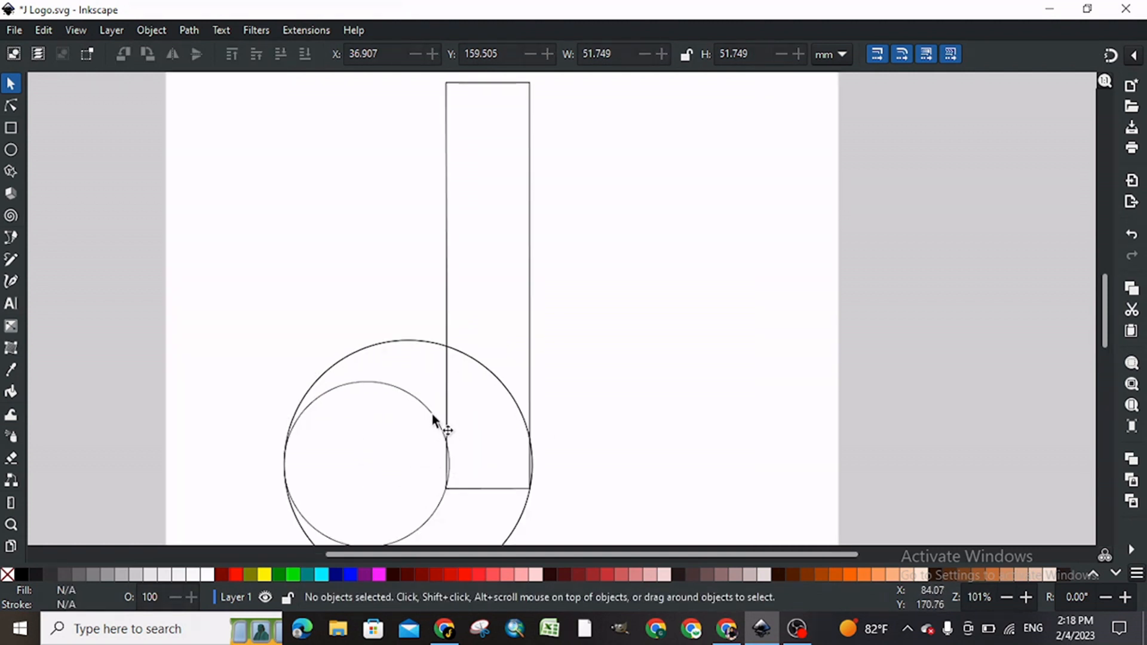
pyautogui.click(449, 463)
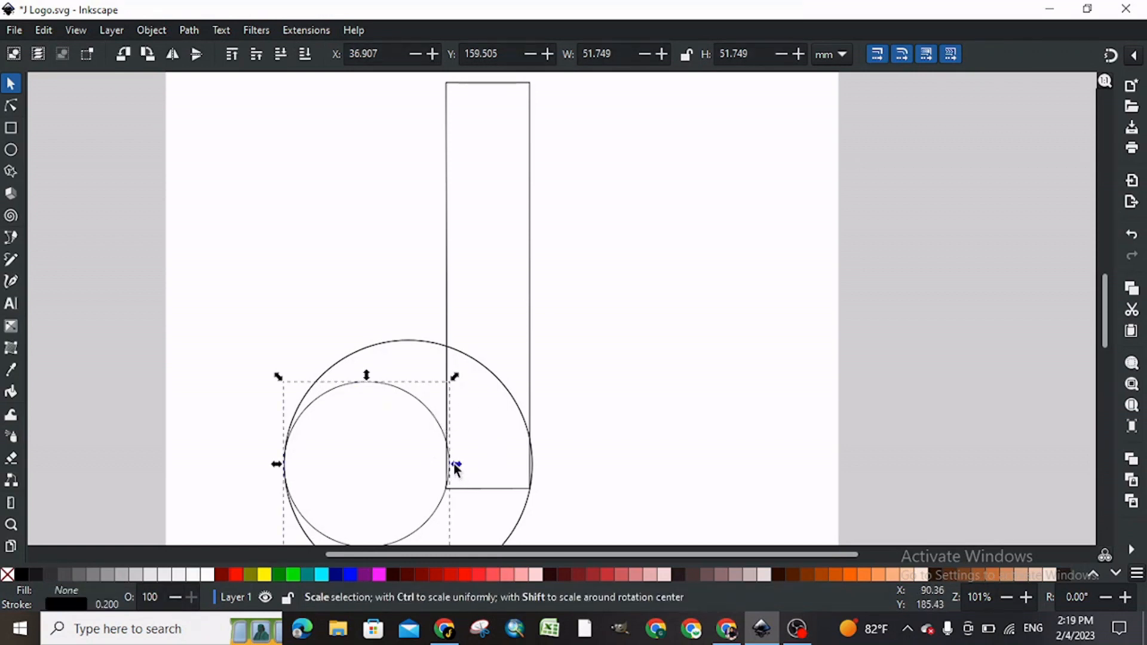
pyautogui.moveTo(452, 463); pyautogui.dragTo(453, 463)
pyautogui.moveTo(440, 504); pyautogui.dragTo(439, 509)
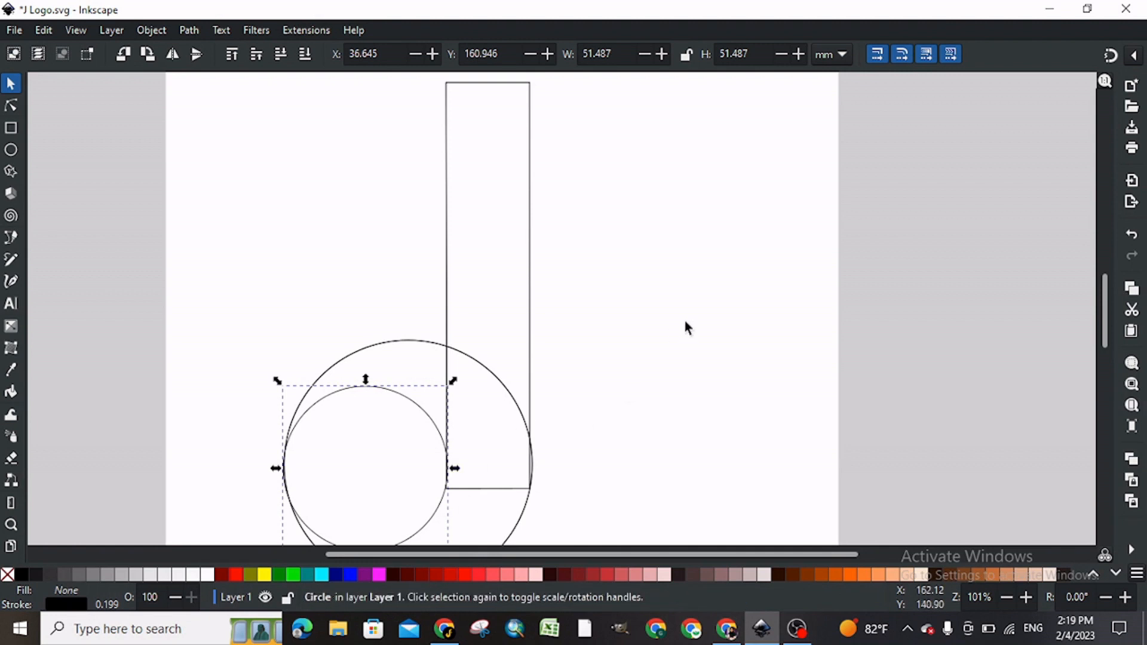
pyautogui.press('-')
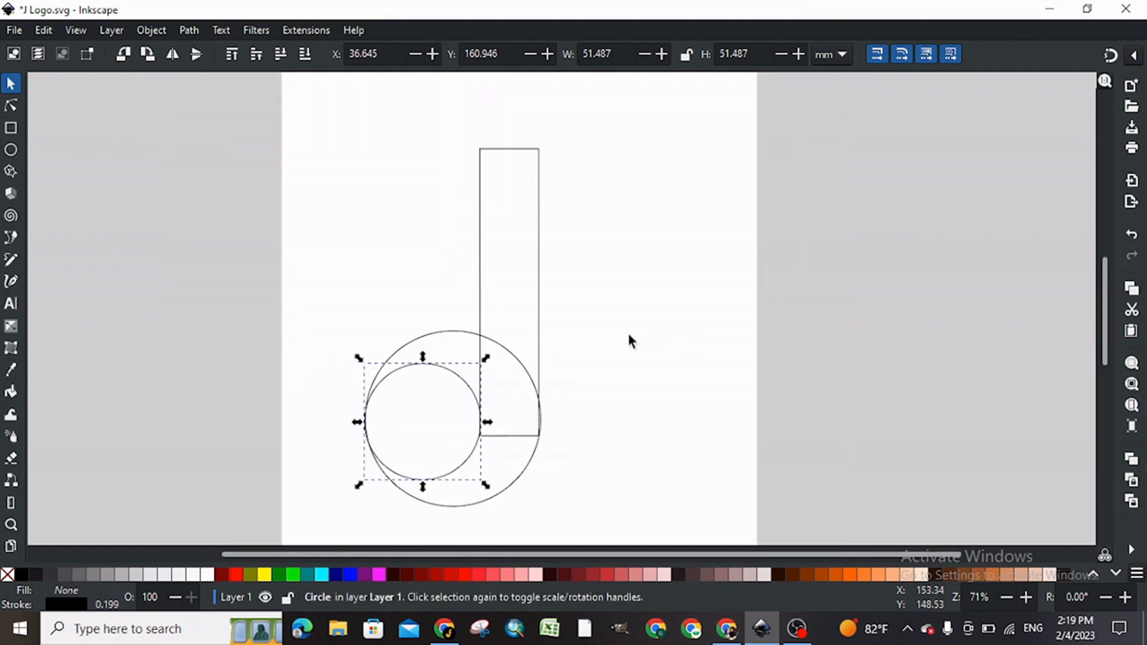
# Place a copy of the inner circle slightly above and right of it, and shrink the large circle to about 77.3 mm.
pyautogui.moveTo(453, 362); pyautogui.dragTo(471, 314)
pyautogui.click(353, 234)
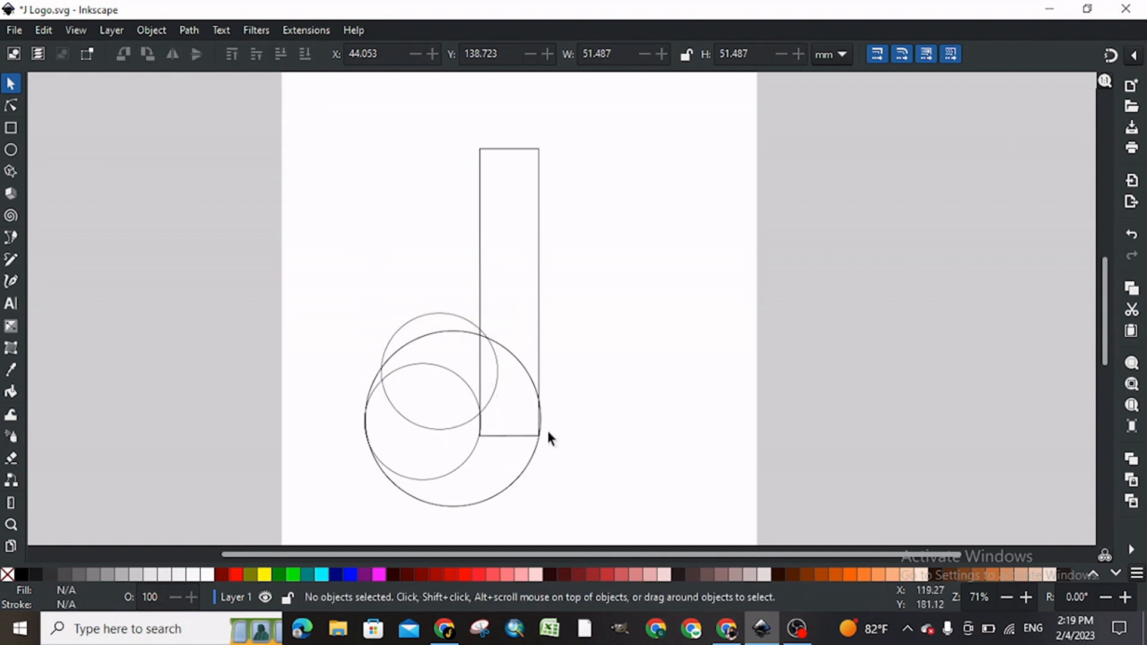
pyautogui.click(527, 462)
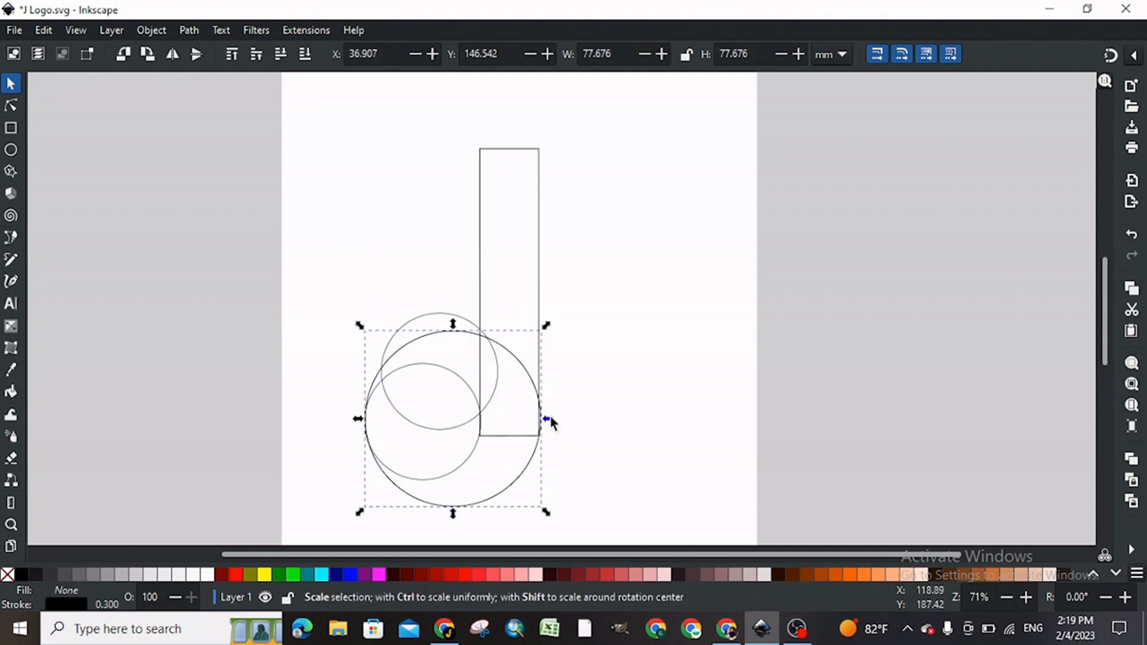
pyautogui.moveTo(547, 419); pyautogui.dragTo(549, 419)
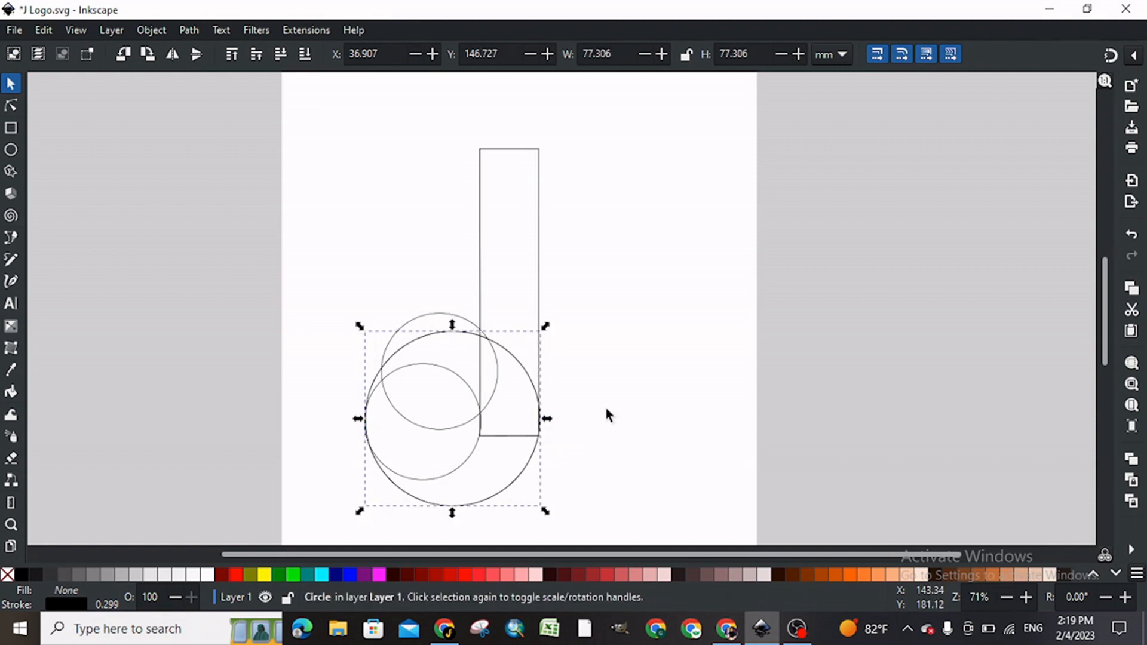
# Combine the three circles into a single path and save the drawing.
pyautogui.click(291, 175)
pyautogui.moveTo(340, 267); pyautogui.dragTo(596, 540)
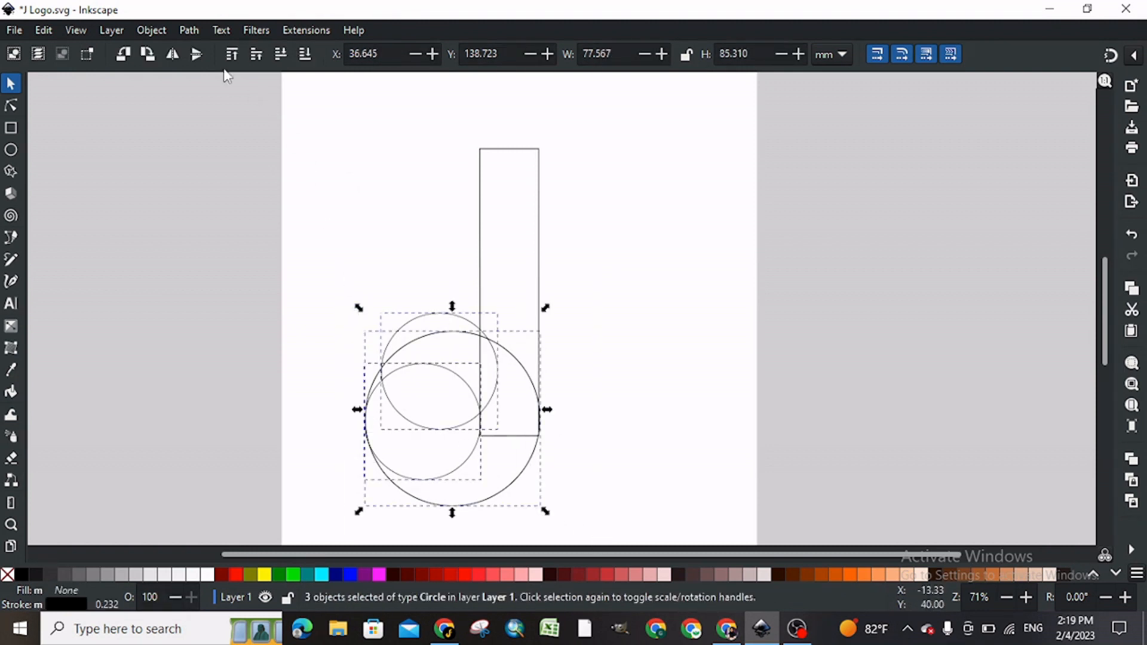
pyautogui.click(189, 30)
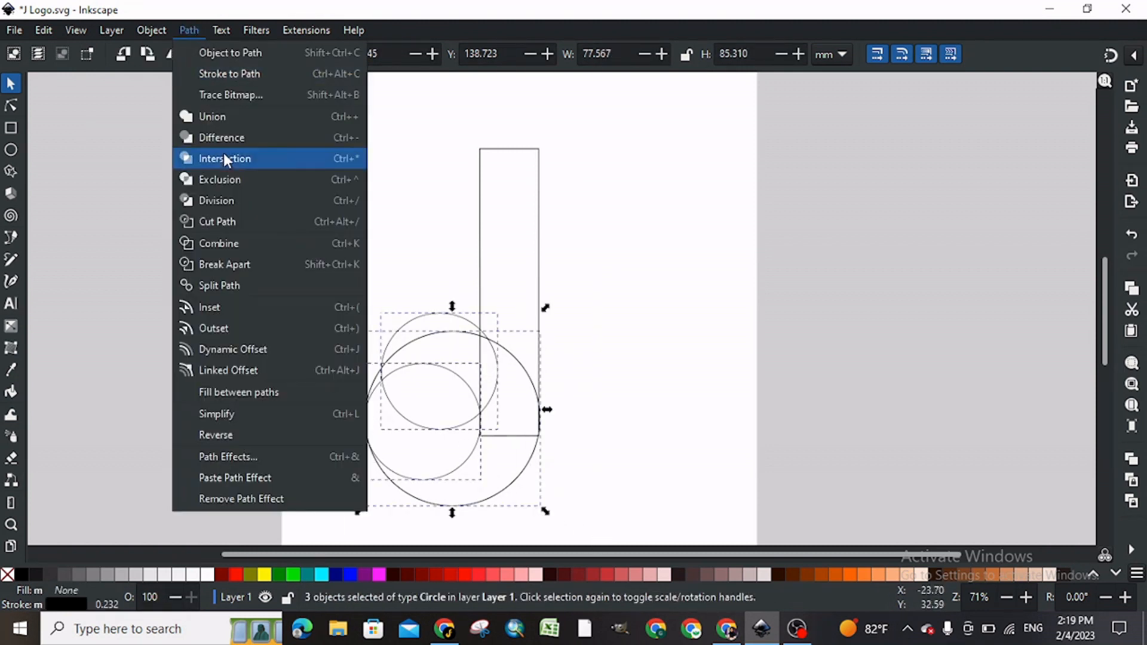
pyautogui.click(225, 243)
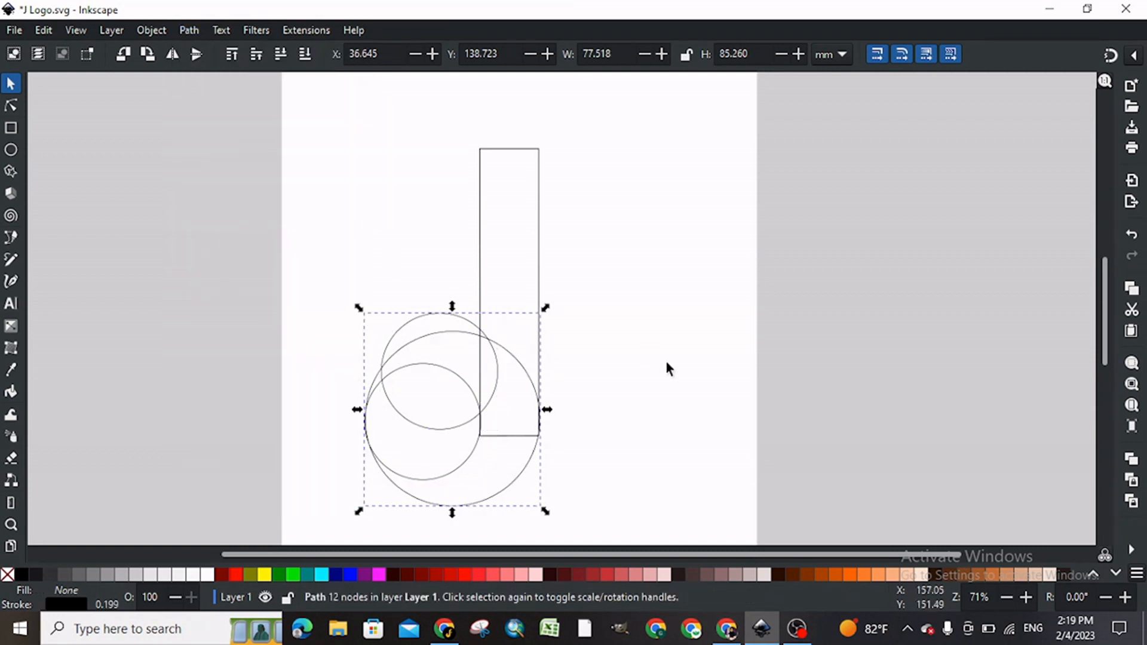
pyautogui.moveTo(1109, 314); pyautogui.dragTo(1112, 326)
pyautogui.hotkey('ctrl', 's')
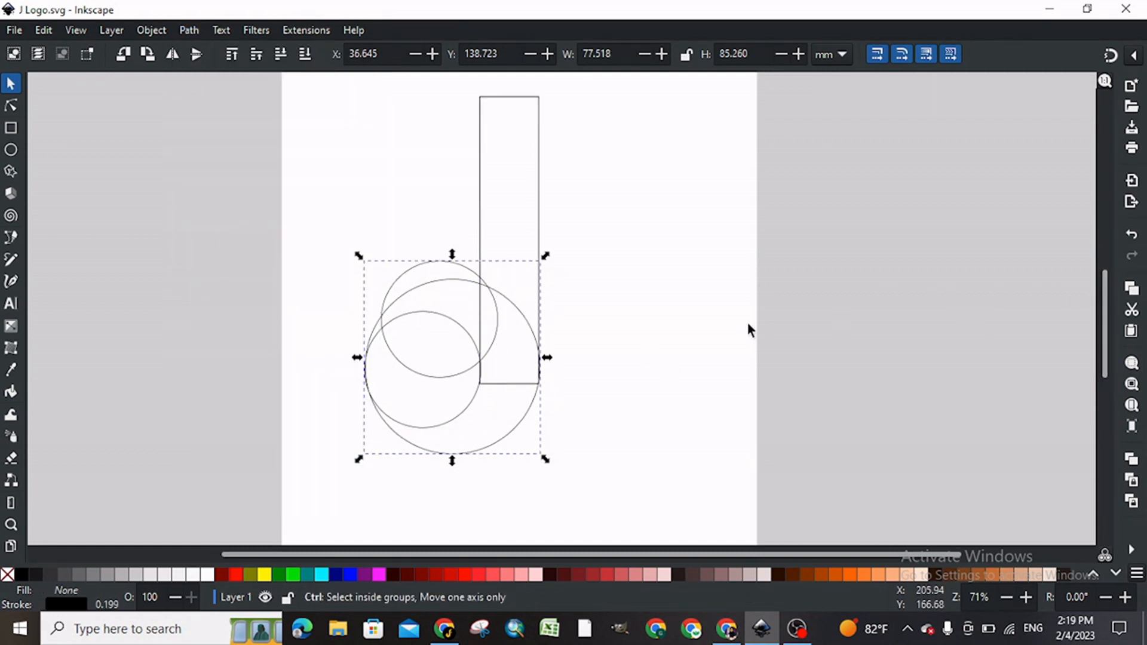
pyautogui.click(747, 323)
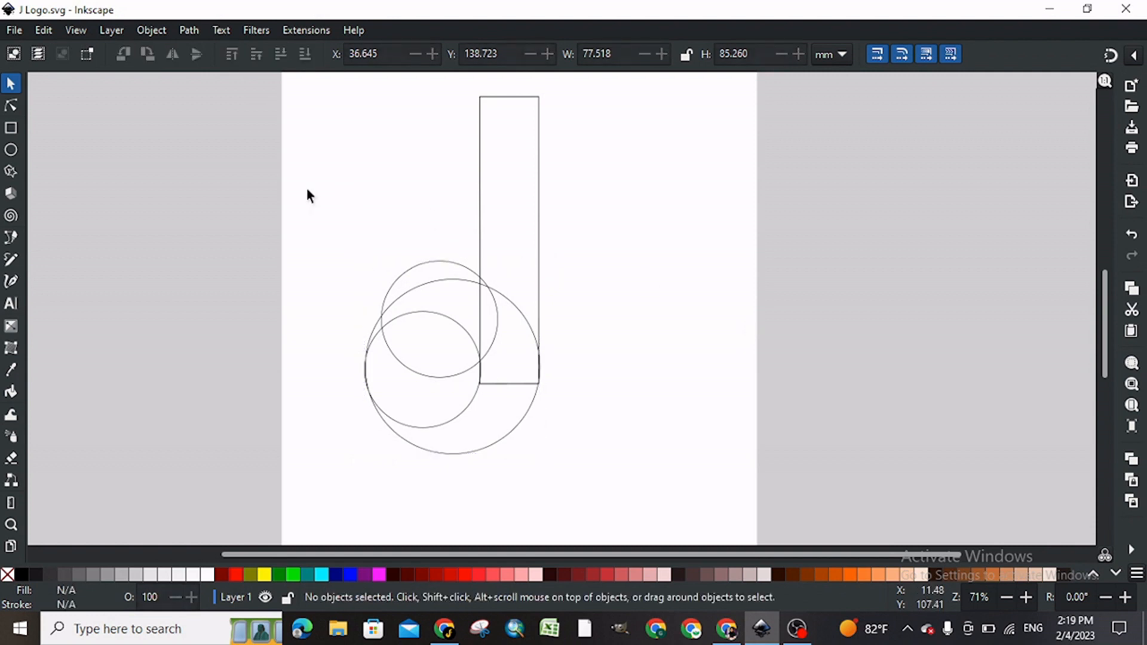
# Draw a square about 116 mm wide, position it to cover all the circles, and fill it with green.
pyautogui.click(12, 128)
pyautogui.moveTo(334, 328); pyautogui.dragTo(351, 344)
pyautogui.moveTo(438, 430); pyautogui.dragTo(473, 466)
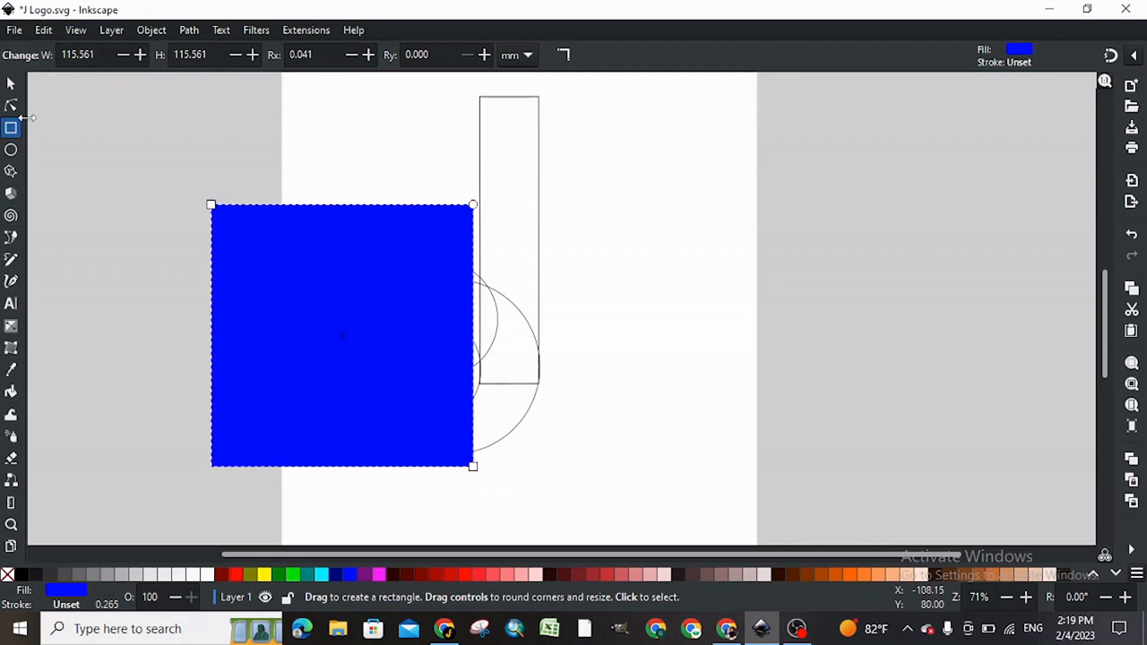
pyautogui.click(12, 86)
pyautogui.moveTo(276, 312); pyautogui.dragTo(374, 348)
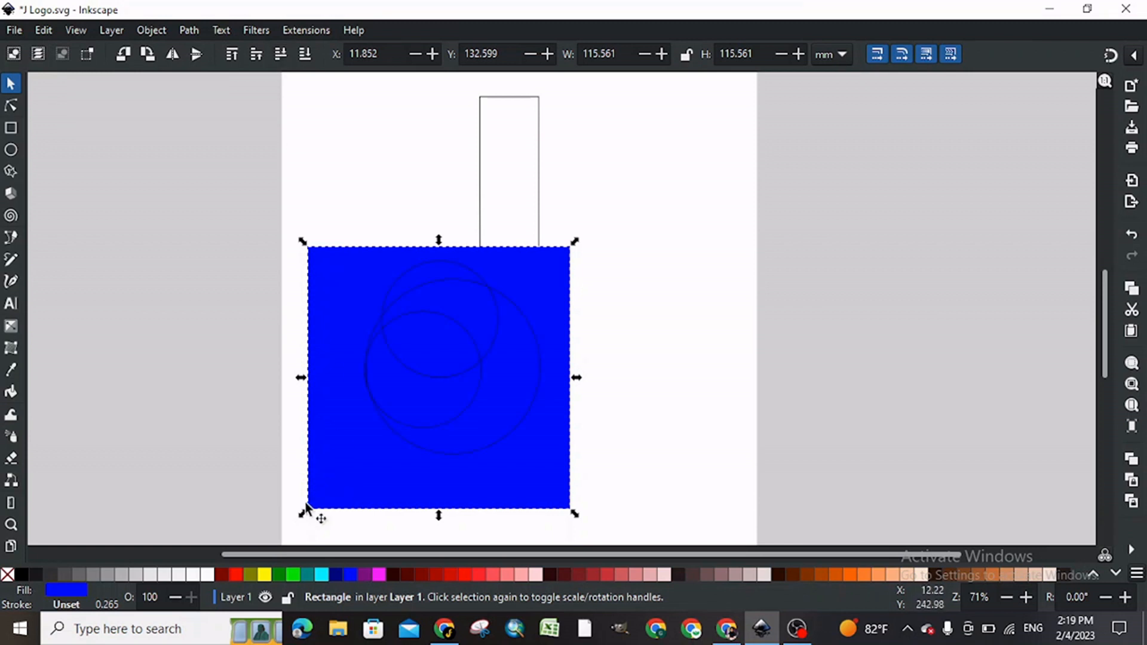
pyautogui.click(281, 575)
pyautogui.moveTo(355, 412); pyautogui.dragTo(361, 402)
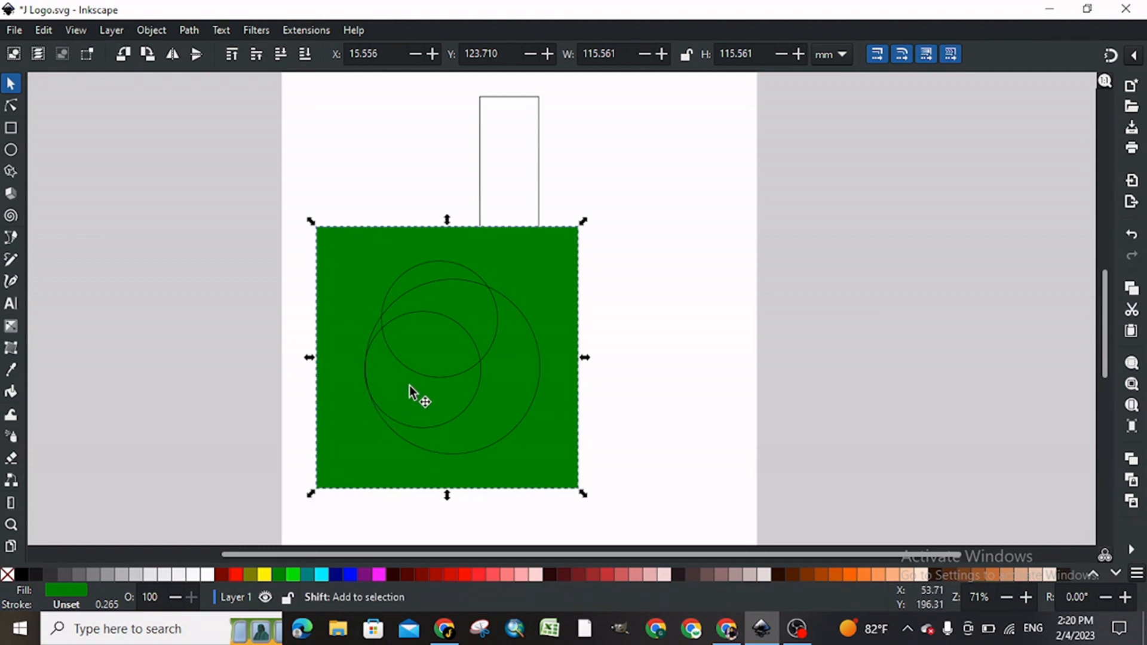
# Divide the green square with the combined circles path using Division.
pyautogui.keyDown('shift'); pyautogui.click(424, 375); pyautogui.keyUp('shift')
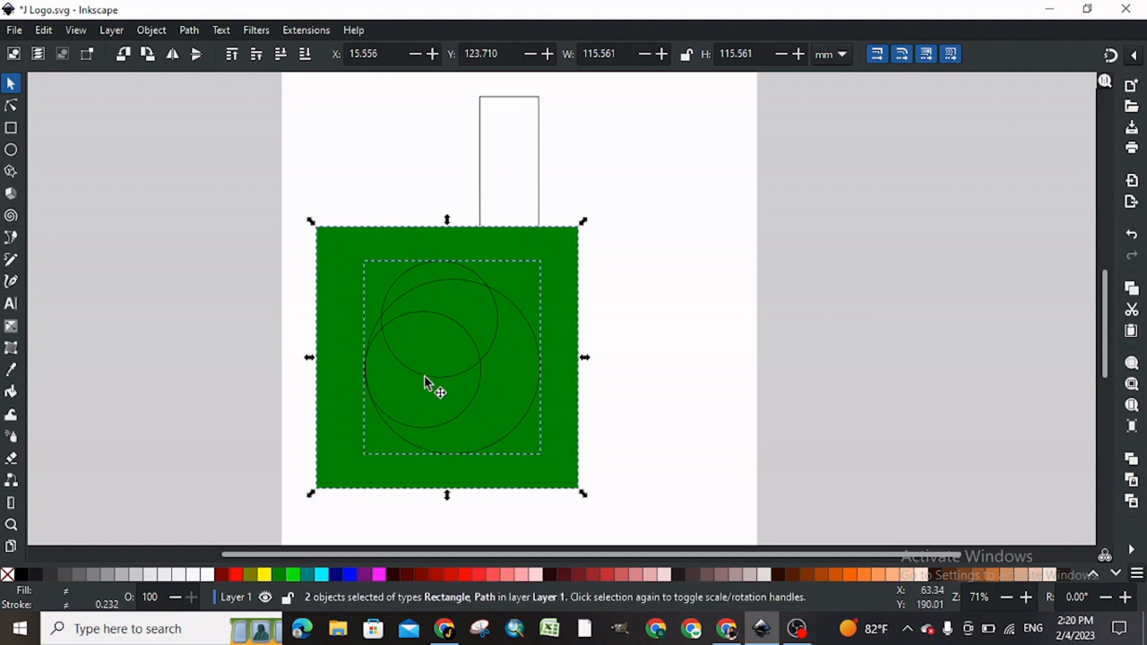
pyautogui.click(189, 30)
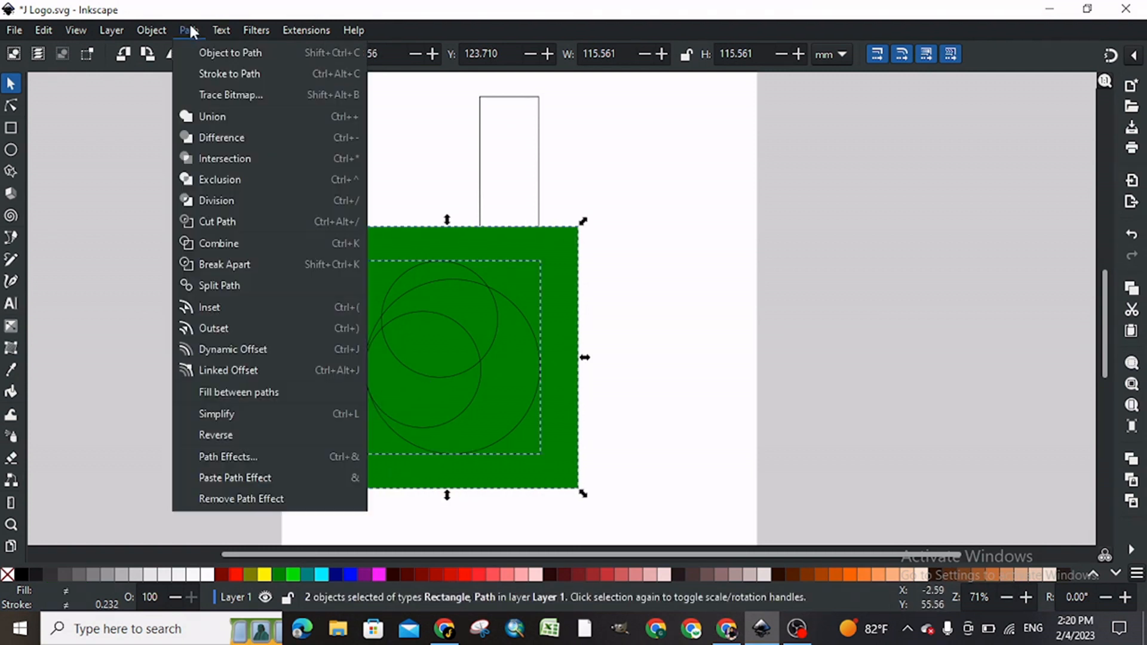
pyautogui.click(210, 200)
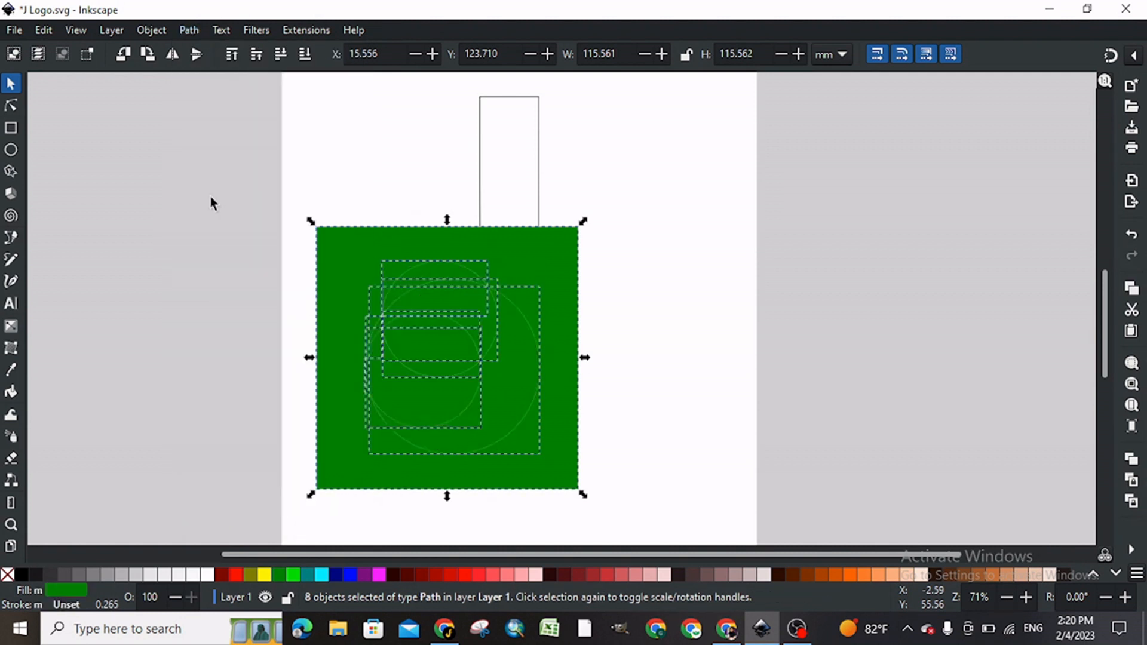
pyautogui.click(212, 203)
# Delete the outer square piece and the upper circle pieces of the divided shape, leaving only the crescent-shaped hook.
pyautogui.click(321, 243)
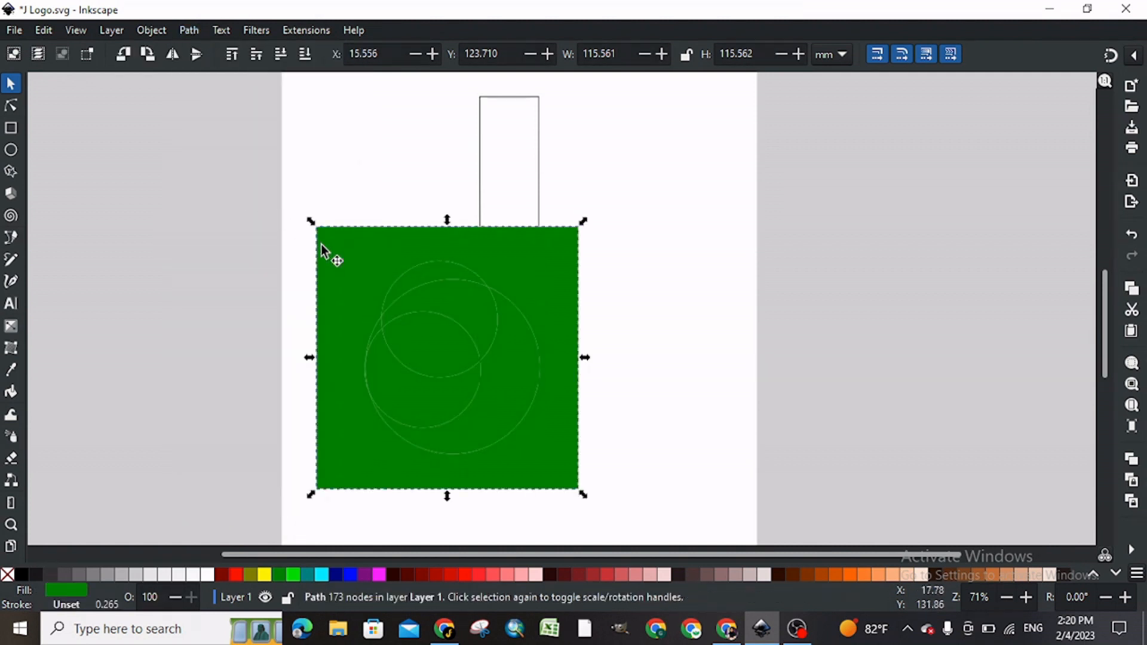
pyautogui.press('Delete')
pyautogui.click(430, 266)
pyautogui.press('Delete')
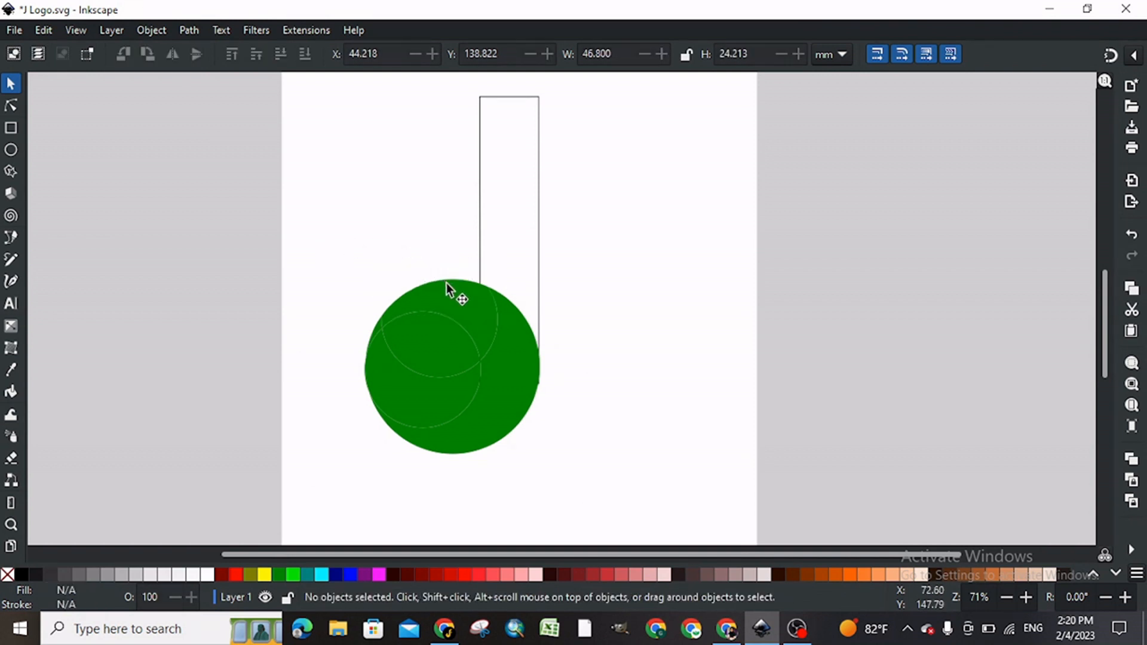
pyautogui.click(446, 285)
pyautogui.press('Delete')
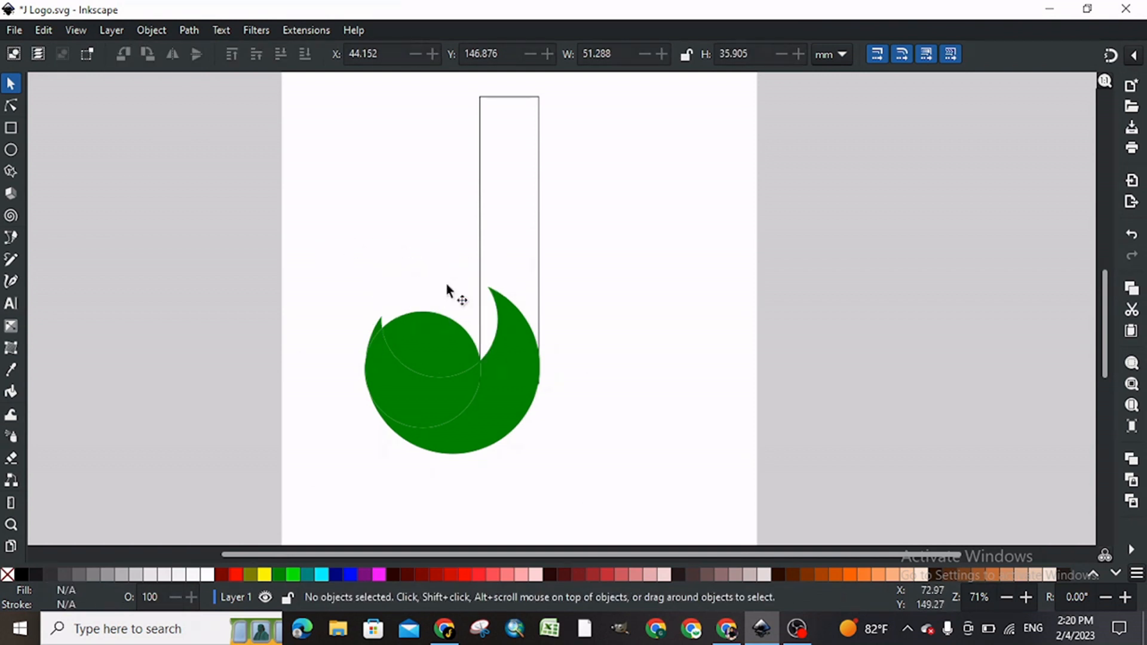
pyautogui.click(446, 337)
pyautogui.press('Delete')
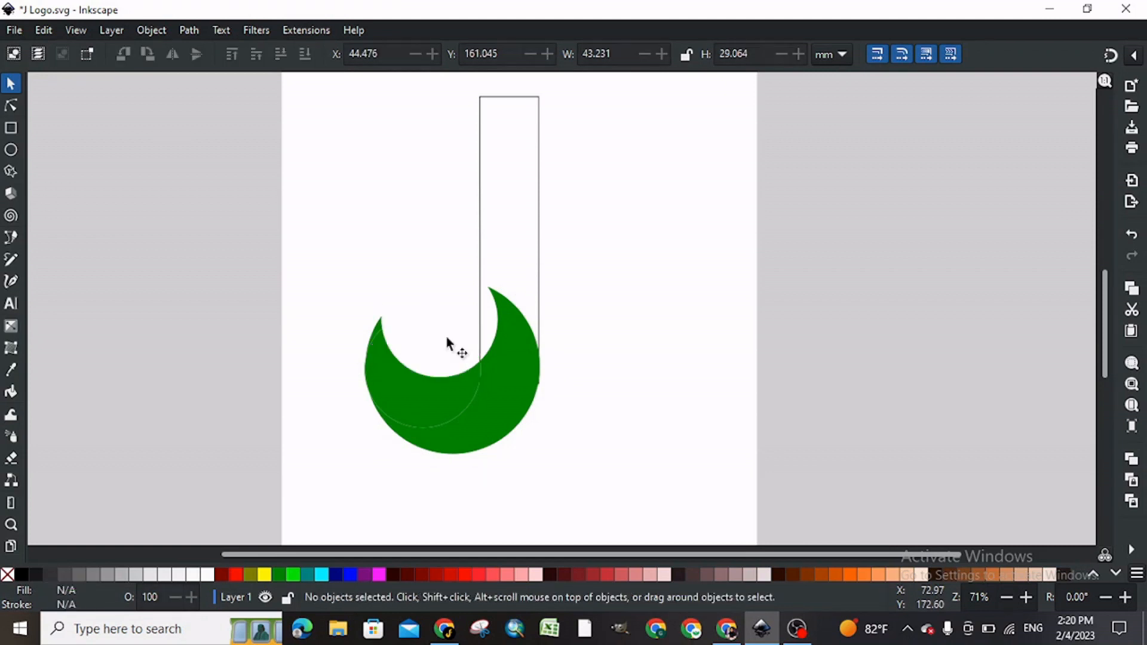
pyautogui.click(443, 390)
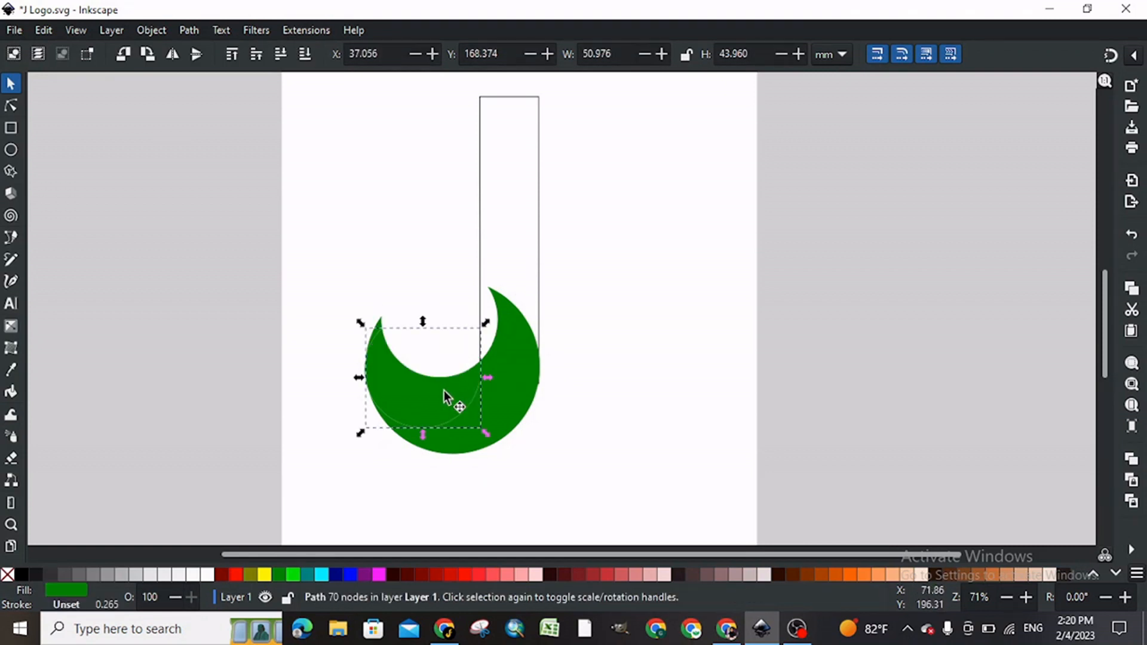
pyautogui.keyDown('shift'); pyautogui.click(504, 382); pyautogui.keyUp('shift')
pyautogui.moveTo(505, 384); pyautogui.dragTo(510, 386)
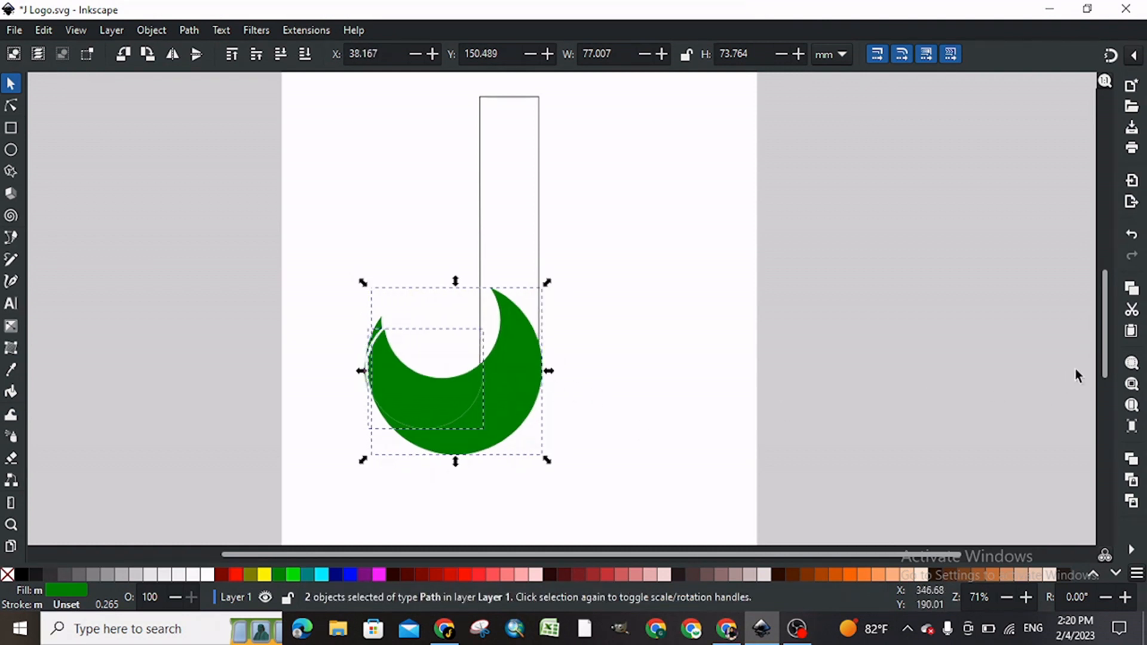
pyautogui.moveTo(1103, 359); pyautogui.dragTo(1103, 350)
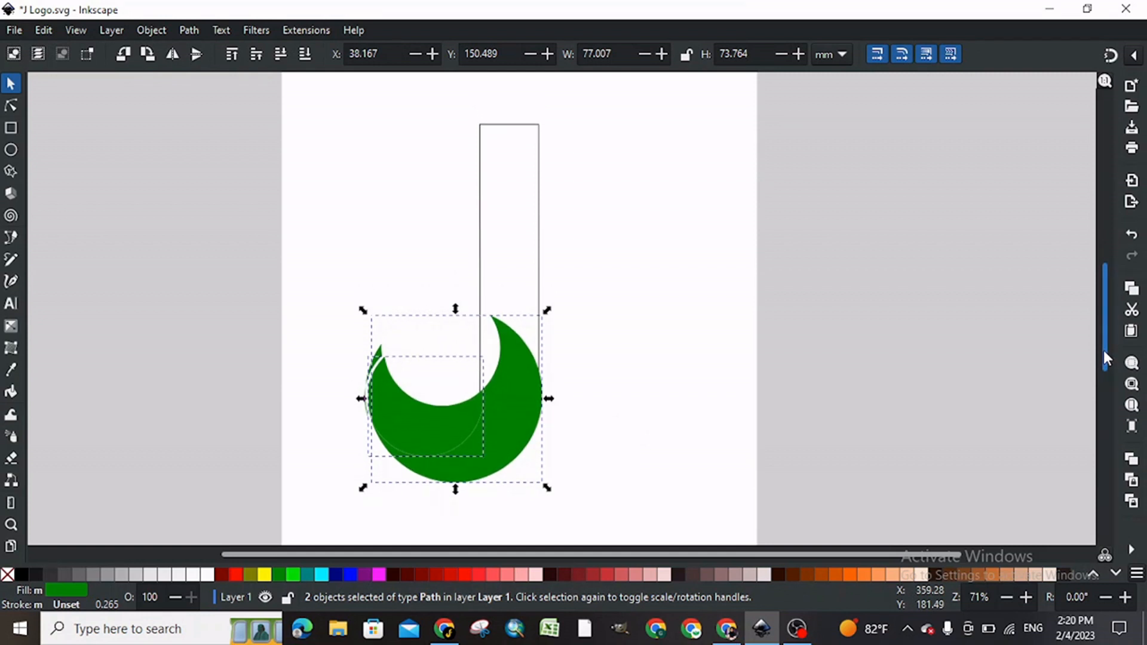
pyautogui.click(706, 374)
pyautogui.hotkey('ctrl', 'z')
# Unite the hook's small left tip with the inner crescent using Union, and shift both hook pieces slightly to the right.
pyautogui.click(378, 347)
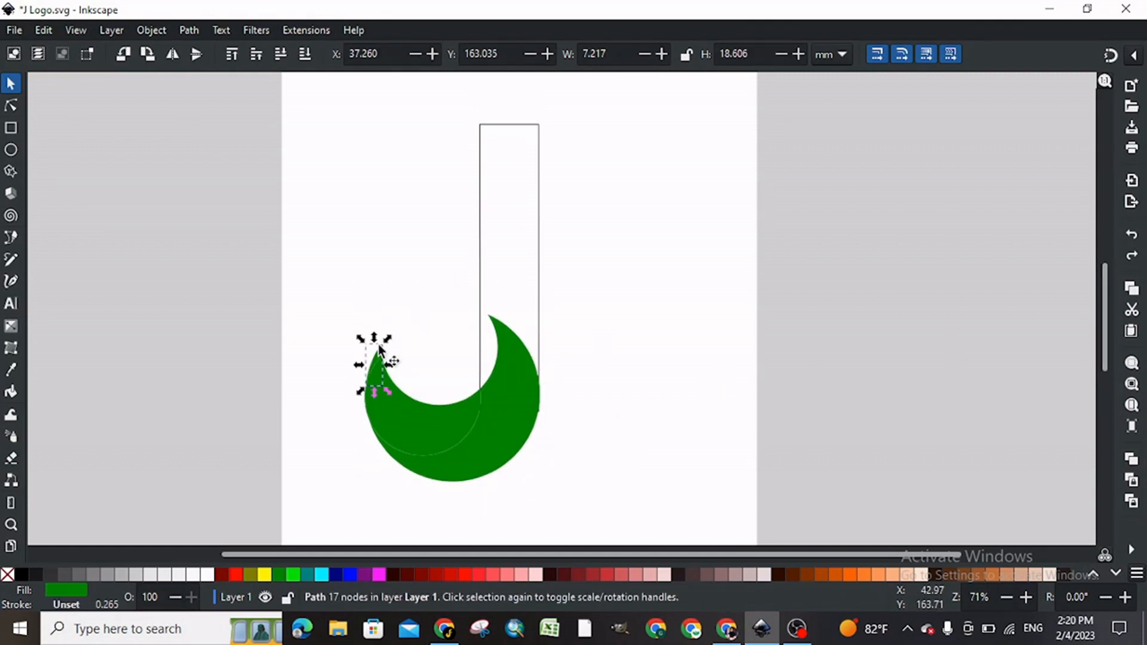
pyautogui.keyDown('shift'); pyautogui.click(400, 417); pyautogui.keyUp('shift')
pyautogui.click(297, 383)
pyautogui.click(367, 390)
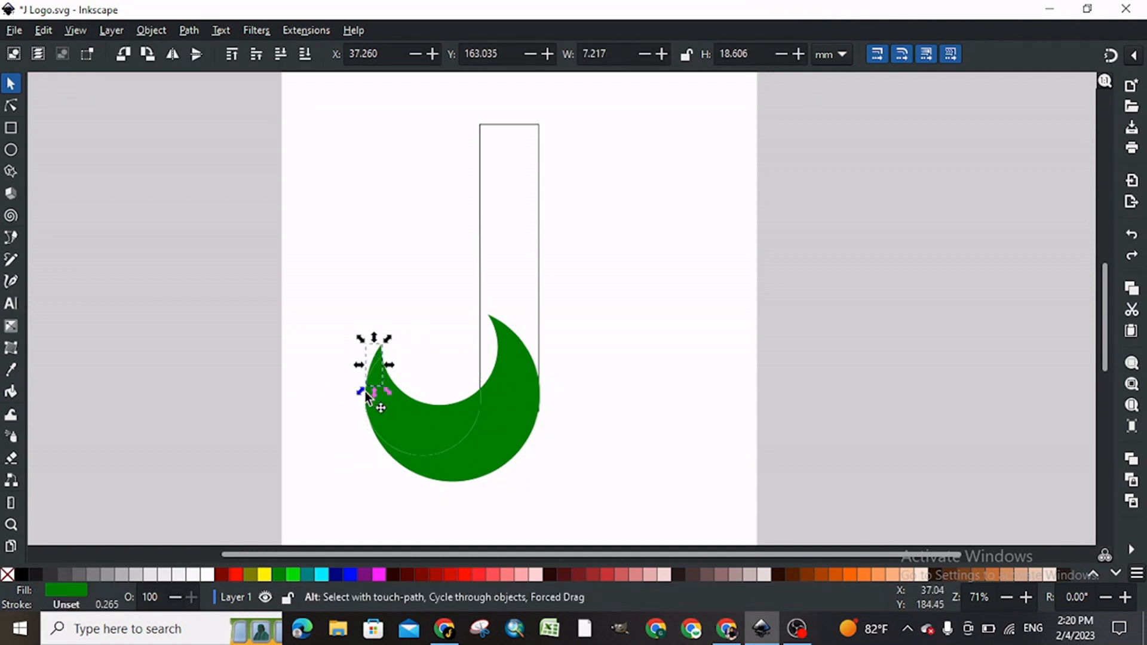
pyautogui.keyDown('shift'); pyautogui.click(383, 404); pyautogui.keyUp('shift')
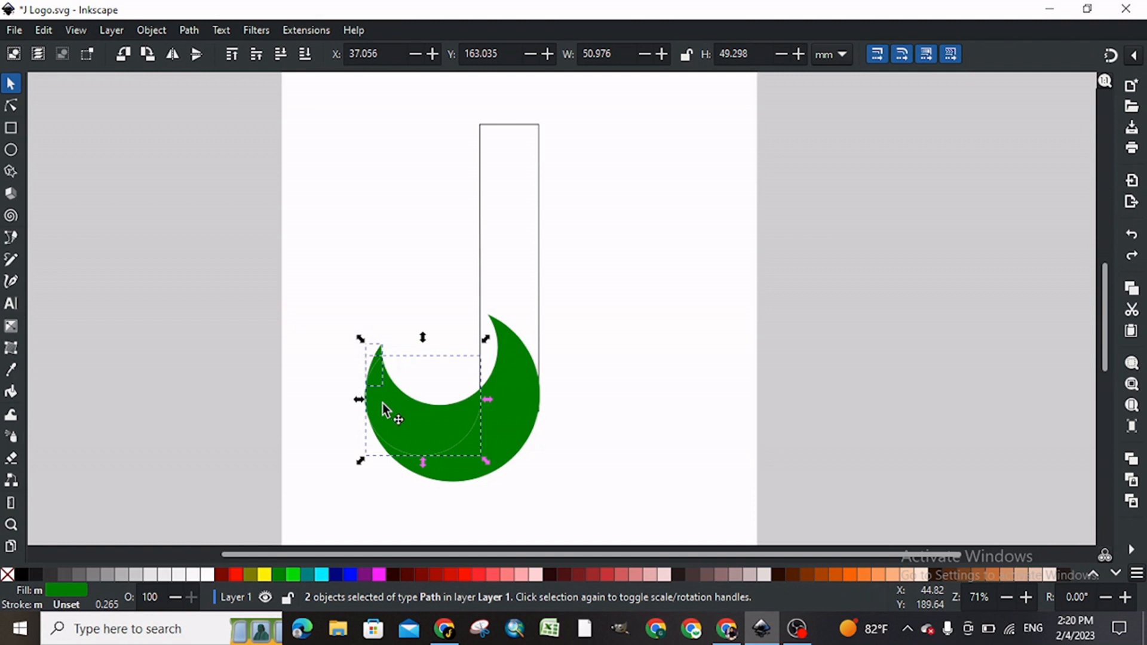
pyautogui.moveTo(383, 403); pyautogui.dragTo(382, 363)
pyautogui.hotkey('ctrl', 'z')
pyautogui.click(189, 30)
pyautogui.click(198, 111)
pyautogui.keyDown('shift'); pyautogui.click(517, 379); pyautogui.keyUp('shift')
pyautogui.moveTo(519, 381); pyautogui.dragTo(523, 381)
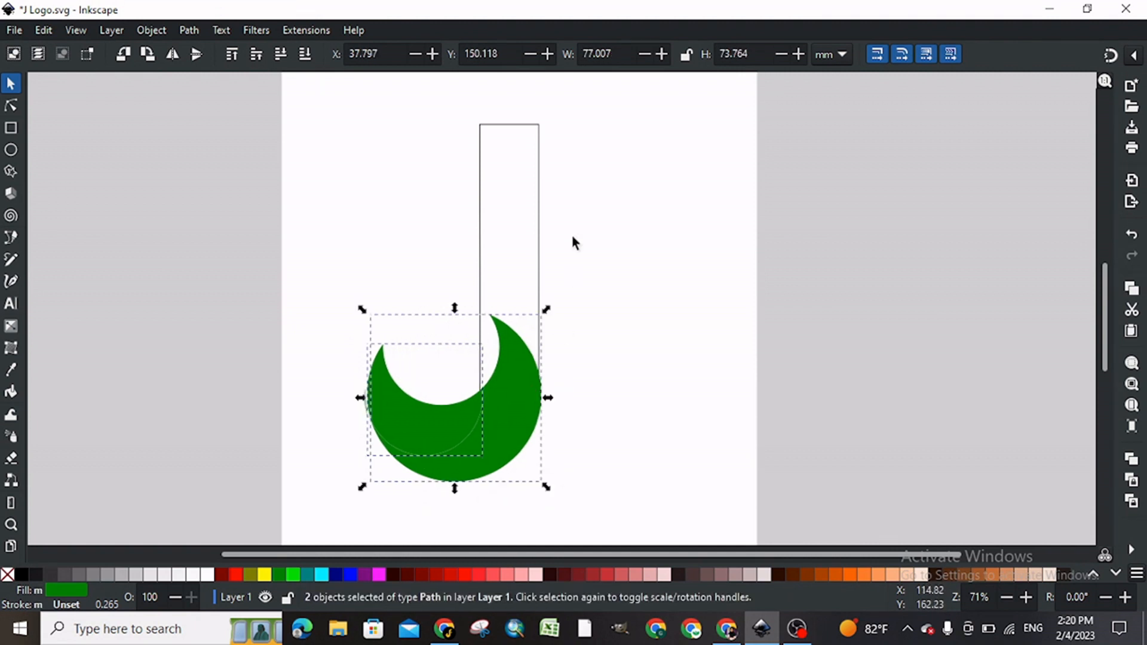
# Open the path effects for the tall rectangle.
pyautogui.click(538, 143)
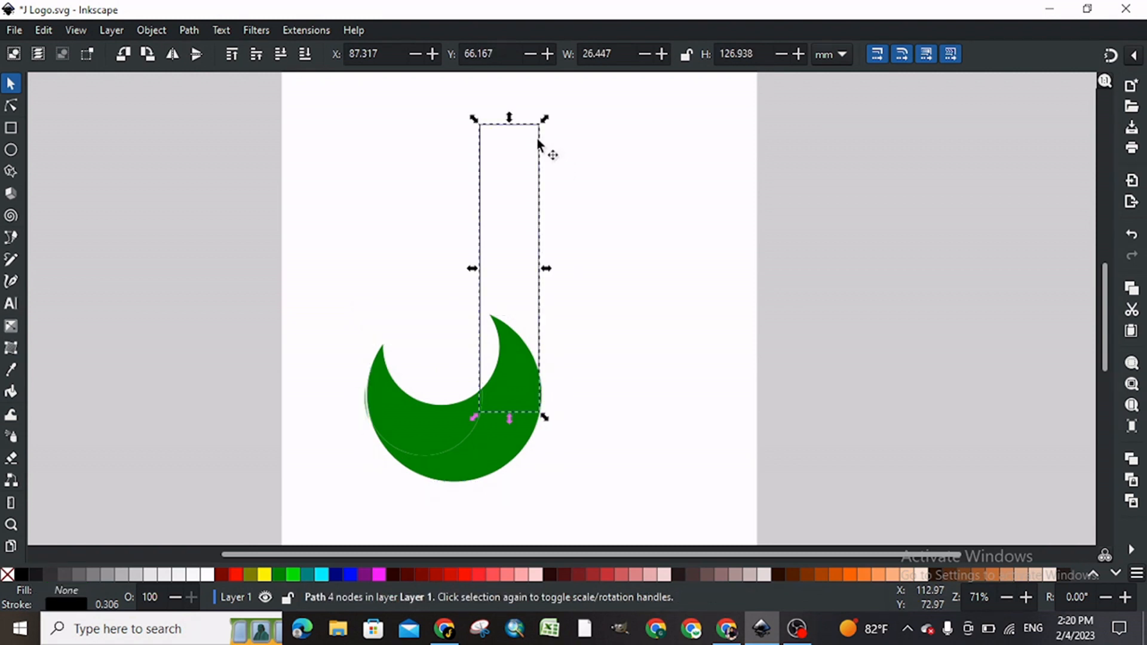
pyautogui.click(197, 28)
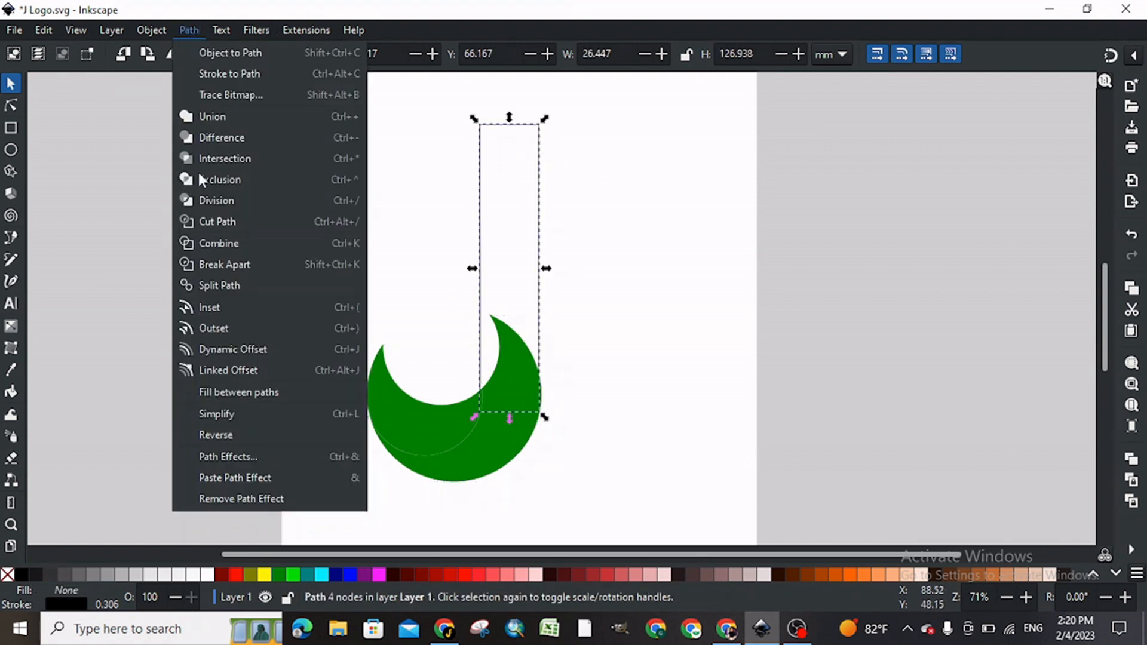
pyautogui.click(225, 458)
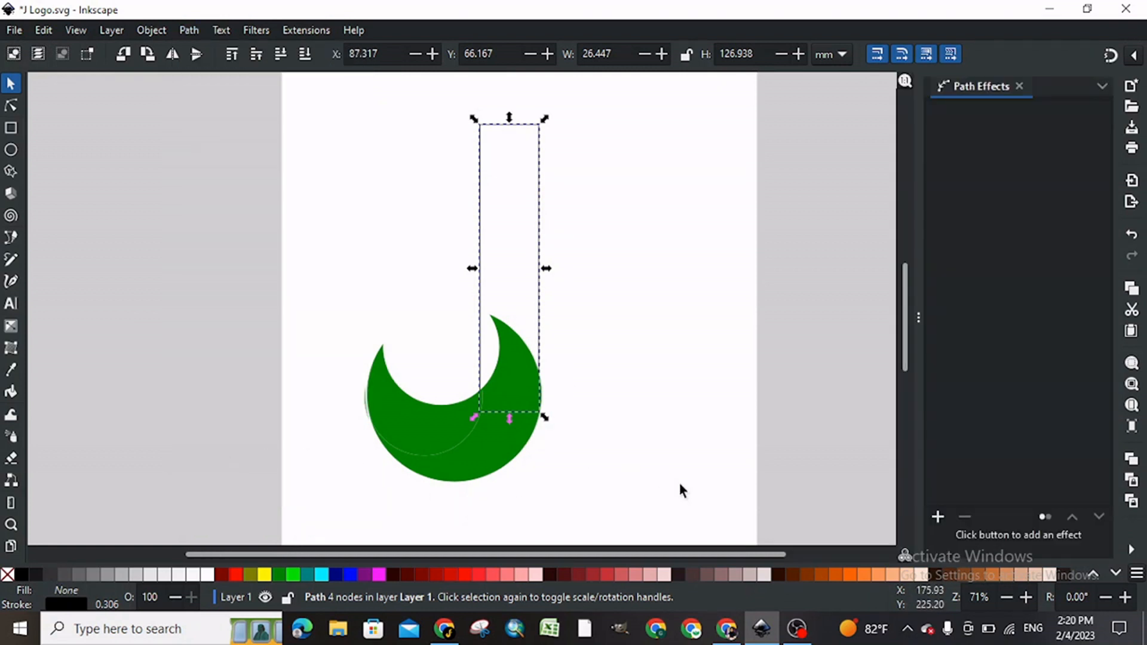
# Delete the thin green sliver at the left edge of the hook.
pyautogui.click(370, 413)
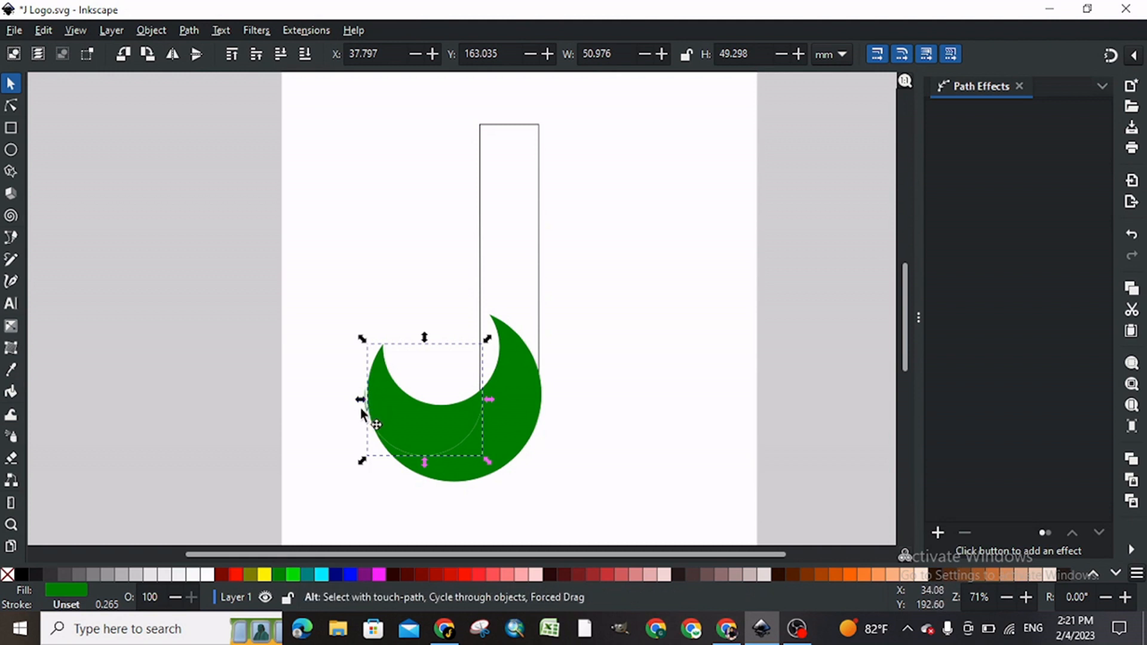
pyautogui.click(364, 407)
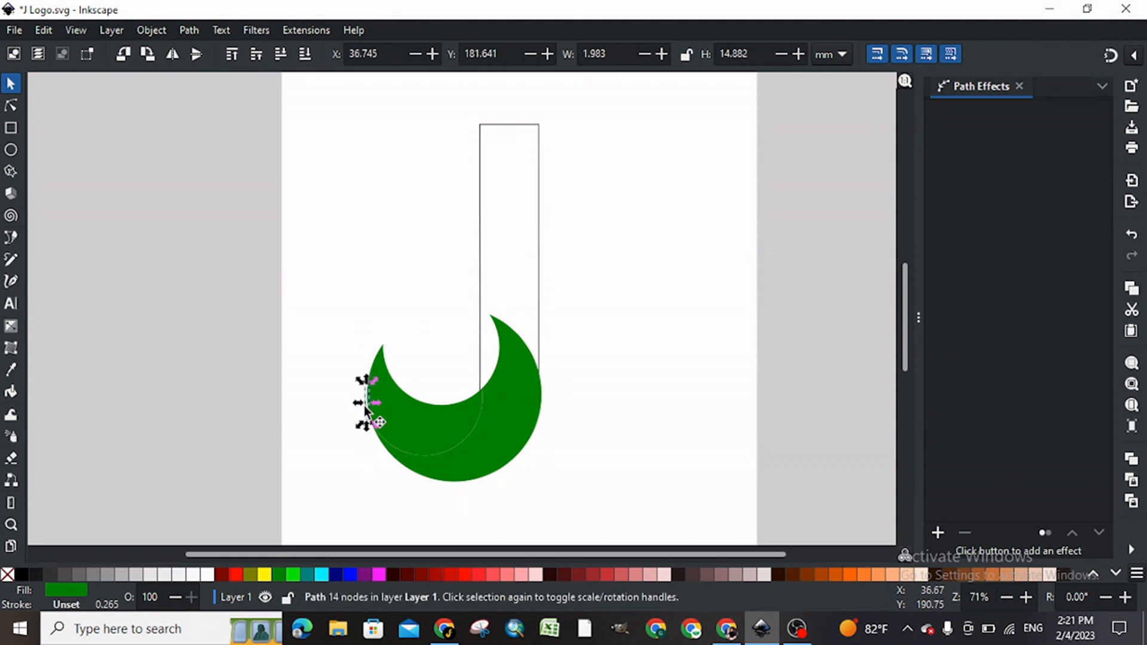
pyautogui.click(364, 408)
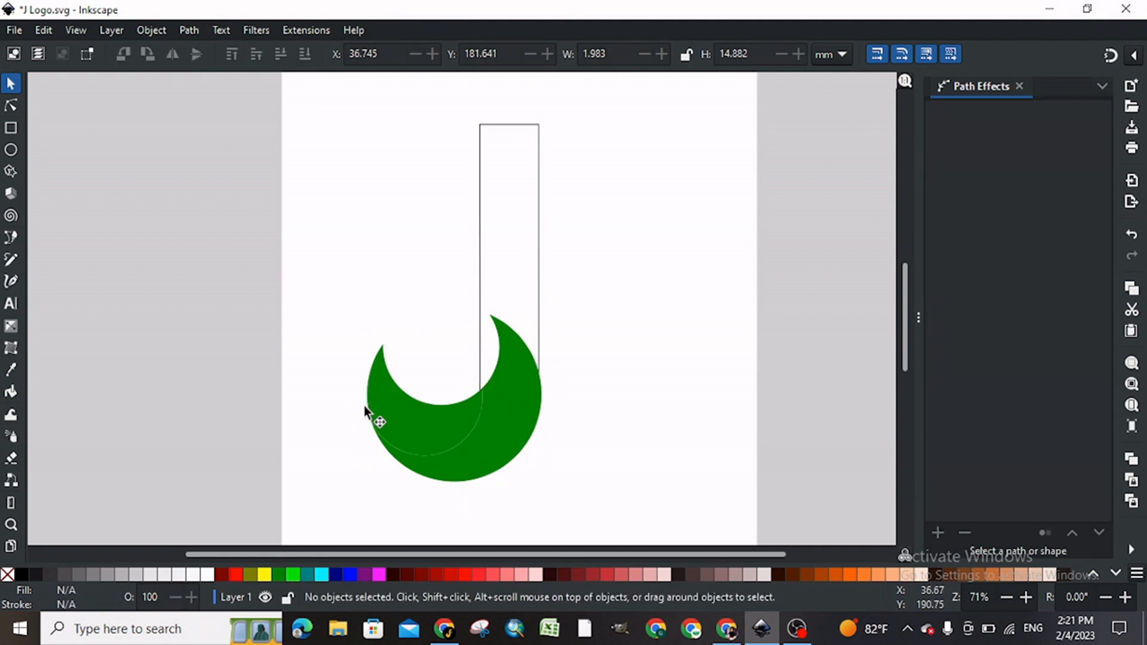
# Add the Corners (Fillet/Chamfer) path effect to the tall rectangle.
pyautogui.click(538, 226)
pyautogui.click(938, 533)
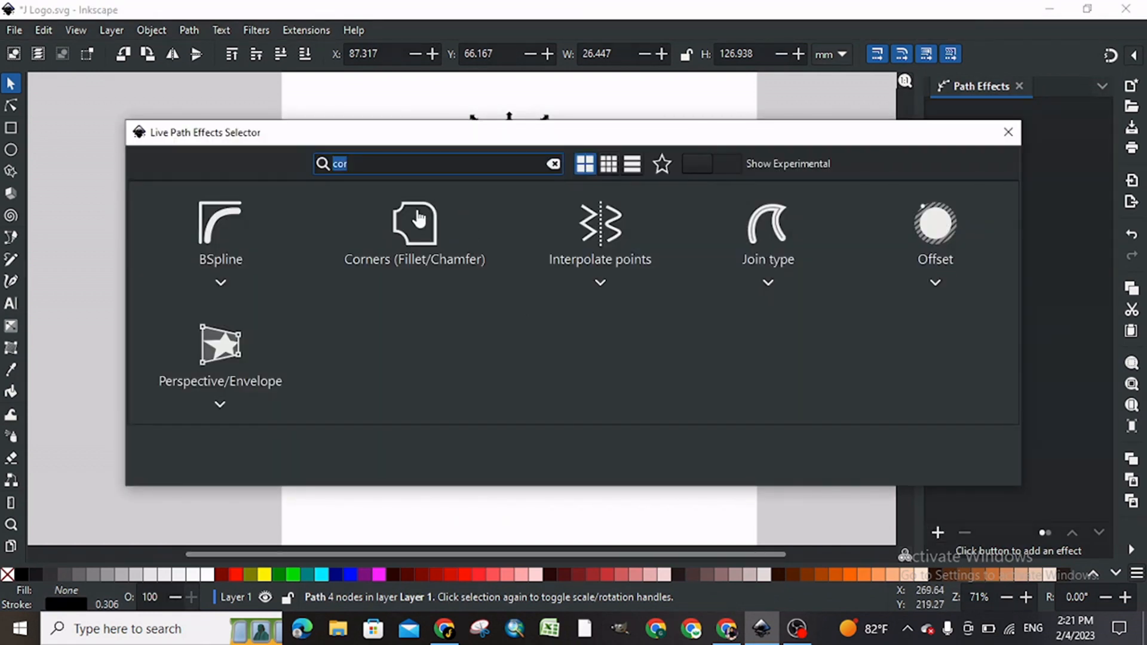
pyautogui.click(418, 220)
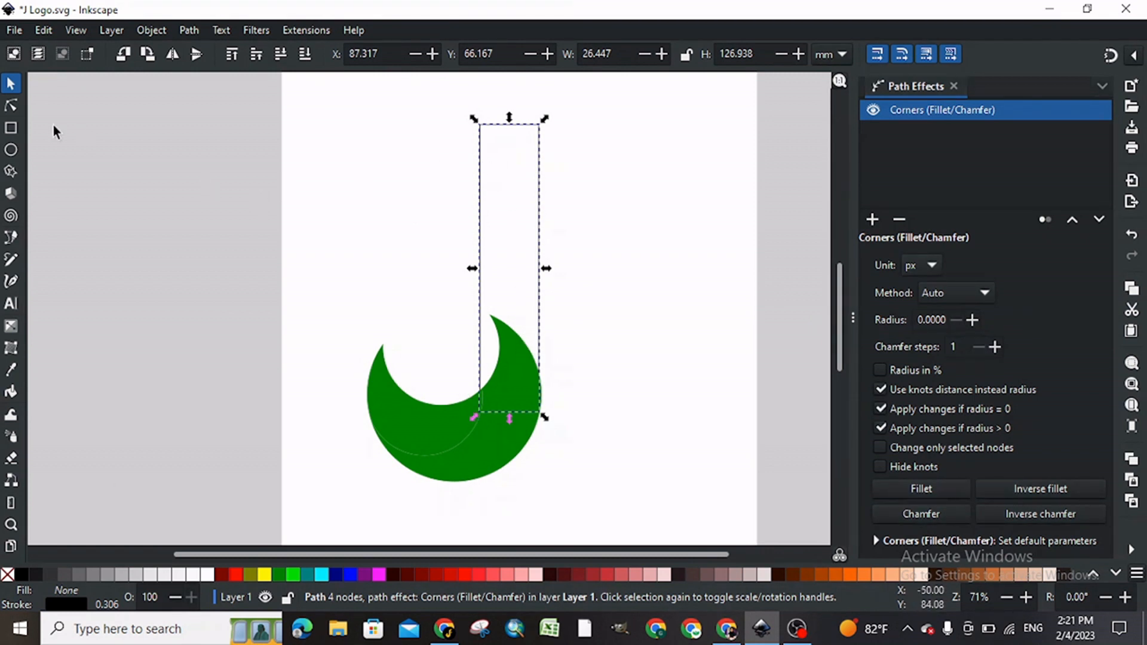
# Fillet the tall rectangle's upper-left corner with a large curve and round its lower-left corner into the hook using the corner knots.
pyautogui.click(9, 105)
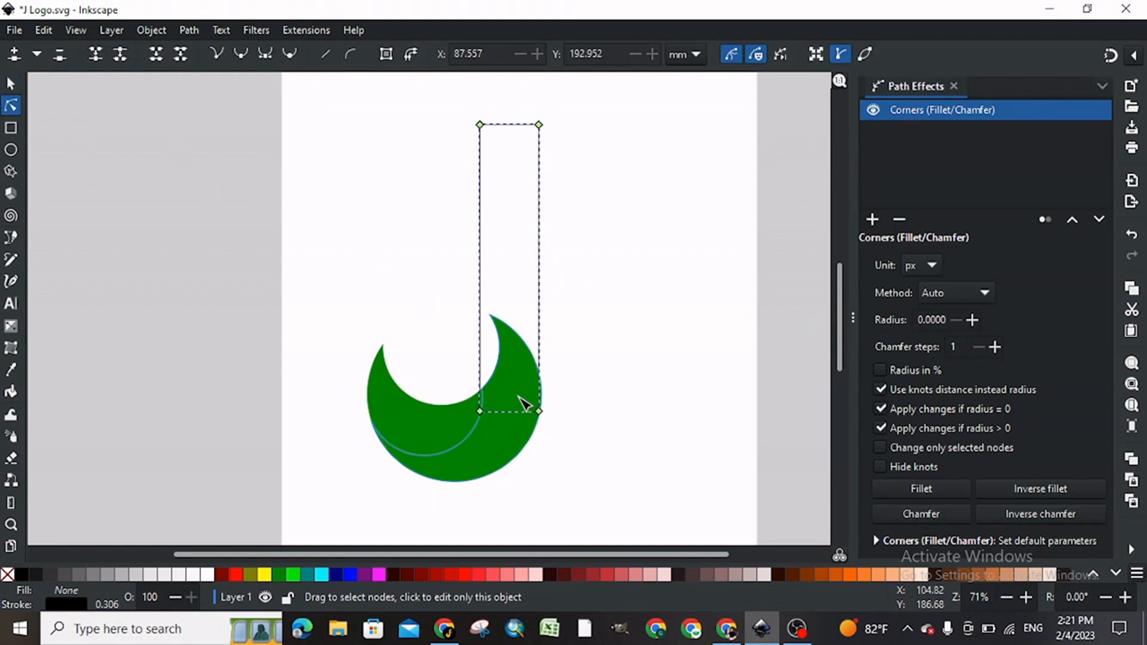
pyautogui.moveTo(495, 374); pyautogui.dragTo(499, 360)
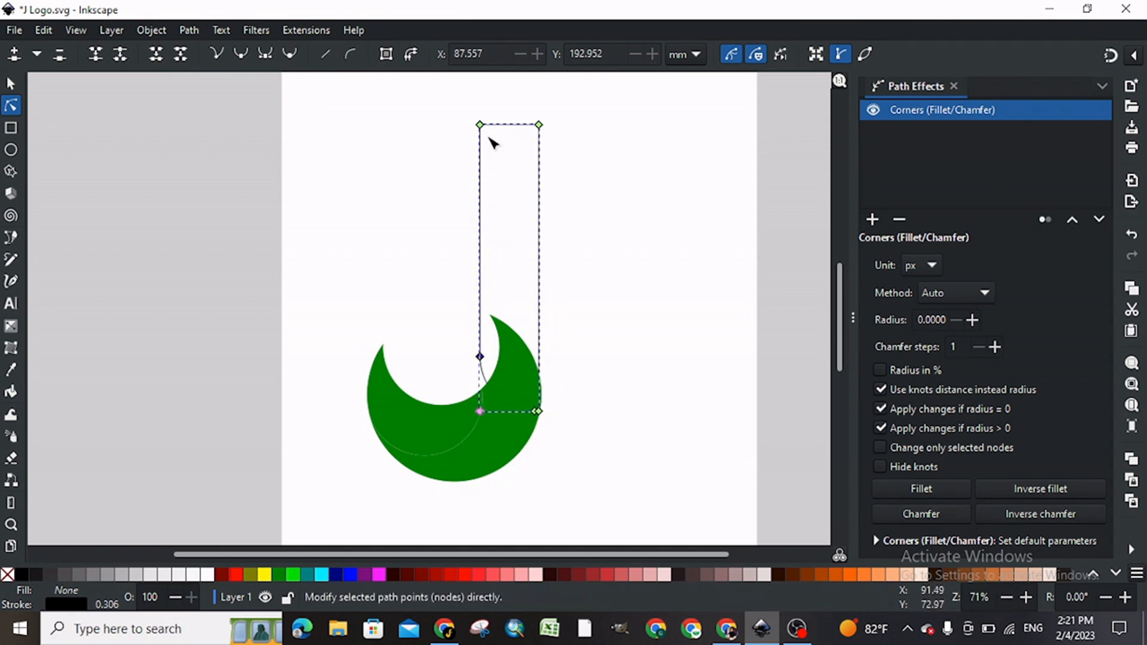
pyautogui.moveTo(480, 125); pyautogui.dragTo(483, 193)
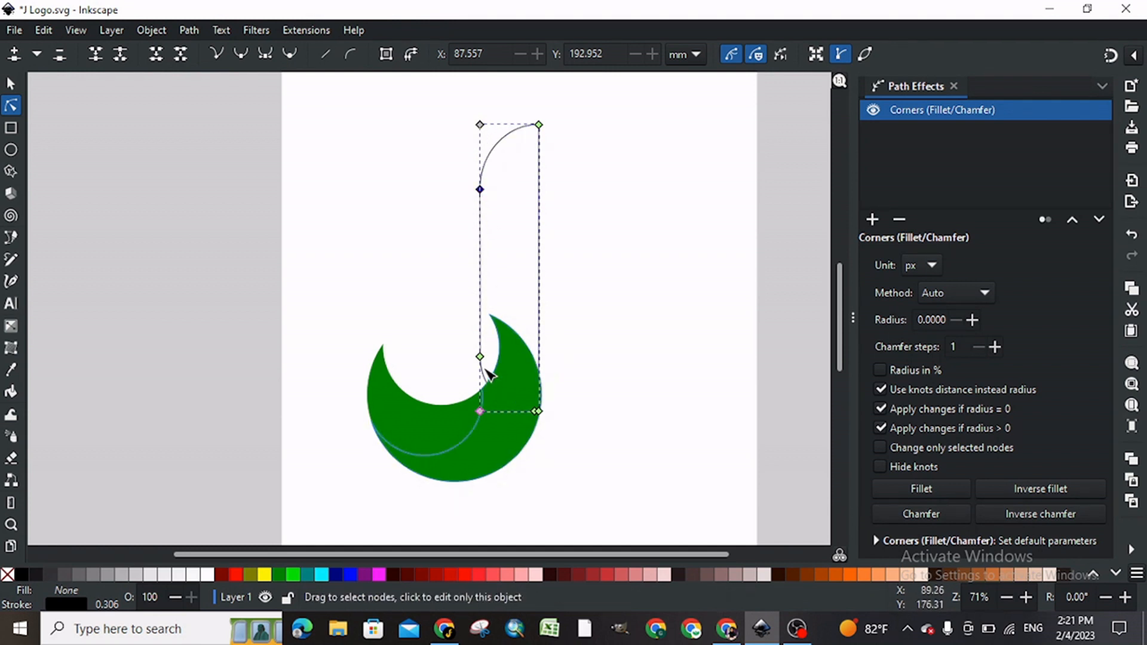
pyautogui.moveTo(482, 359); pyautogui.dragTo(483, 343)
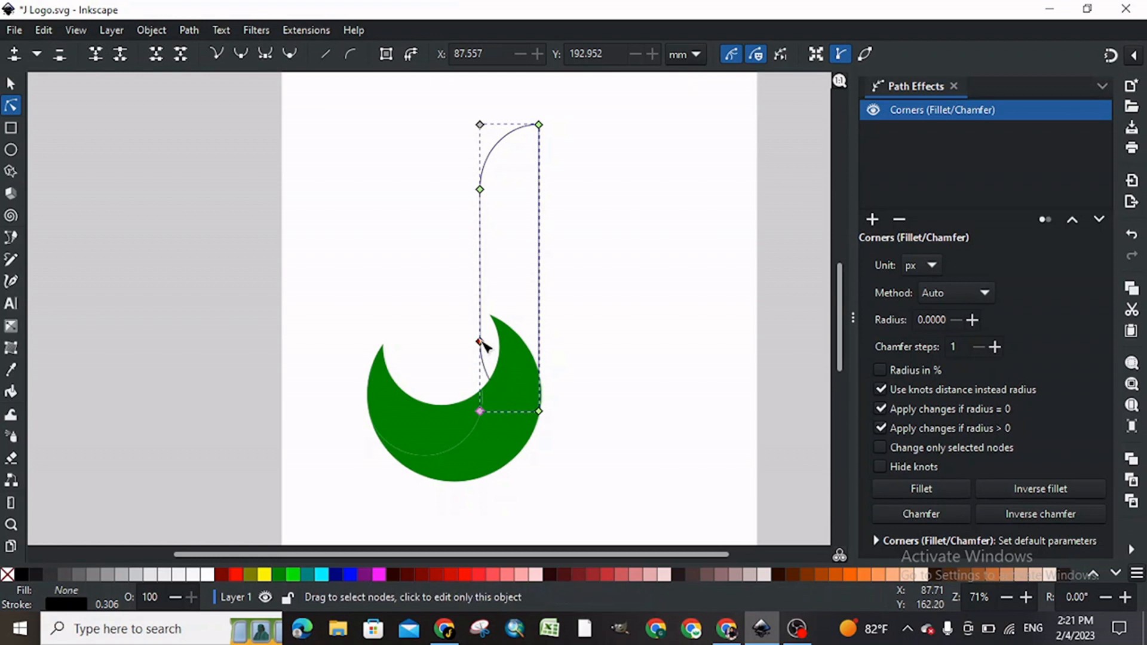
pyautogui.click(615, 279)
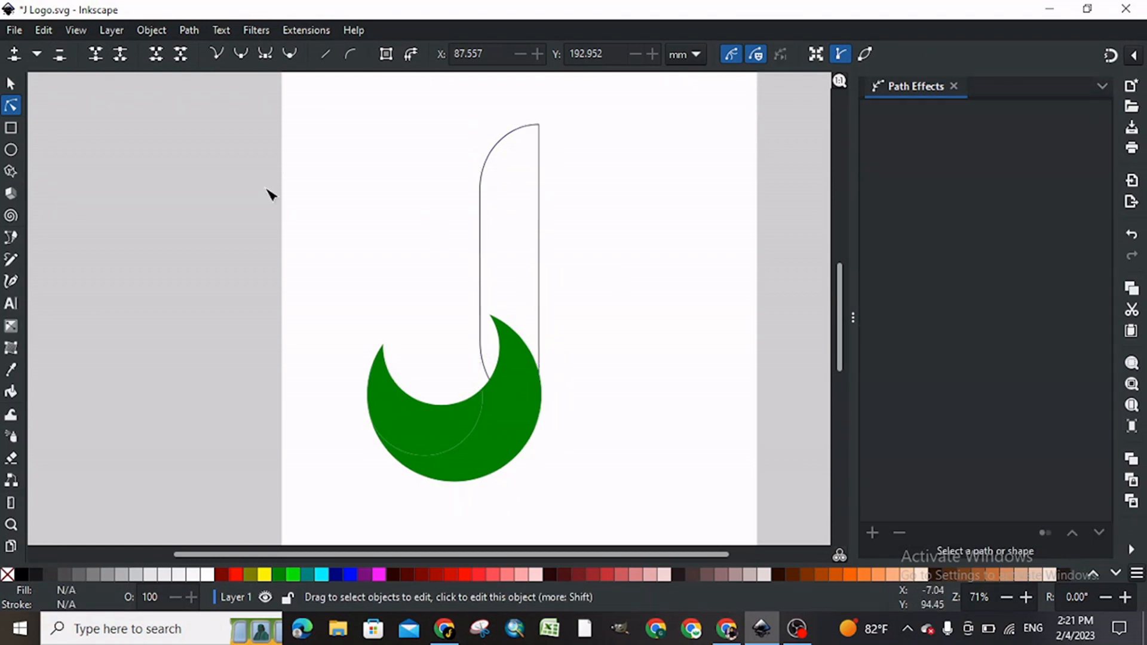
# Move the rounded stem up about 3 mm and align its right edge with the outer edge of the hook.
pyautogui.click(10, 83)
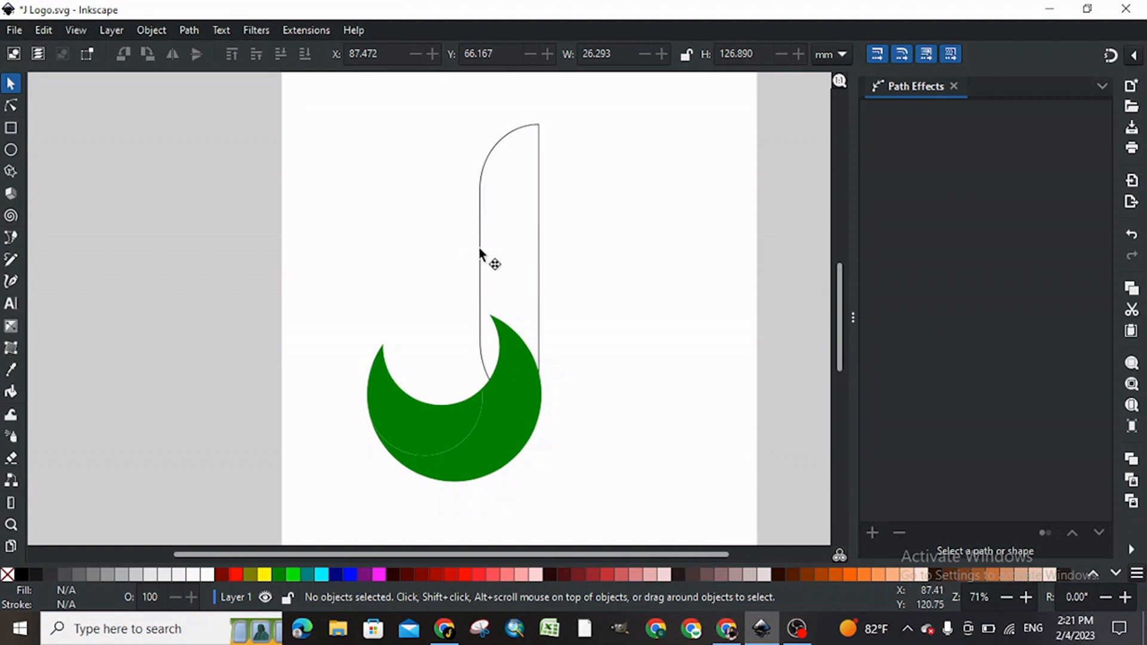
pyautogui.moveTo(480, 264); pyautogui.dragTo(477, 270)
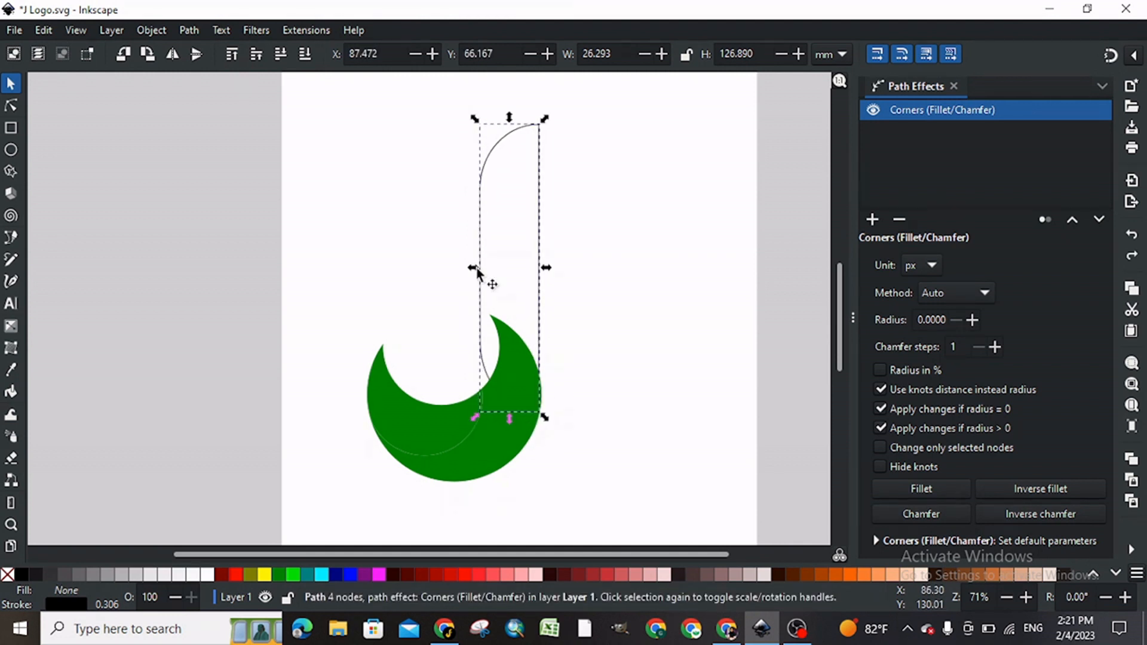
pyautogui.click(652, 357)
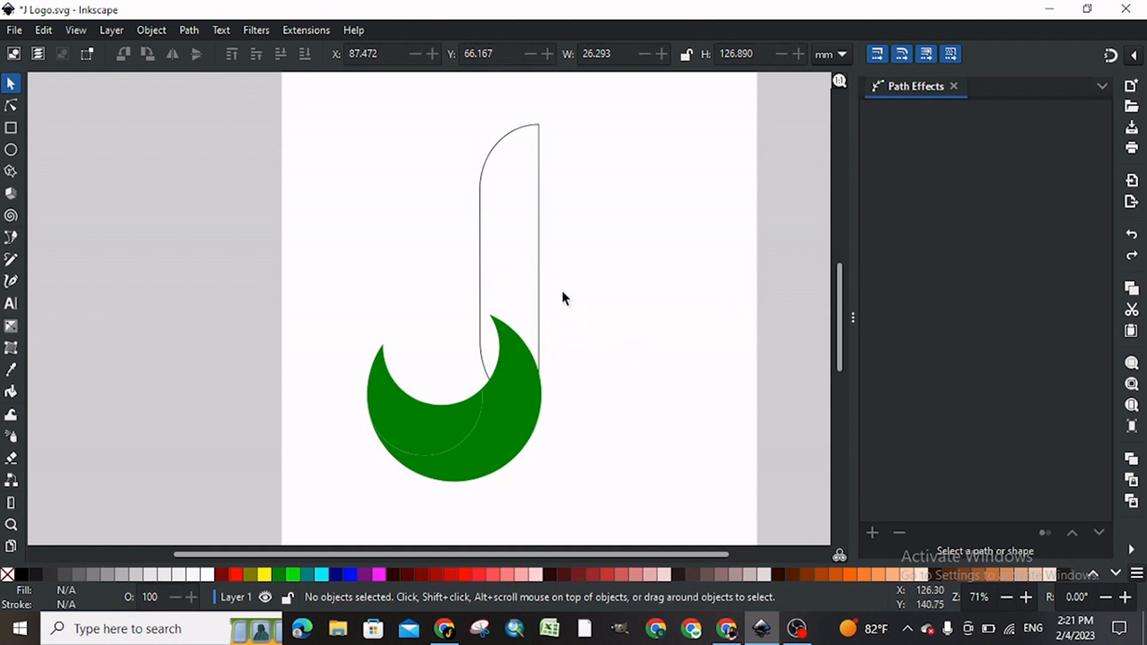
pyautogui.moveTo(542, 303); pyautogui.dragTo(544, 300)
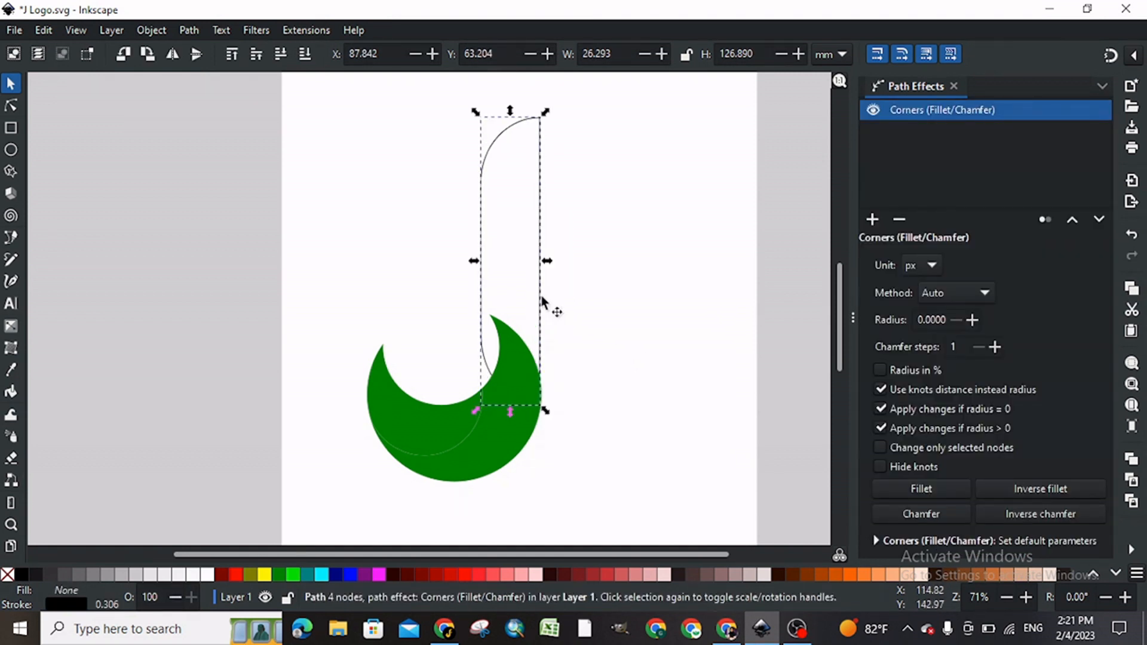
# Fill the rounded stem with green, remove its outline, and deselect it.
pyautogui.click(279, 575)
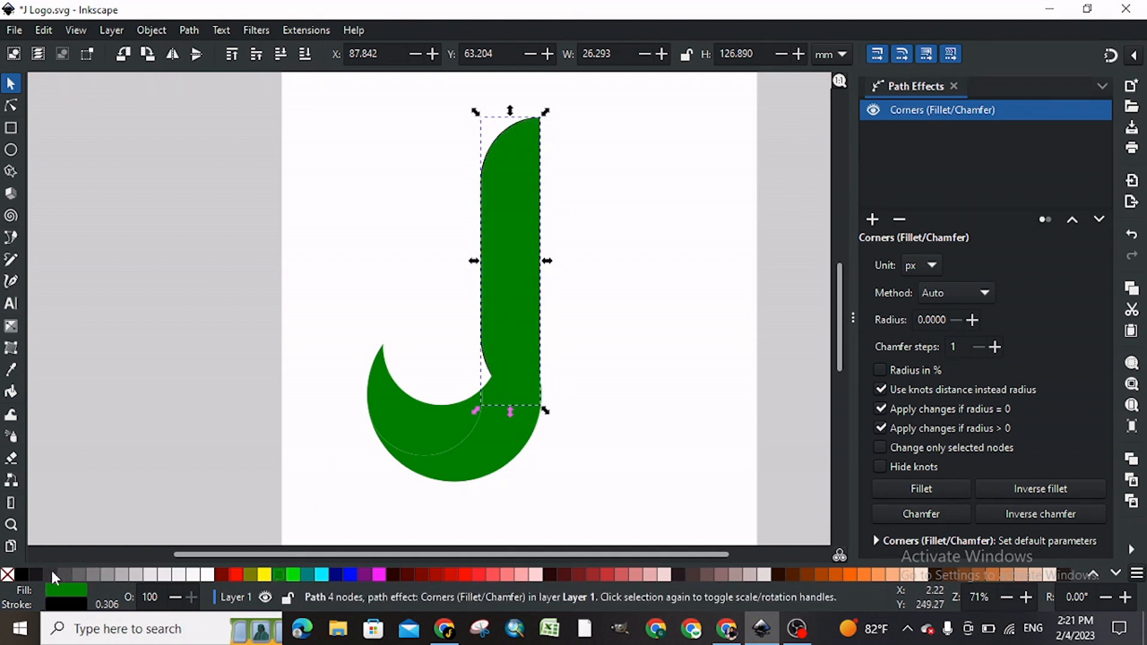
pyautogui.keyDown('shift'); pyautogui.click(9, 575); pyautogui.keyUp('shift')
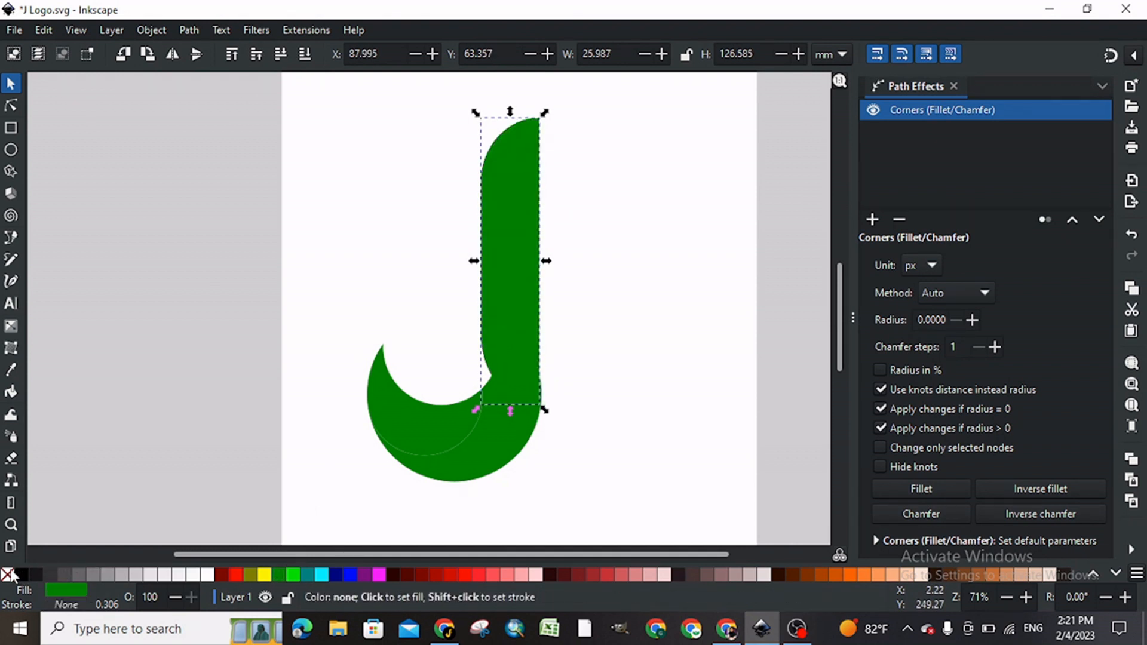
pyautogui.click(284, 398)
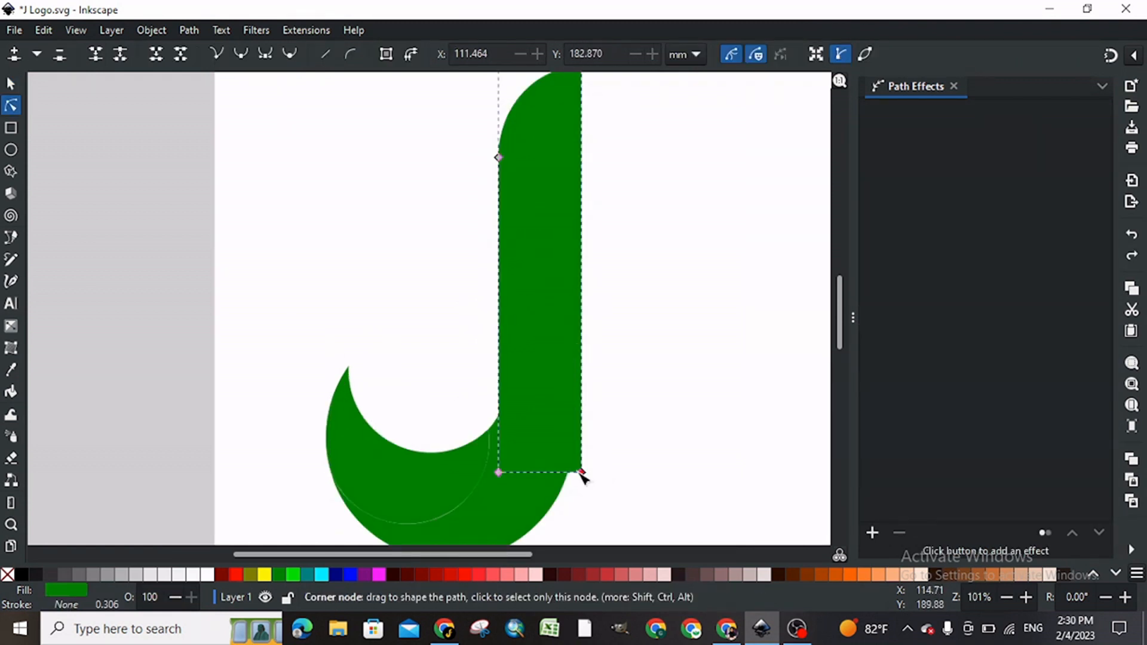
# Move the stem's lower-right node inward onto the hook's outer edge, and its upper-right node about 3 mm to the left.
pyautogui.click(581, 472)
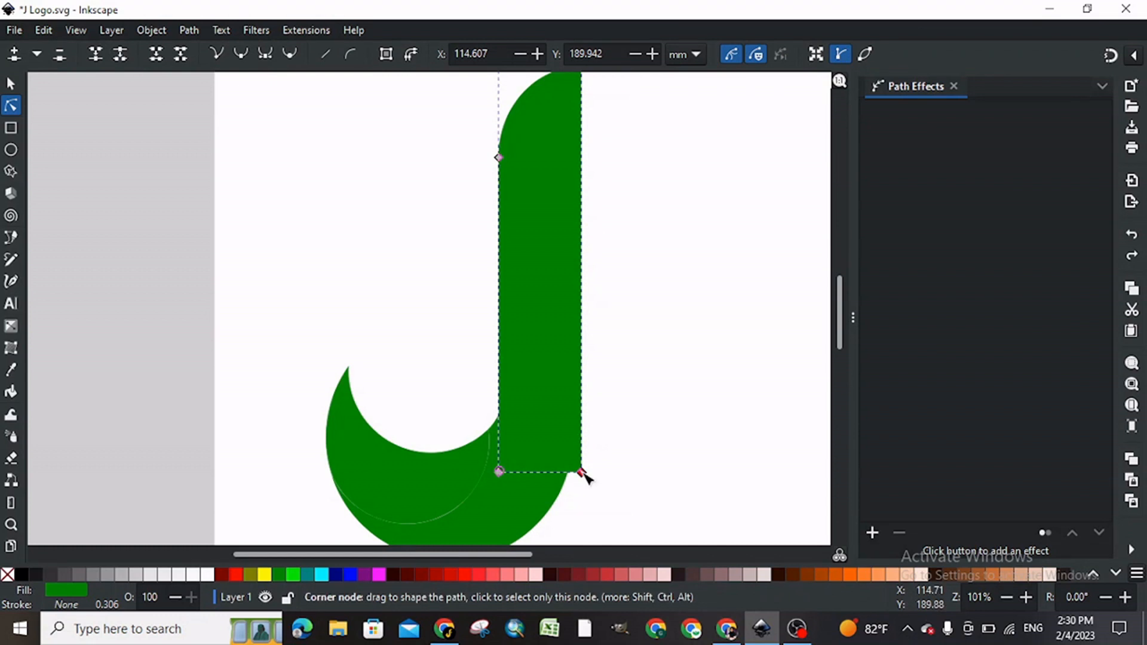
pyautogui.moveTo(580, 473); pyautogui.dragTo(572, 469)
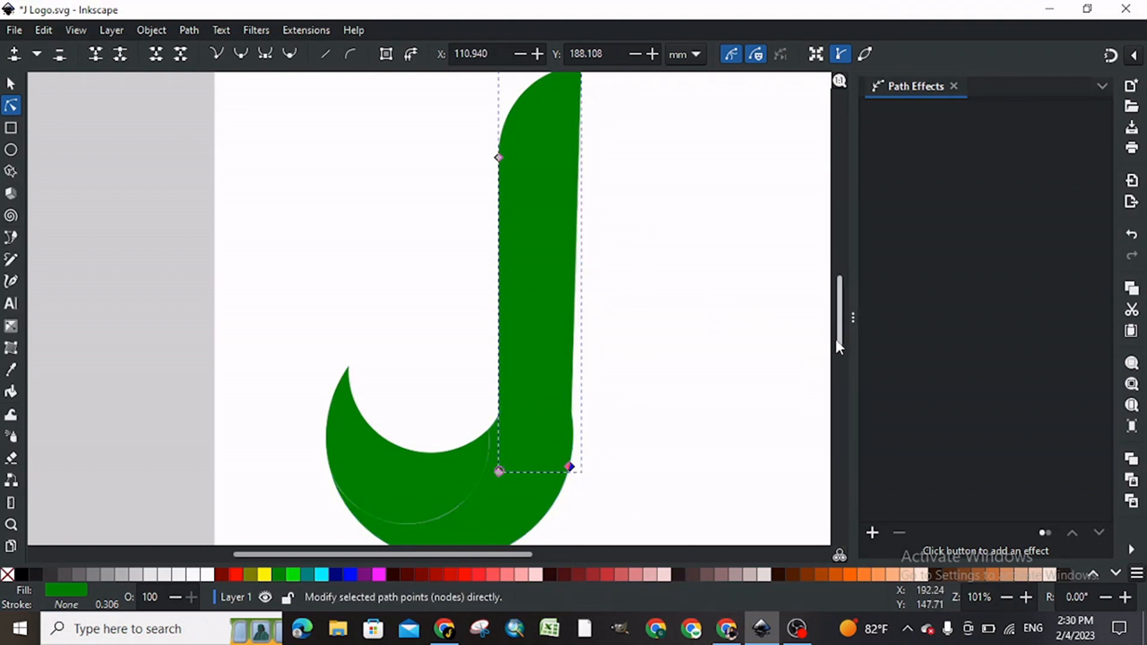
pyautogui.scroll(1, 839, 338)
pyautogui.press('-')
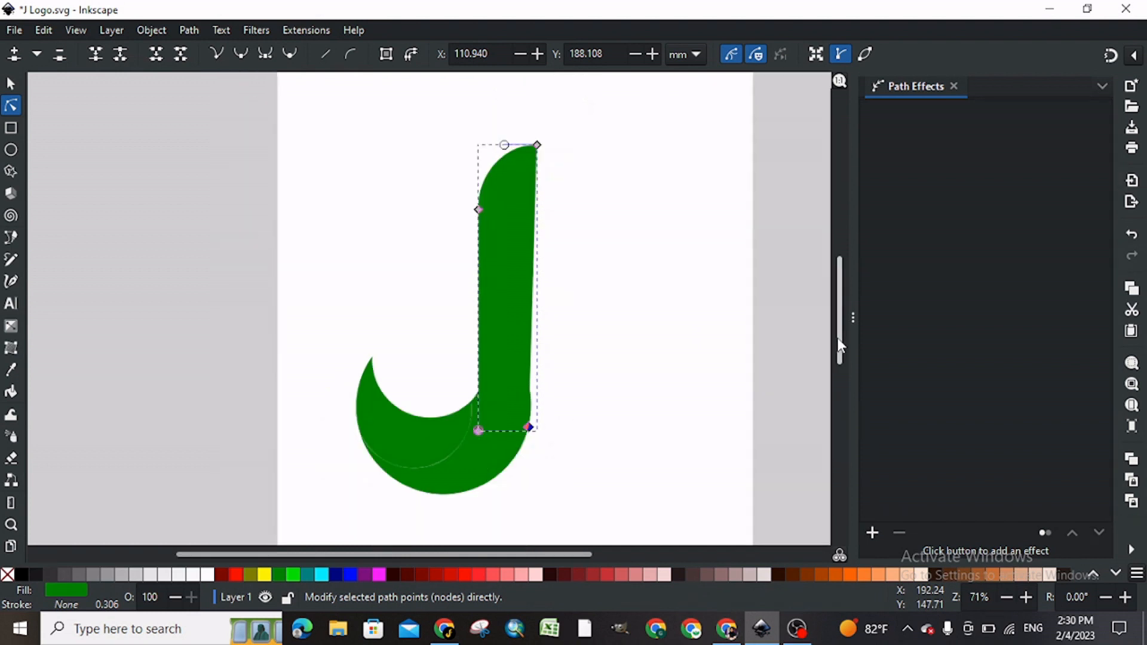
pyautogui.moveTo(537, 145); pyautogui.dragTo(538, 149)
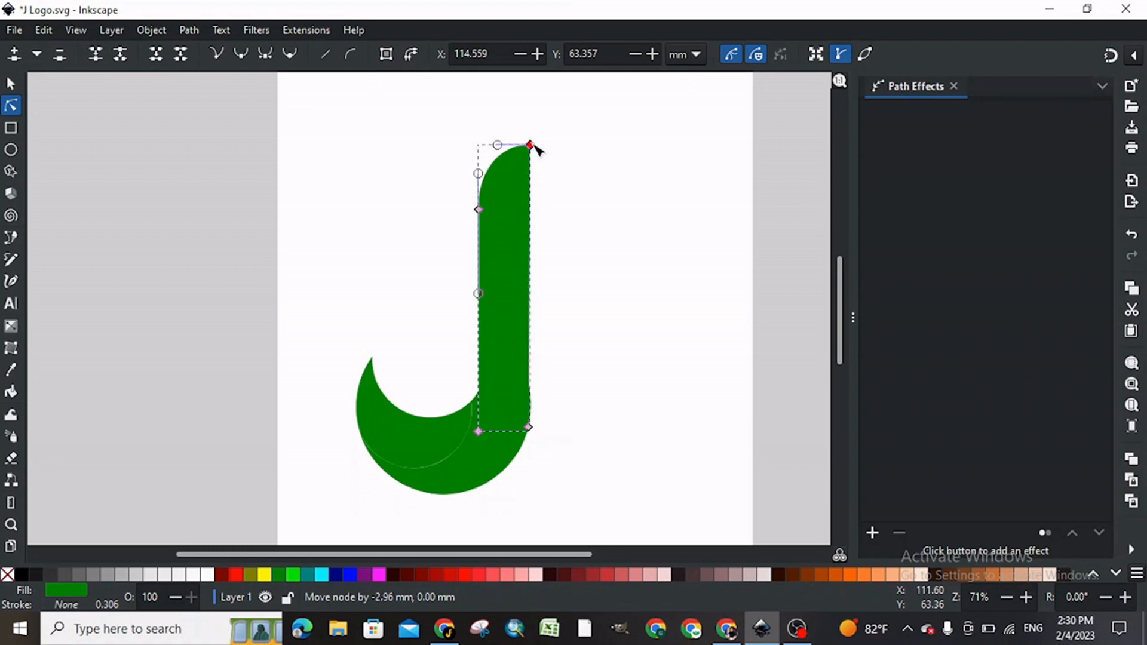
# Move the stem's lower-right node up slightly so its right edge runs flush into the hook's outer curve, and deselect the stem.
pyautogui.click(610, 282)
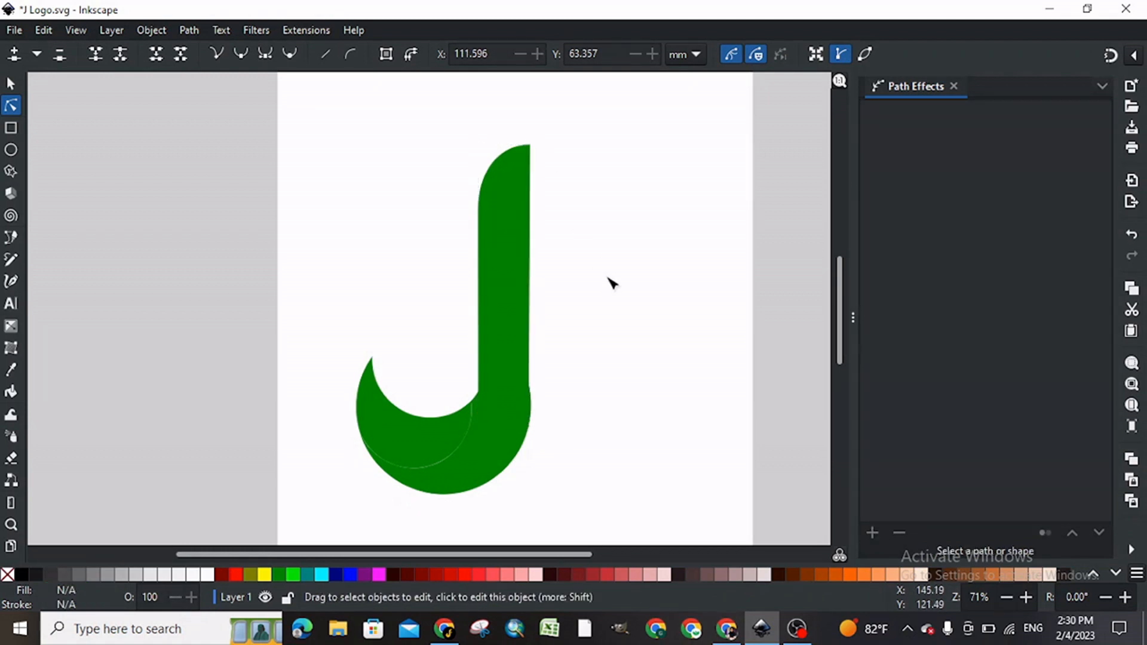
pyautogui.press('+')
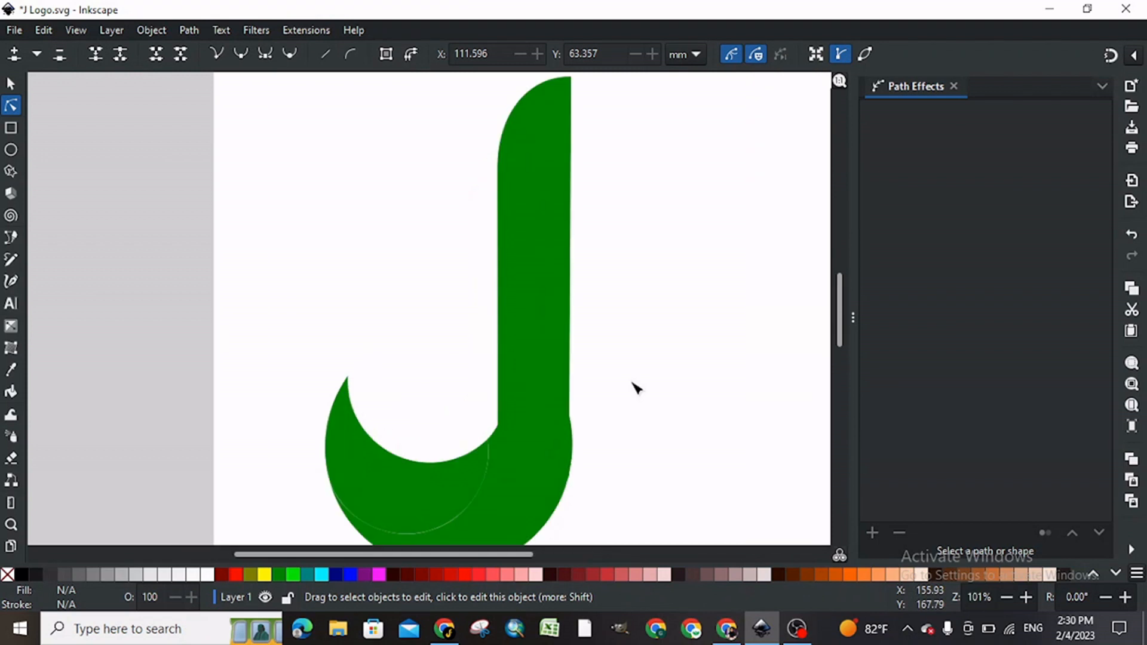
pyautogui.moveTo(837, 328); pyautogui.dragTo(838, 327)
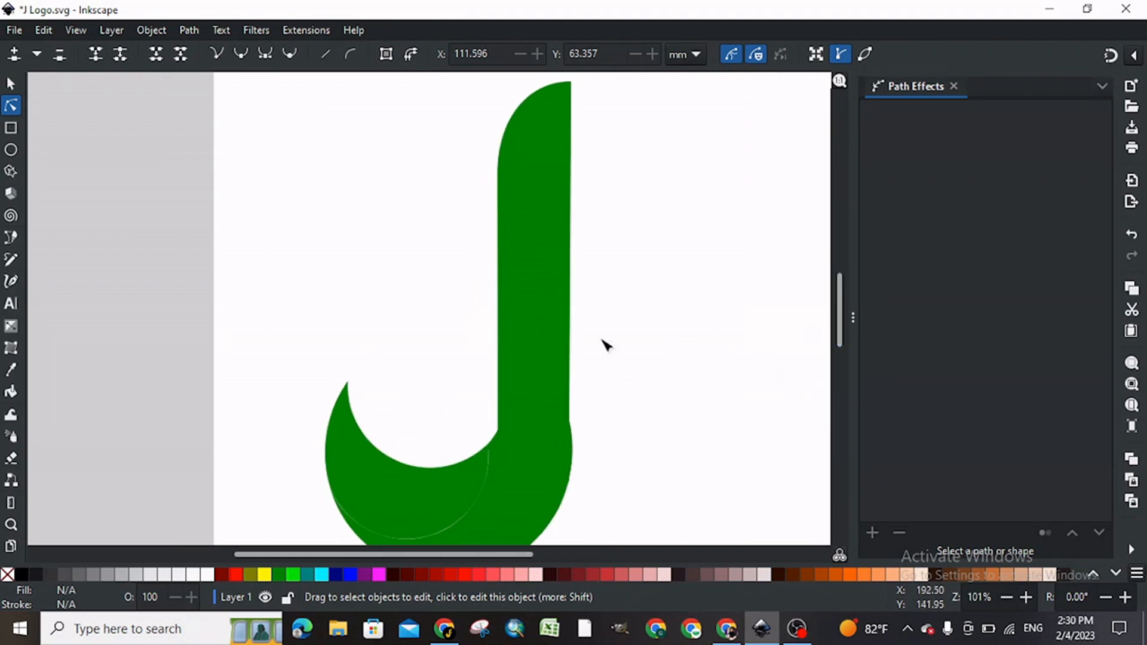
pyautogui.click(550, 345)
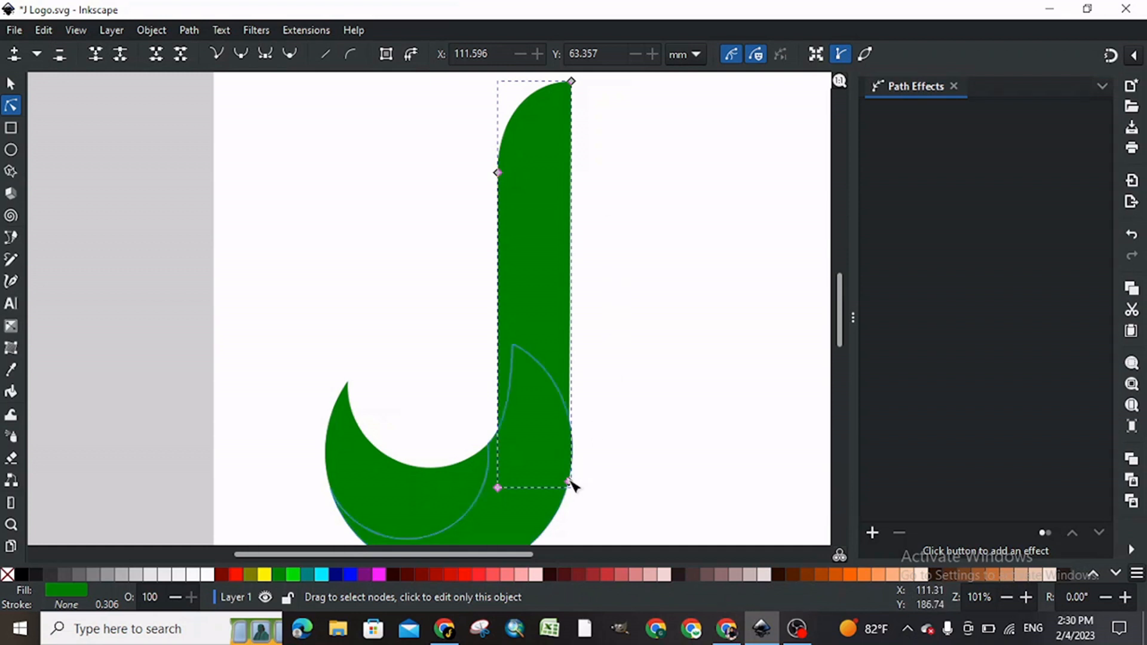
pyautogui.moveTo(570, 481); pyautogui.dragTo(571, 463)
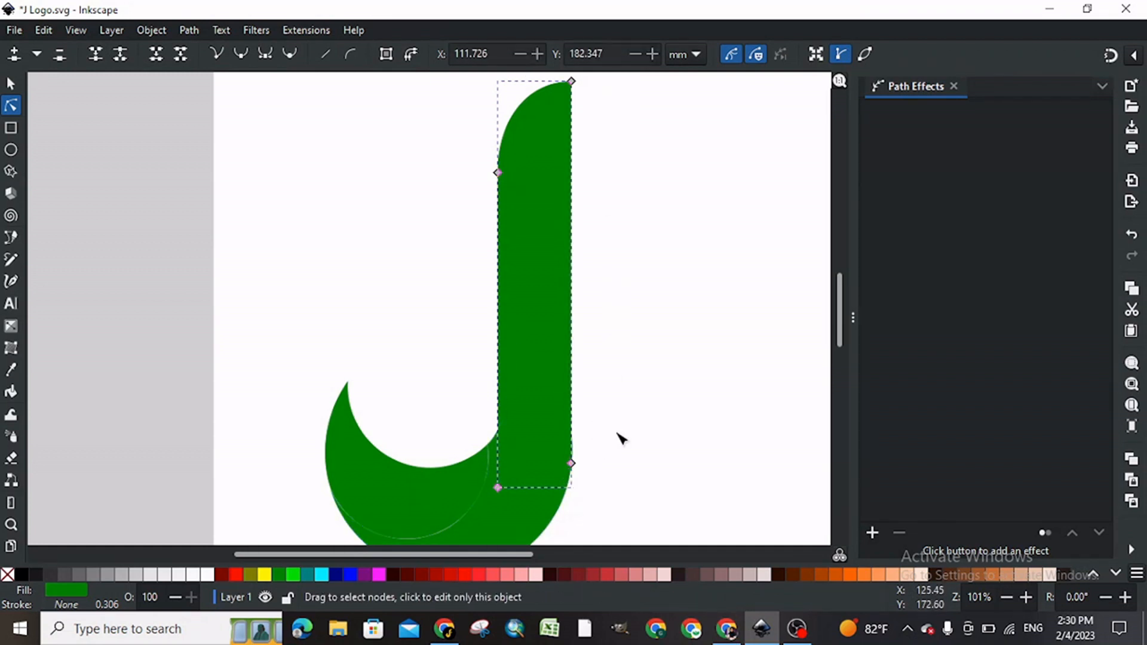
pyautogui.click(620, 438)
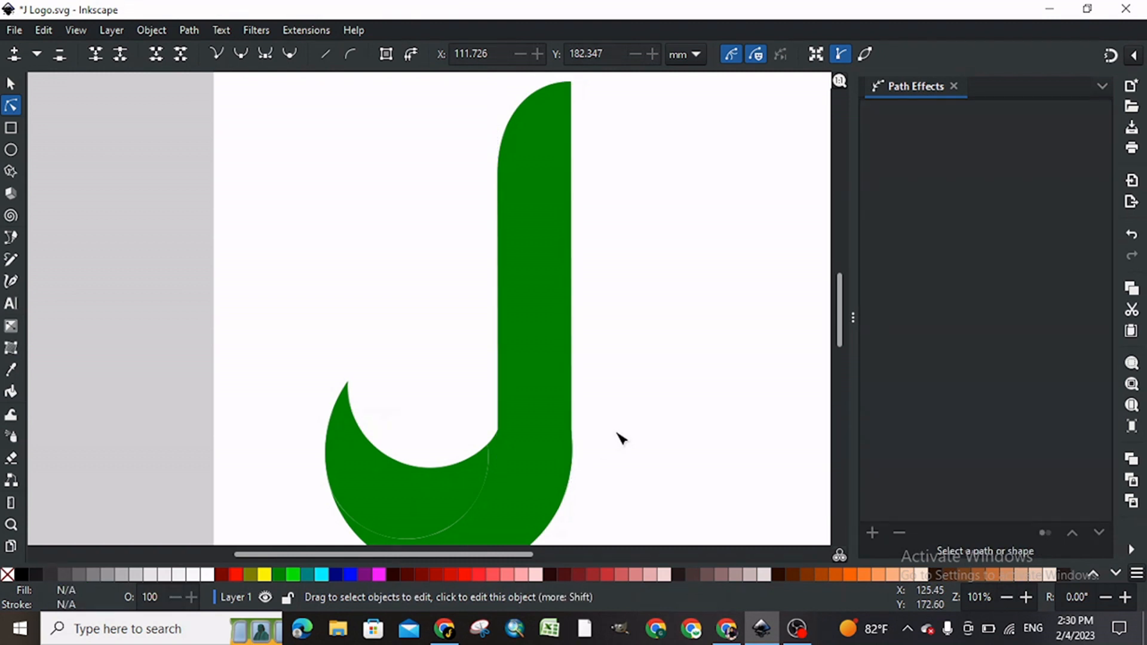
pyautogui.press('-')
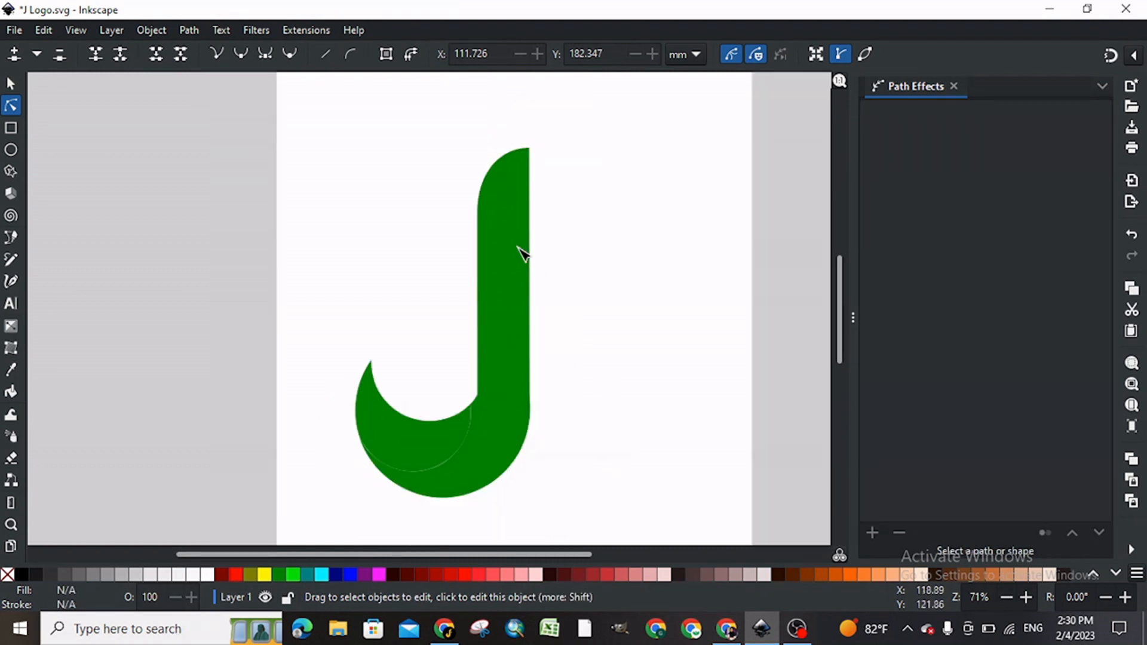
# Shorten the stem by moving its two uppermost nodes down about 14 mm, and save the document.
pyautogui.click(489, 231)
pyautogui.moveTo(411, 130); pyautogui.dragTo(587, 243)
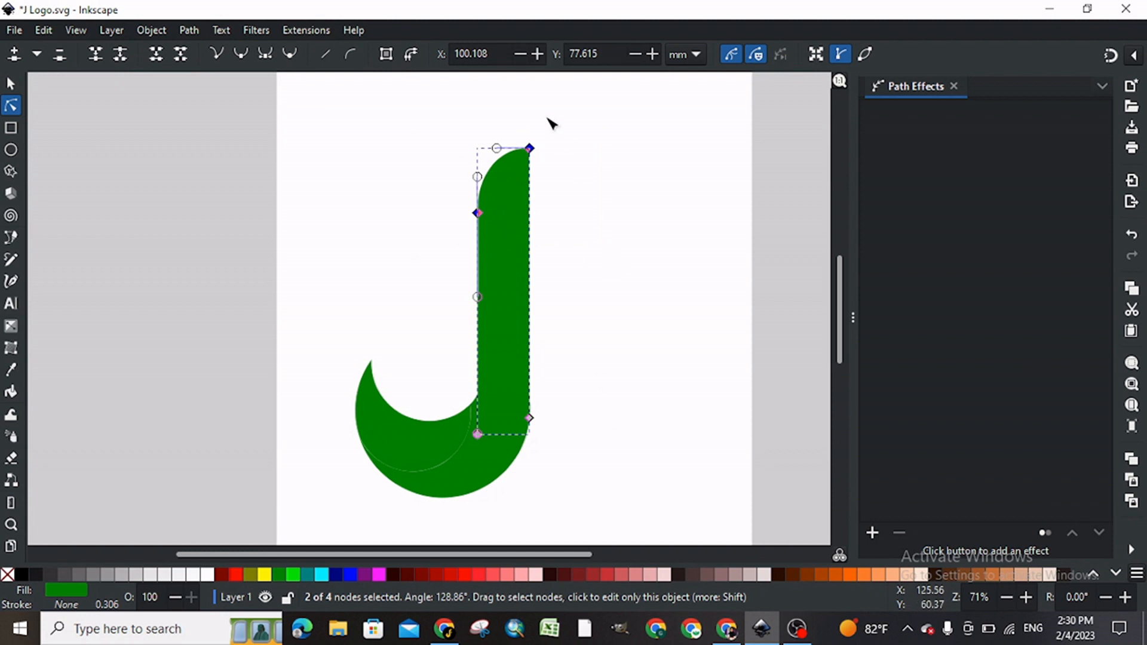
pyautogui.moveTo(530, 149); pyautogui.dragTo(530, 180)
pyautogui.click(600, 290)
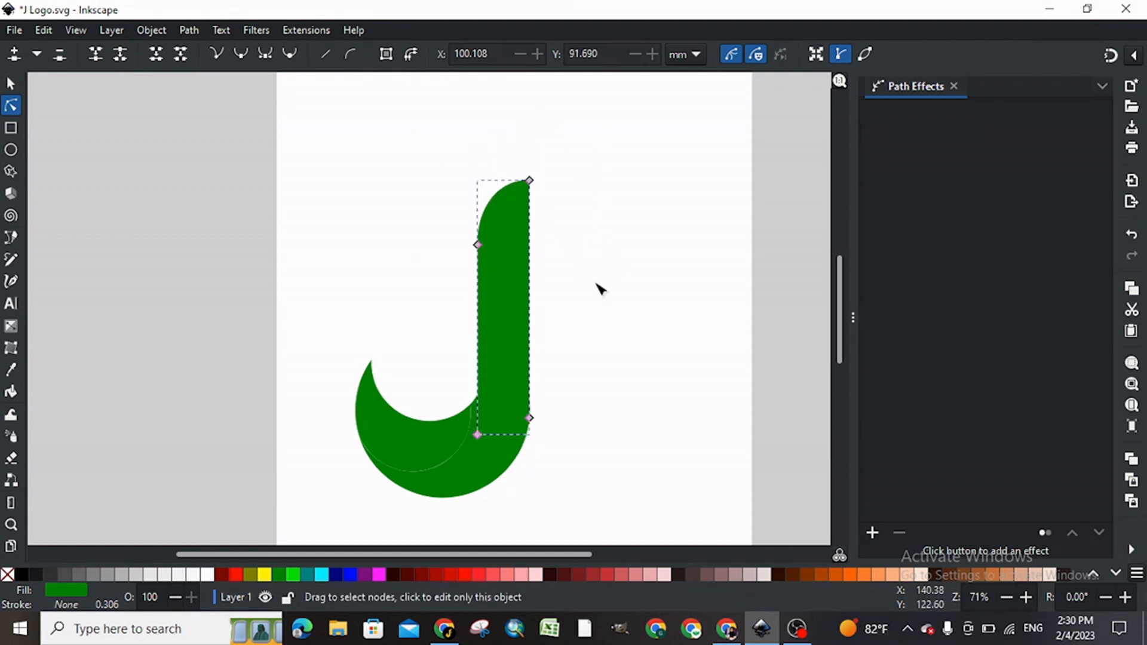
pyautogui.click(601, 289)
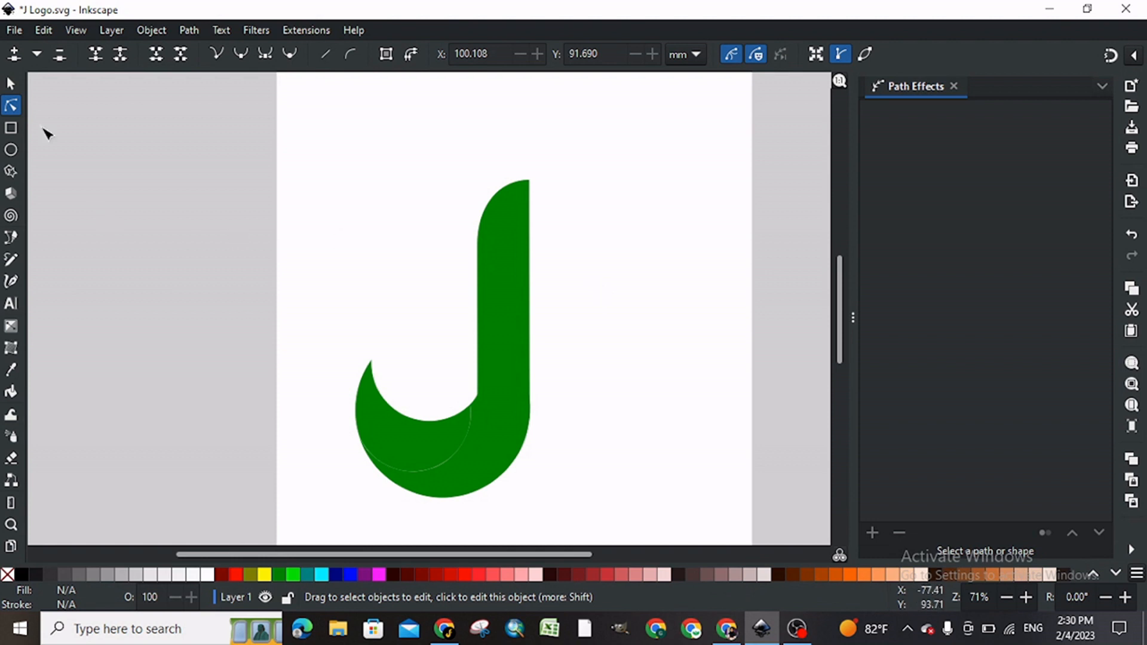
pyautogui.click(16, 85)
pyautogui.hotkey('ctrl', 's')
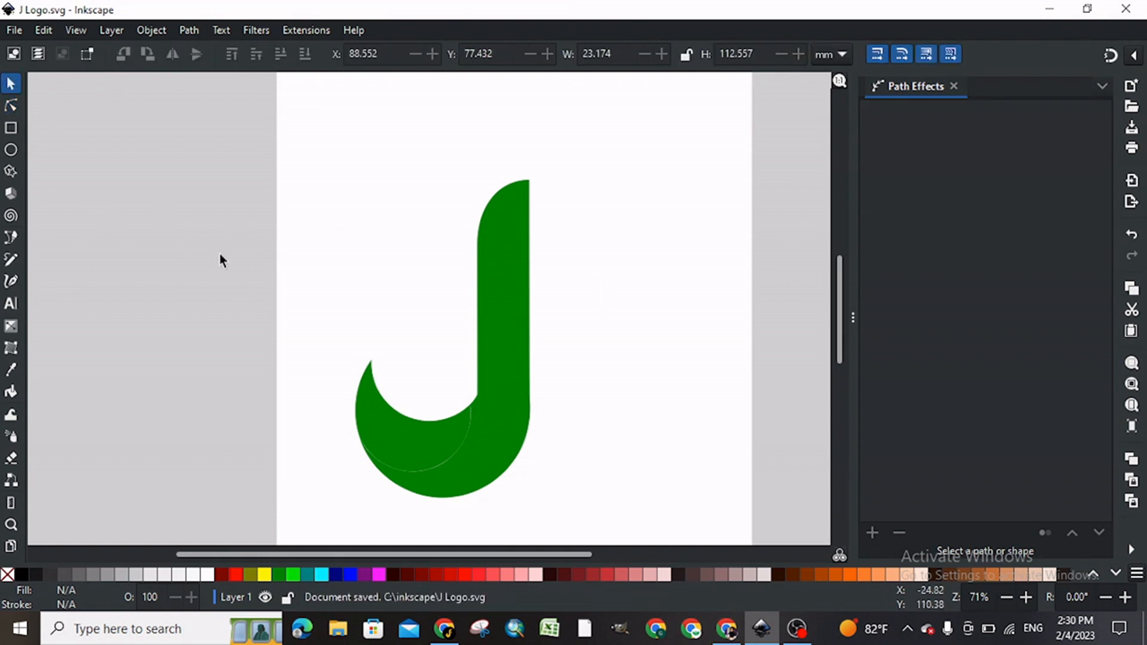
# Unite the rounded stem and the large hook shape into a single path with Union.
pyautogui.hotkey('ctrl', '+')
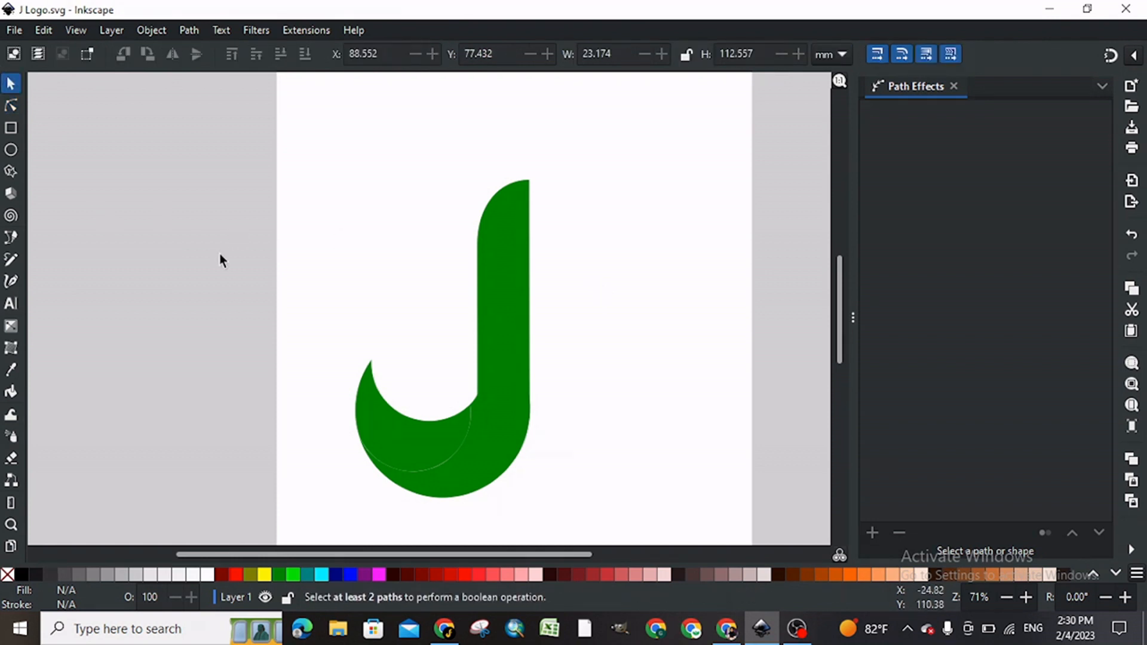
pyautogui.press('-')
pyautogui.press('+')
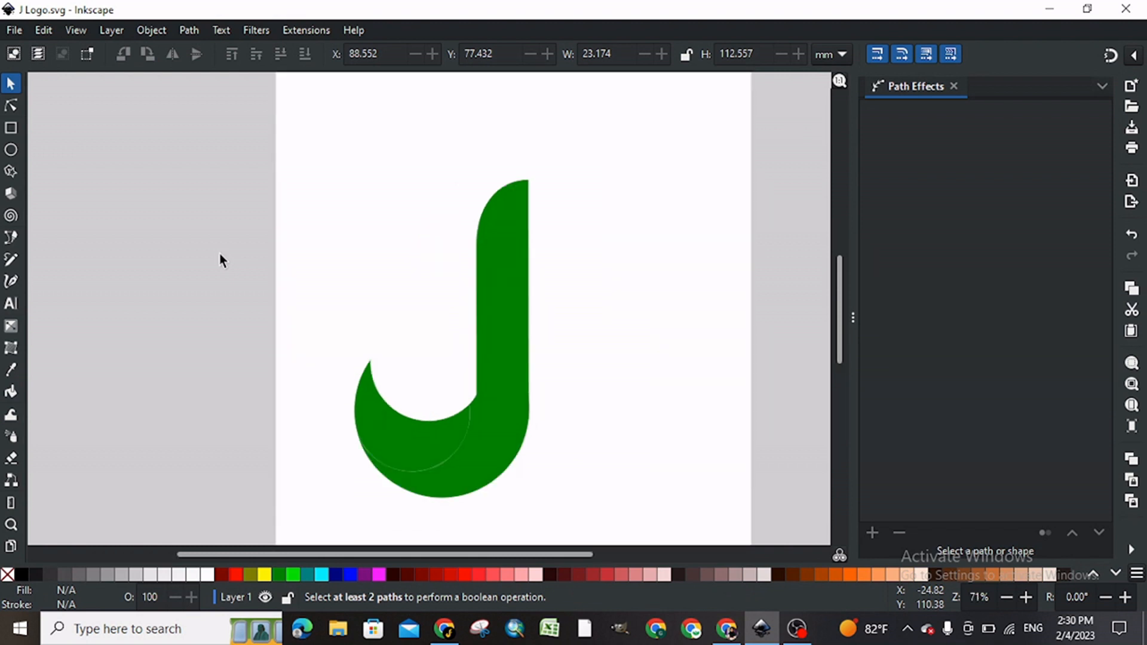
pyautogui.click(521, 287)
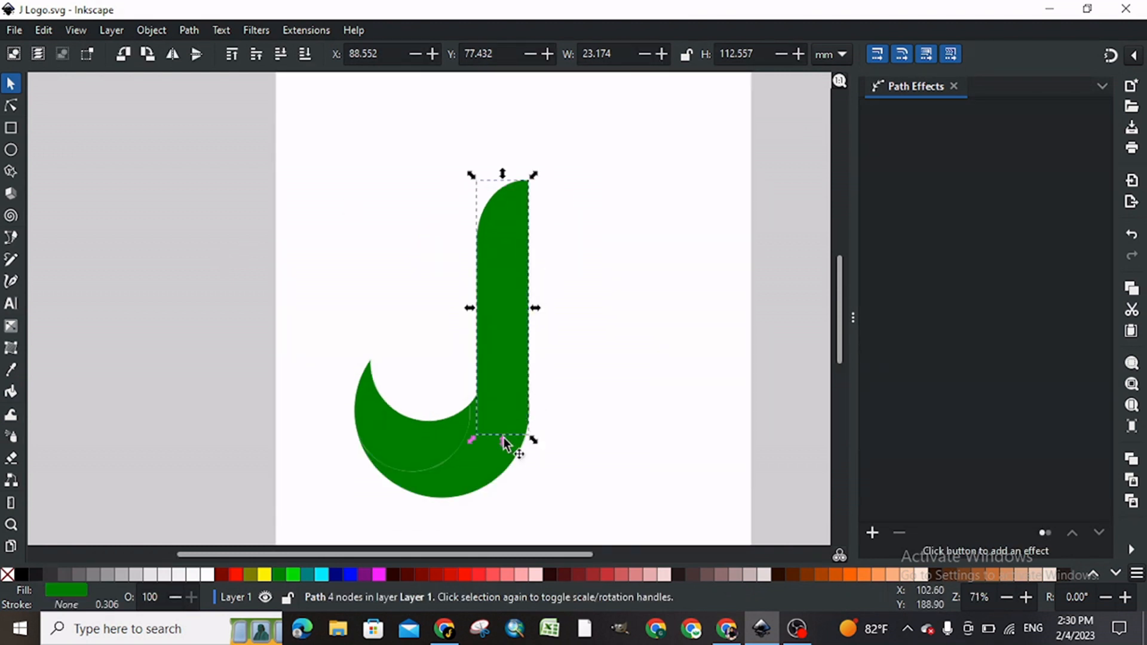
pyautogui.keyDown('shift'); pyautogui.click(489, 476); pyautogui.keyUp('shift')
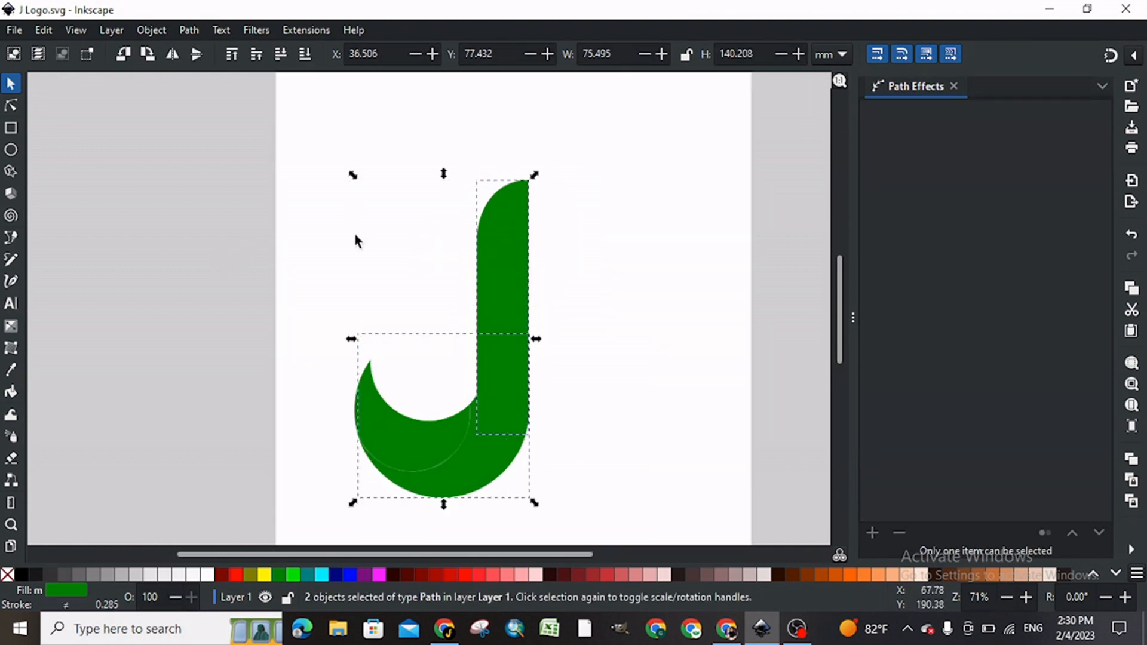
pyautogui.click(191, 28)
pyautogui.click(211, 112)
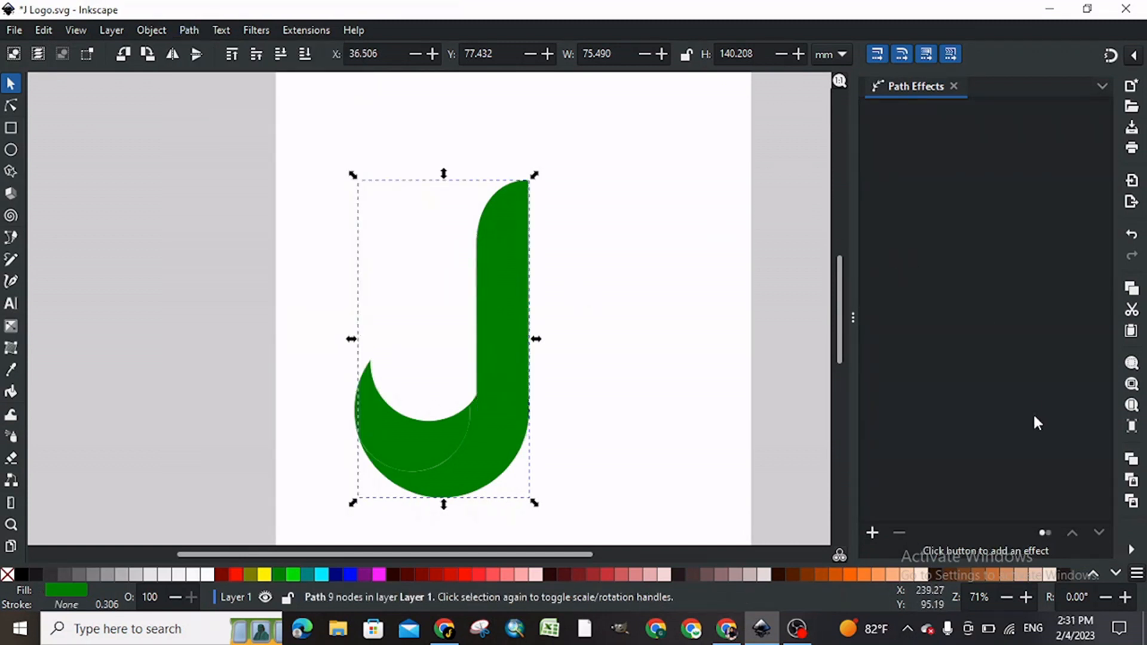
# Close the path effects, open the Fill and Stroke settings, and give the united J shape a linear gradient fill.
pyautogui.click(954, 87)
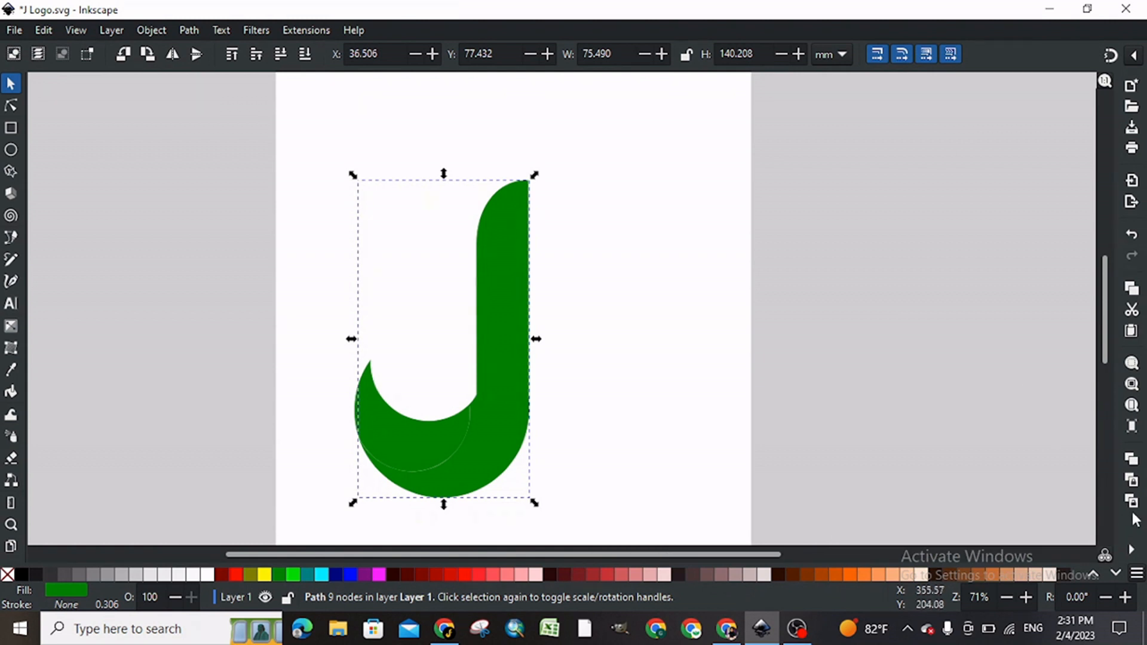
pyautogui.click(1133, 551)
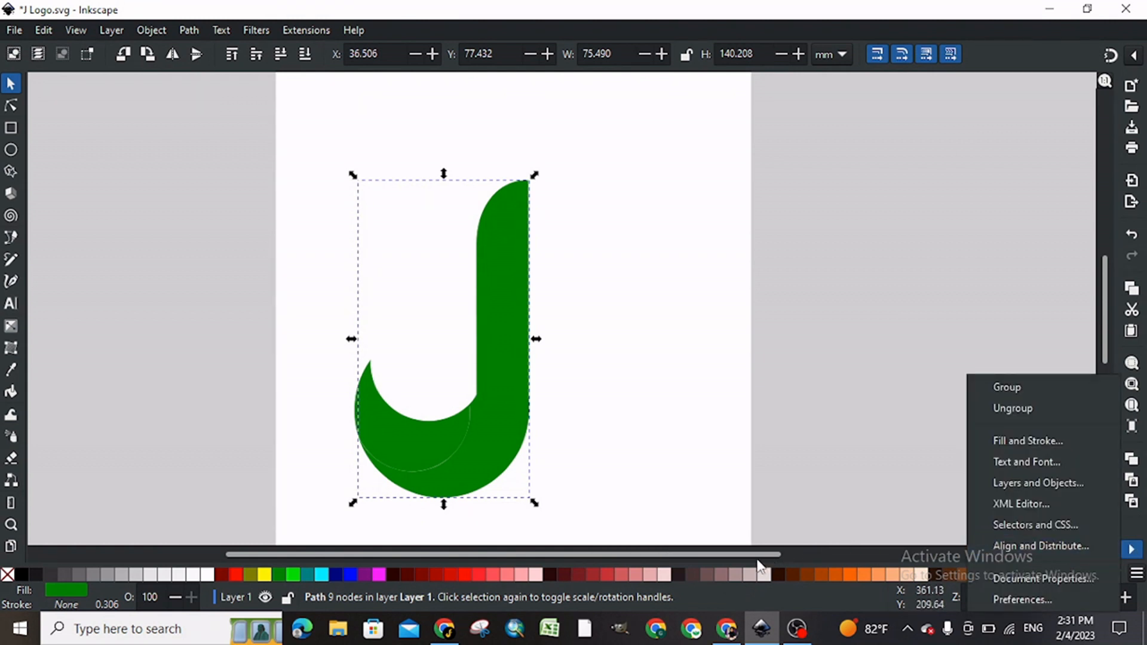
pyautogui.click(744, 560)
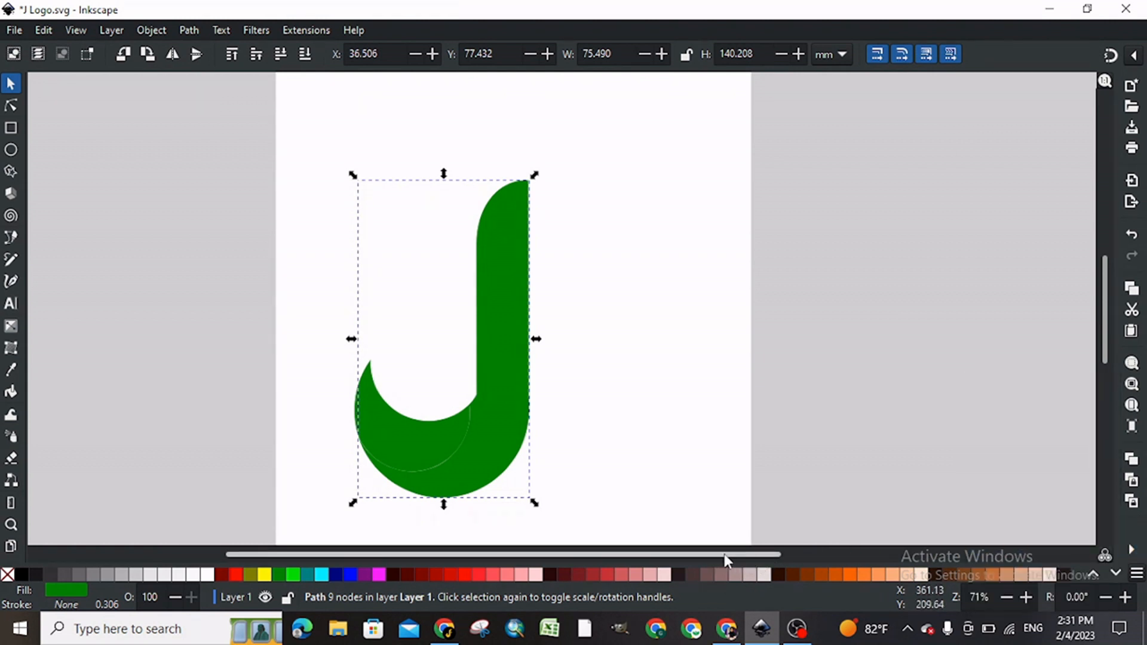
pyautogui.moveTo(724, 554); pyautogui.dragTo(700, 551)
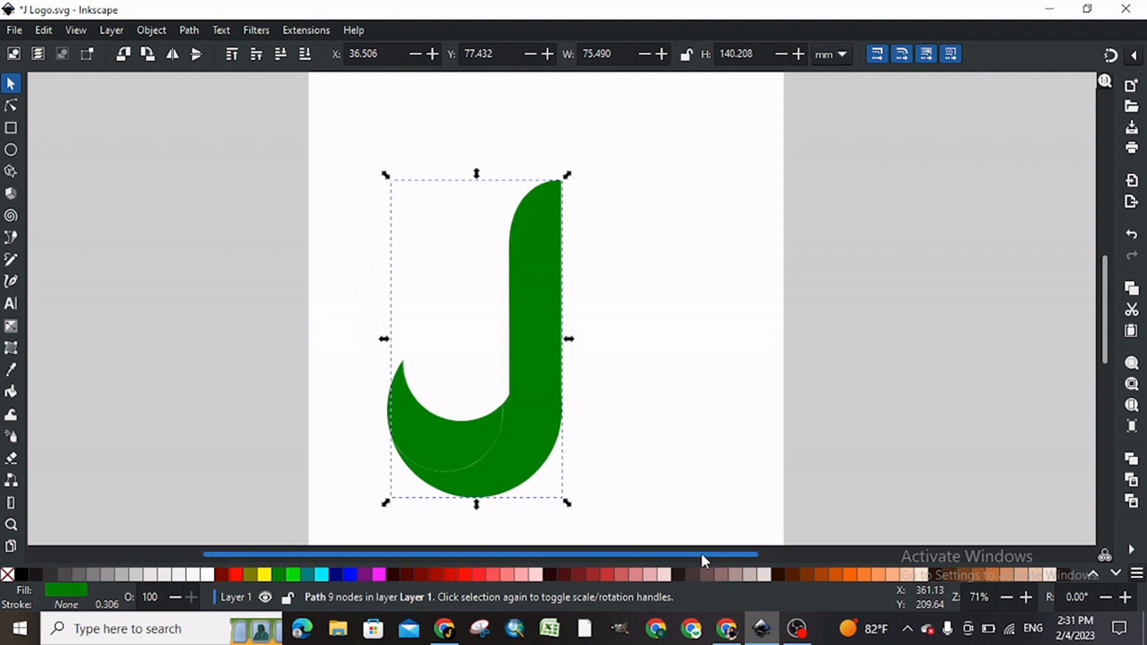
pyautogui.click(1131, 550)
pyautogui.click(1017, 447)
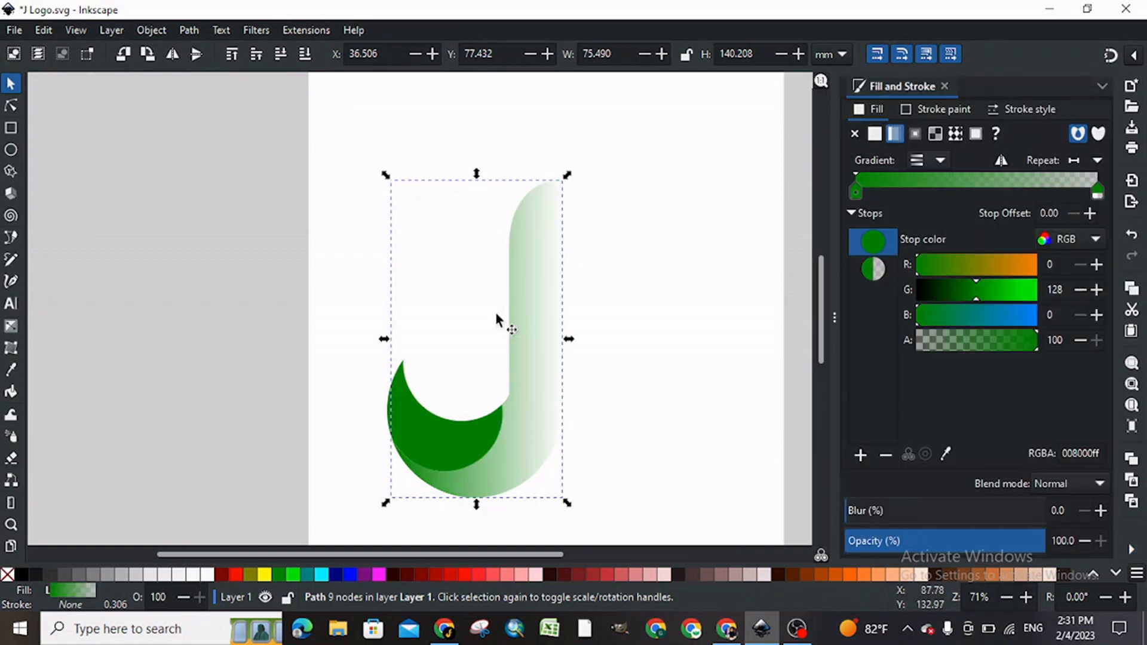
# Make the gradient's transparent end stop fully opaque with alpha 100, and save the document.
pyautogui.press('g')
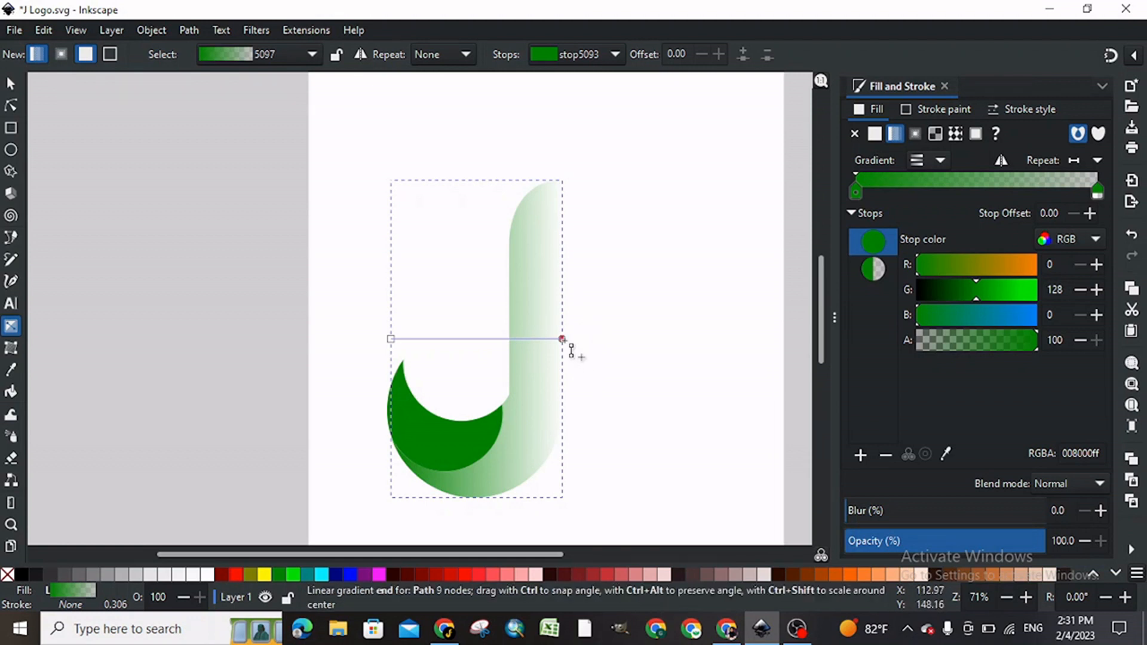
pyautogui.click(562, 339)
pyautogui.moveTo(970, 346); pyautogui.dragTo(1071, 347)
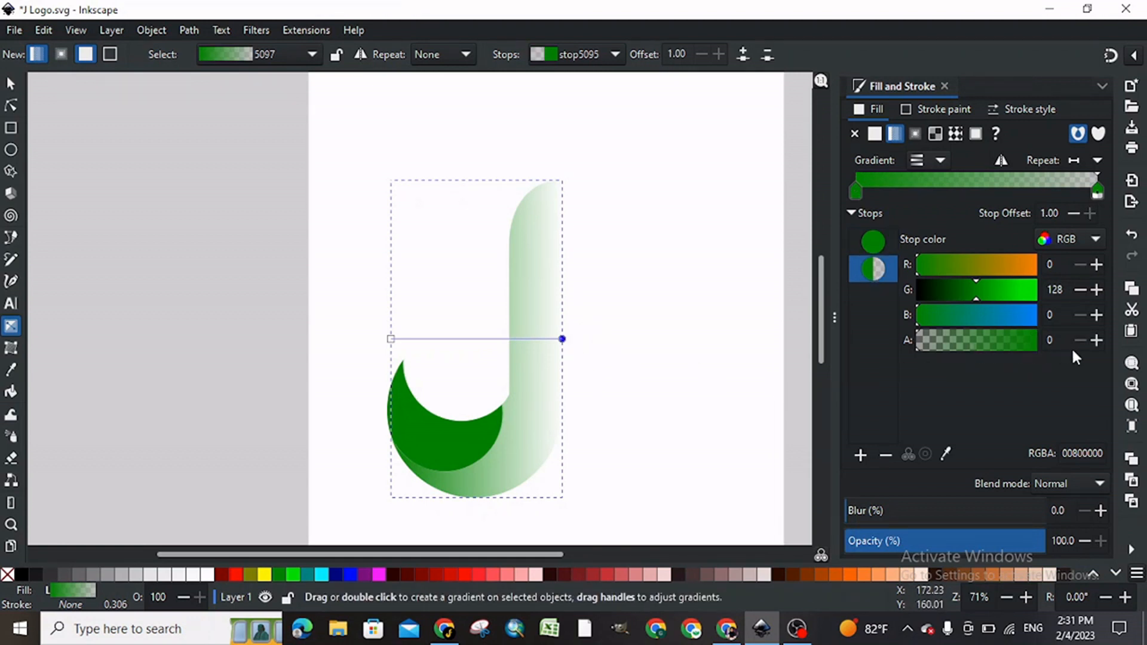
pyautogui.click(563, 340)
pyautogui.hotkey('ctrl', 's')
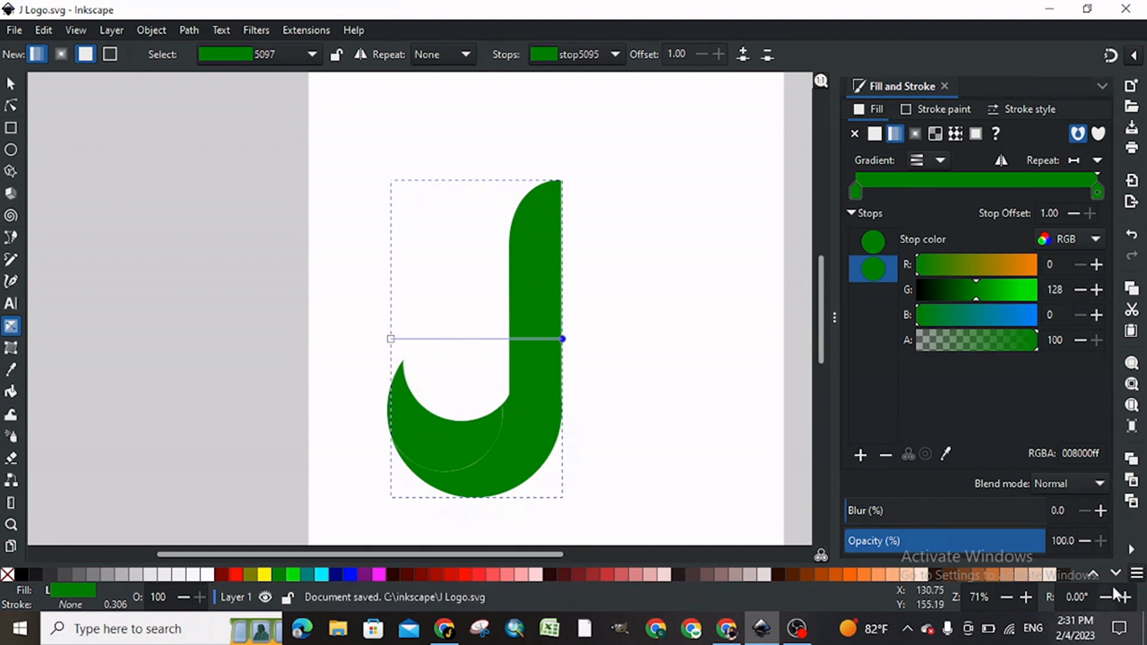
# Set the gradient's end stop to the bright green 00d400 and its start stop to the dark green 008000.
pyautogui.click(1115, 574)
pyautogui.click(1115, 575)
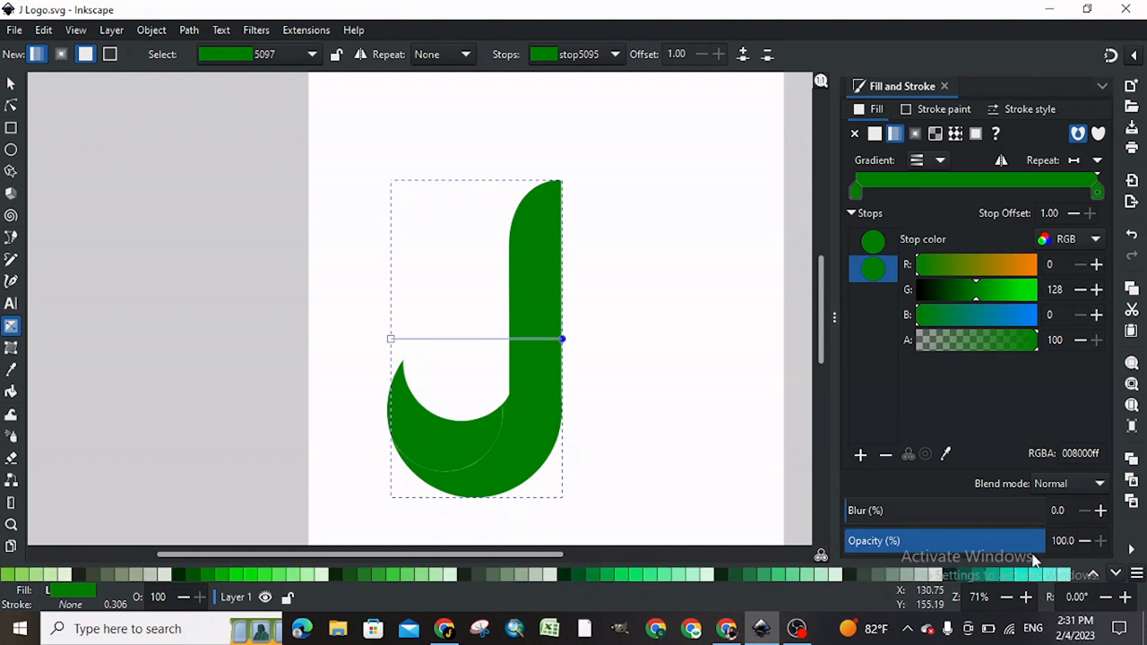
pyautogui.click(236, 575)
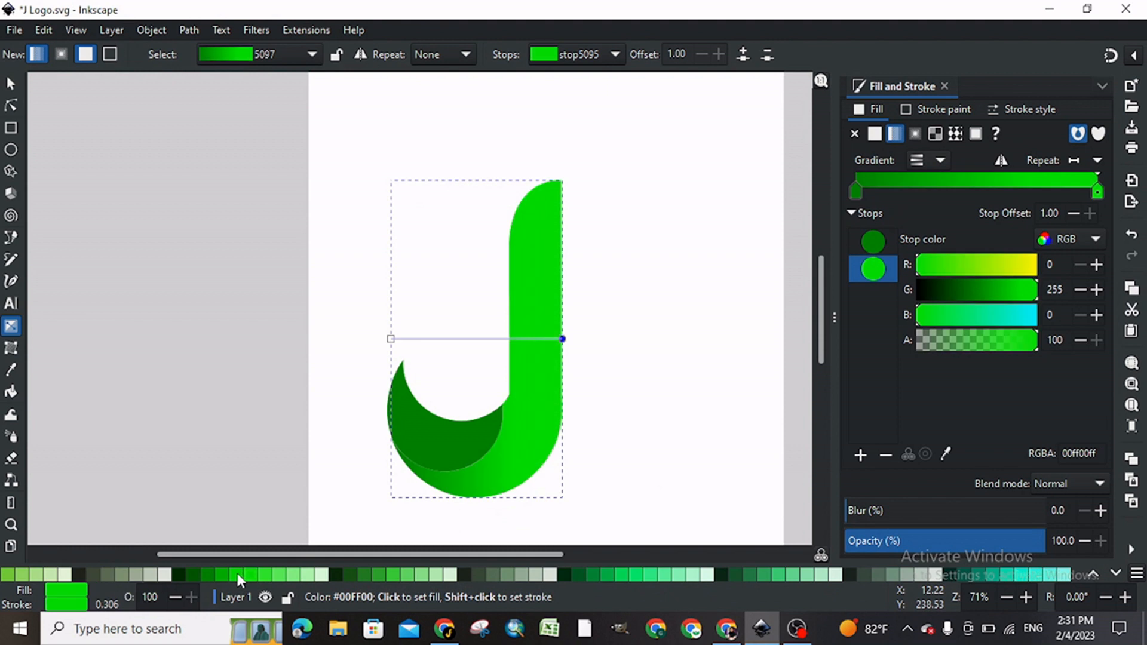
pyautogui.click(238, 573)
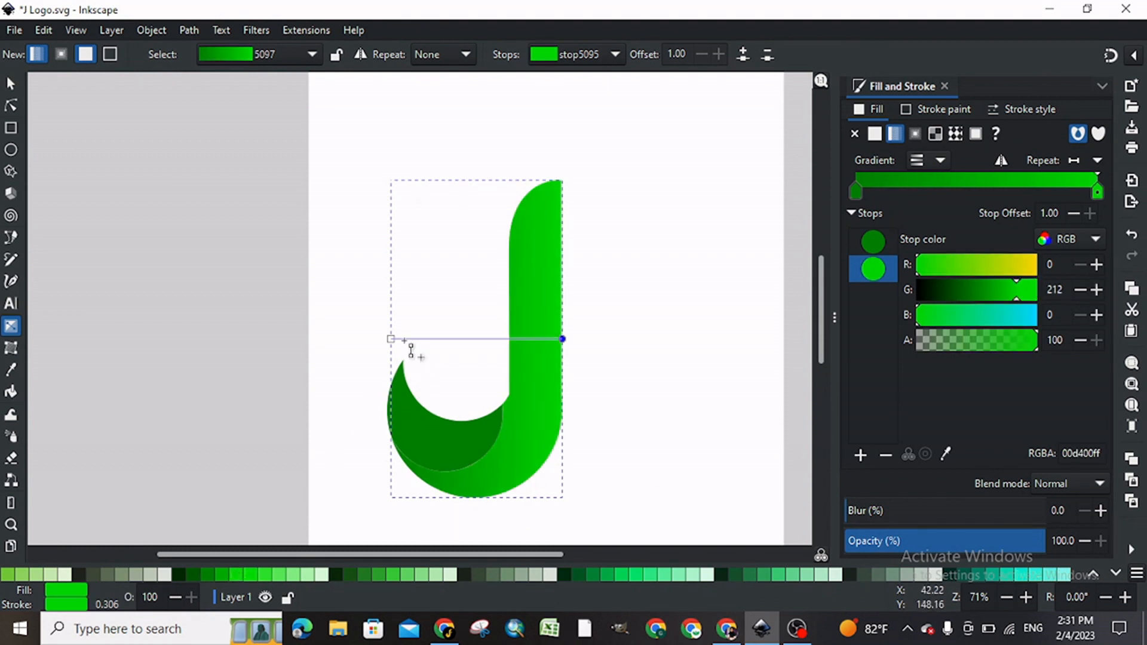
pyautogui.click(391, 338)
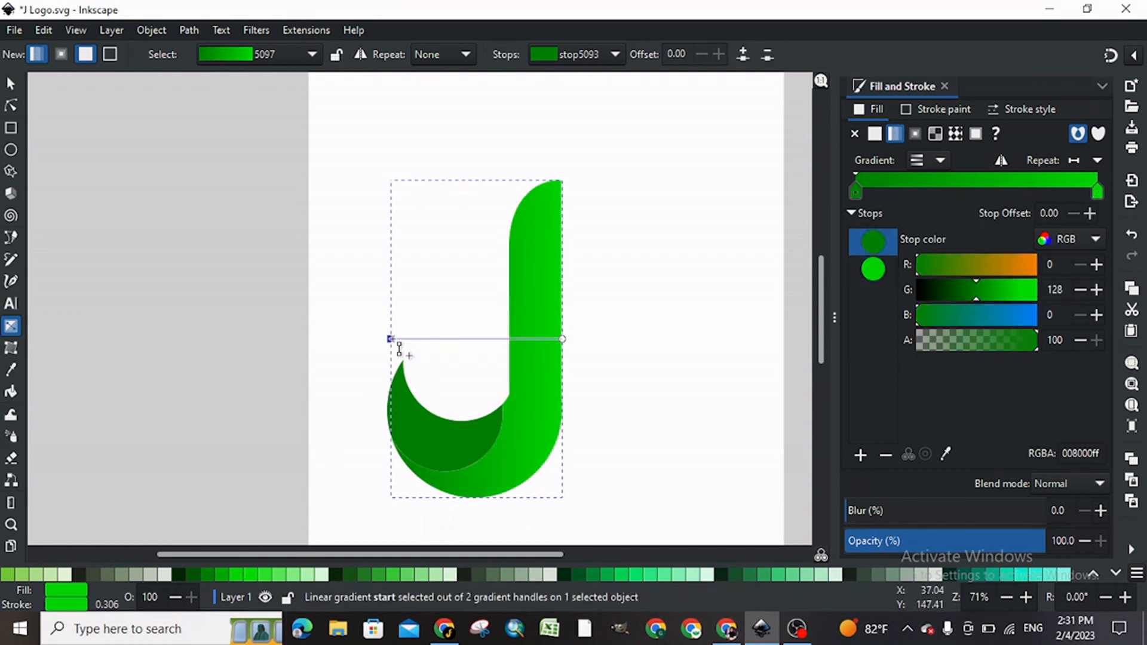
pyautogui.click(207, 571)
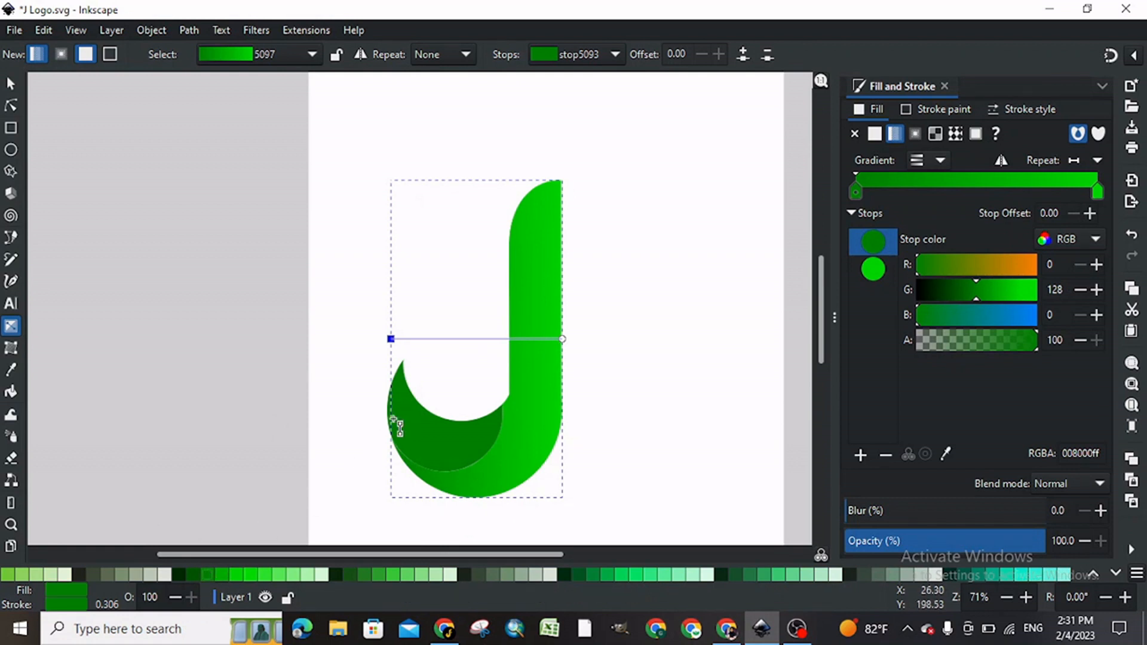
# Narrow the gradient to the stem's width, running from a 00ff00 start stop to an 008000 end stop, and deselect everything.
pyautogui.moveTo(391, 338); pyautogui.dragTo(518, 339)
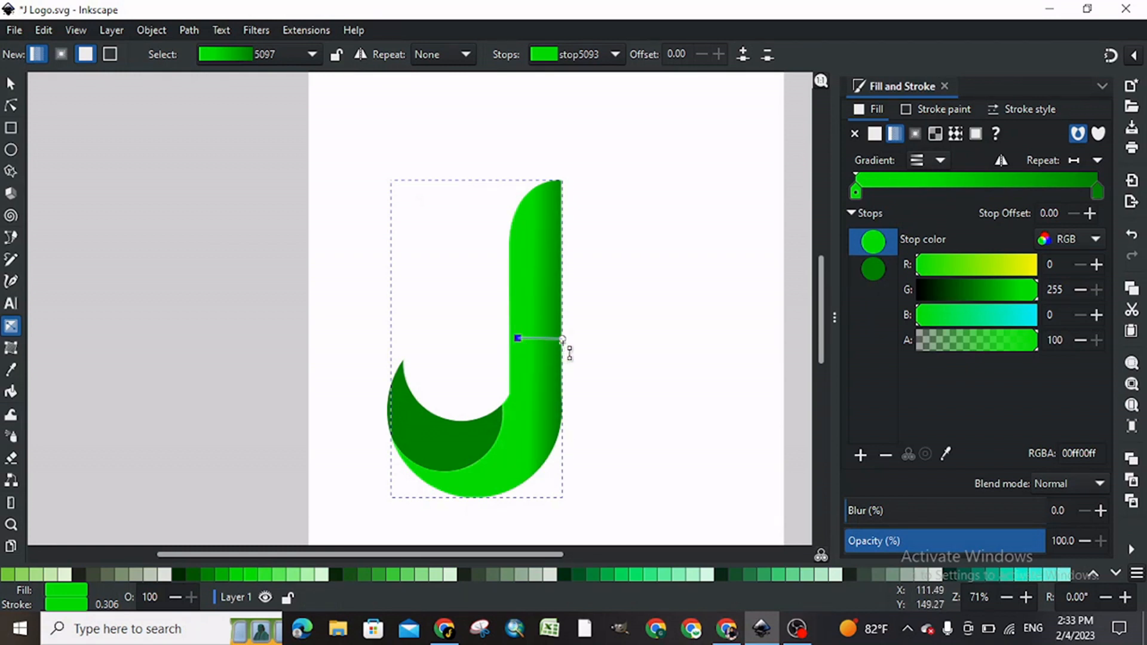
pyautogui.click(564, 339)
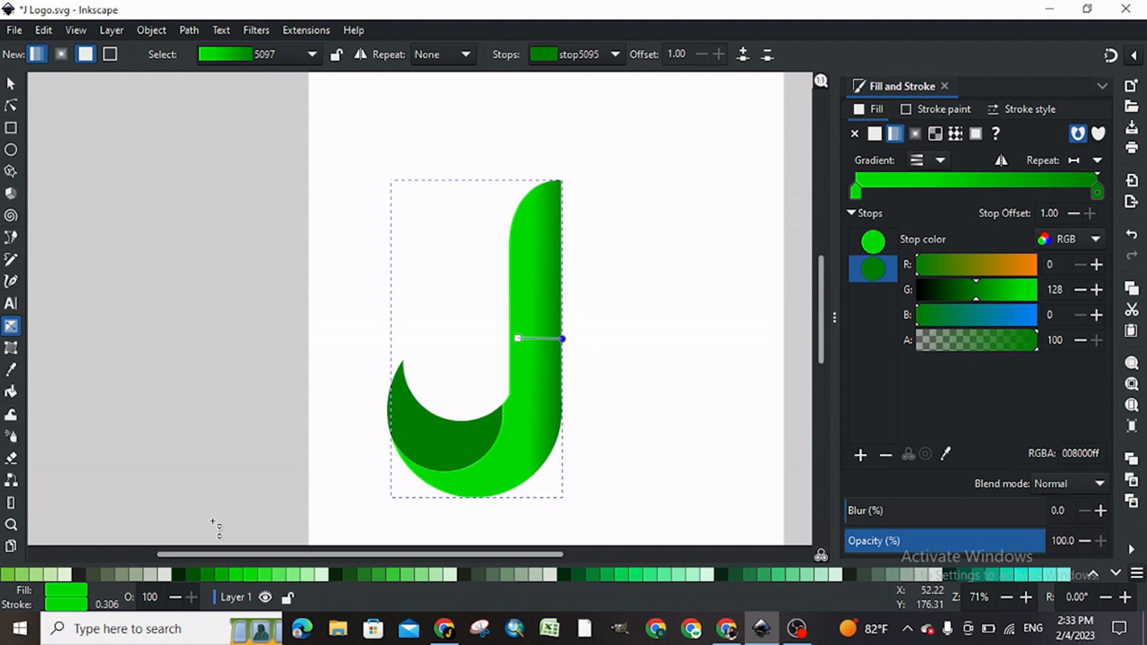
pyautogui.click(221, 572)
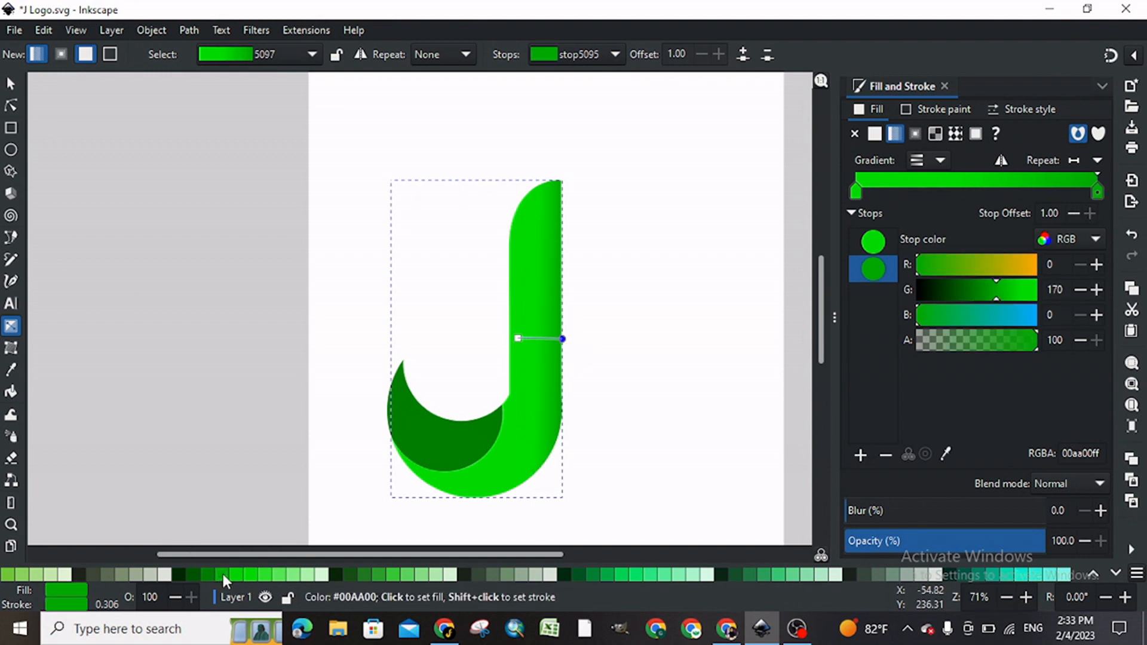
pyautogui.click(209, 571)
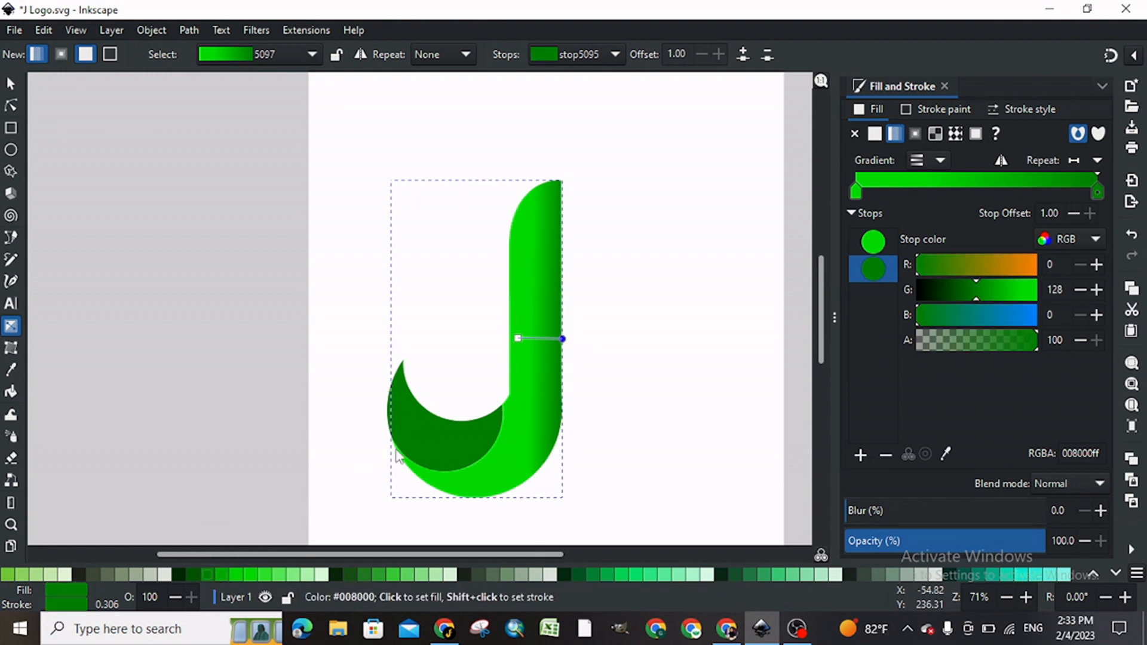
pyautogui.click(440, 427)
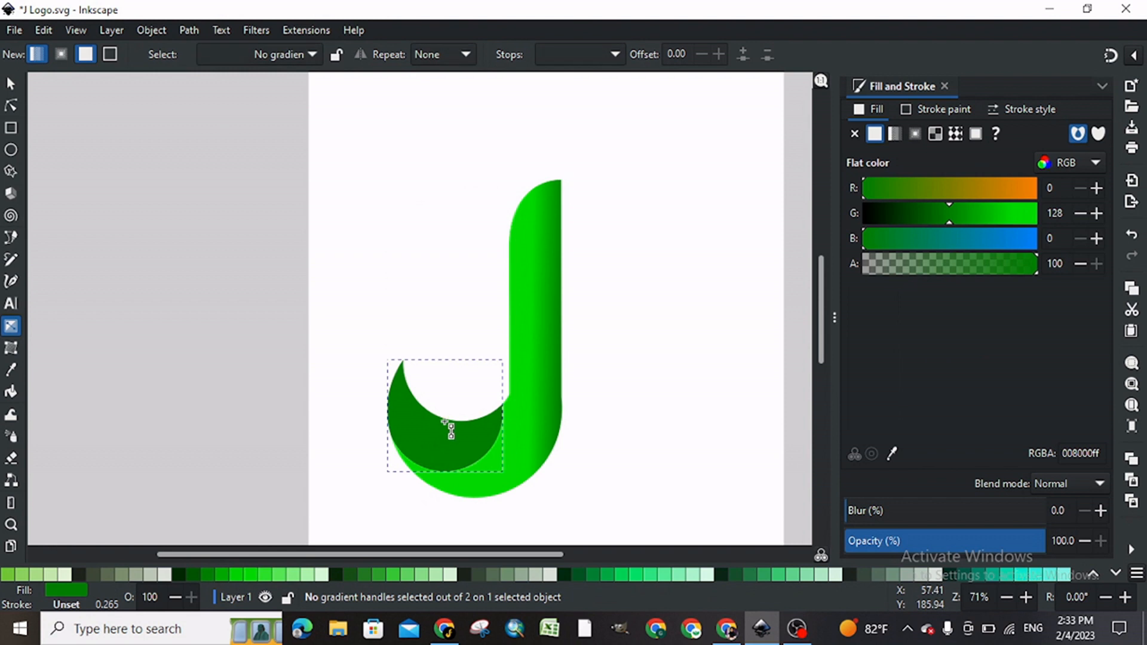
pyautogui.click(644, 387)
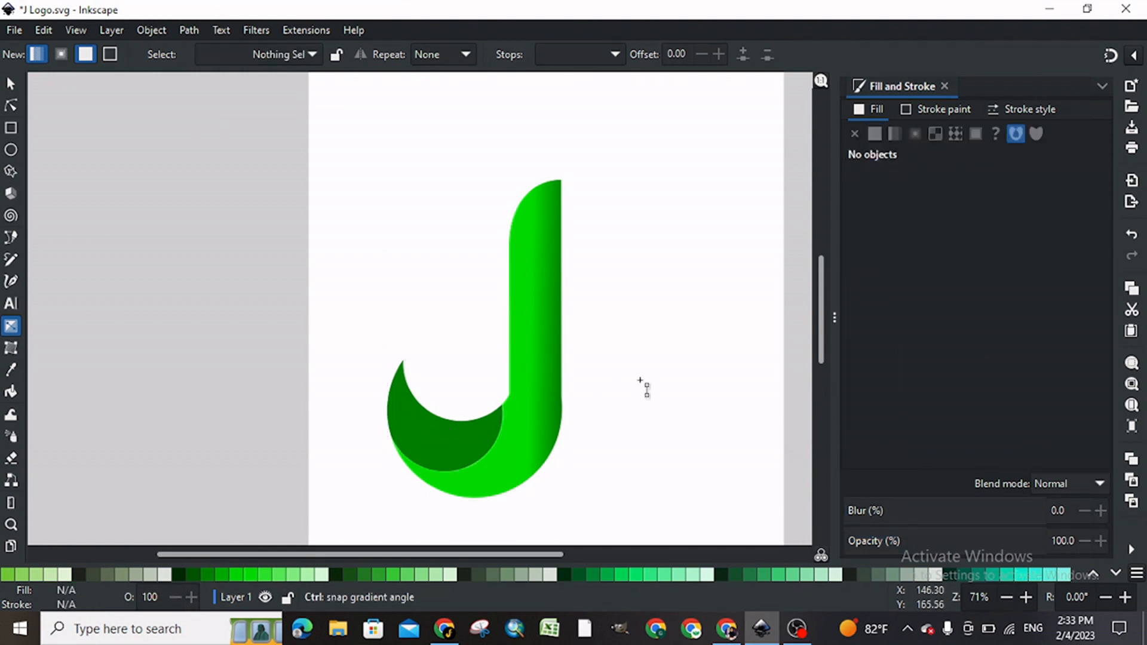
# Undo the last two changes, and give the crescent inside the hook a linear gradient fill with a fully opaque end stop.
pyautogui.hotkey('ctrl', 'z')
pyautogui.hotkey('ctrl', 'z')
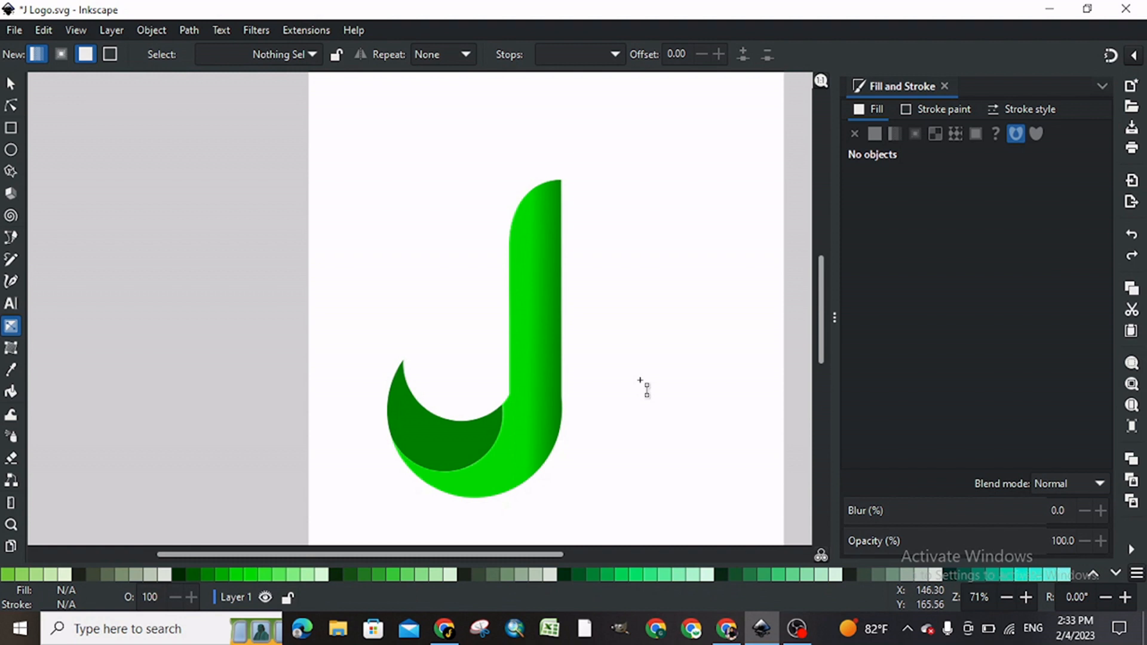
pyautogui.click(472, 430)
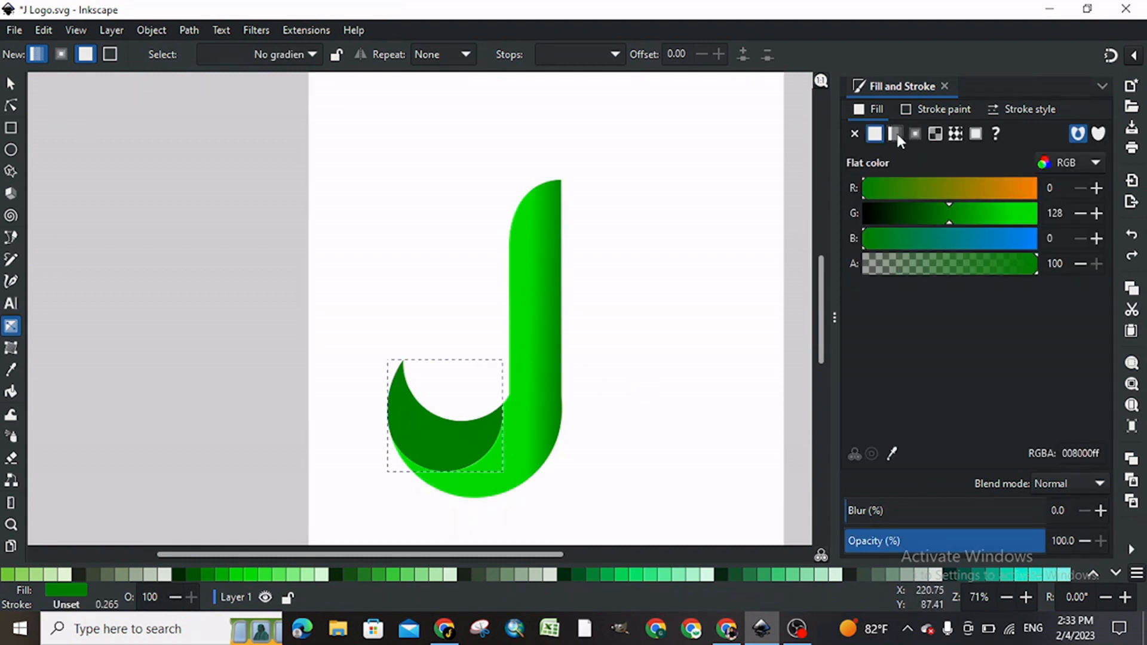
pyautogui.click(896, 131)
pyautogui.click(504, 414)
pyautogui.moveTo(961, 339); pyautogui.dragTo(1052, 340)
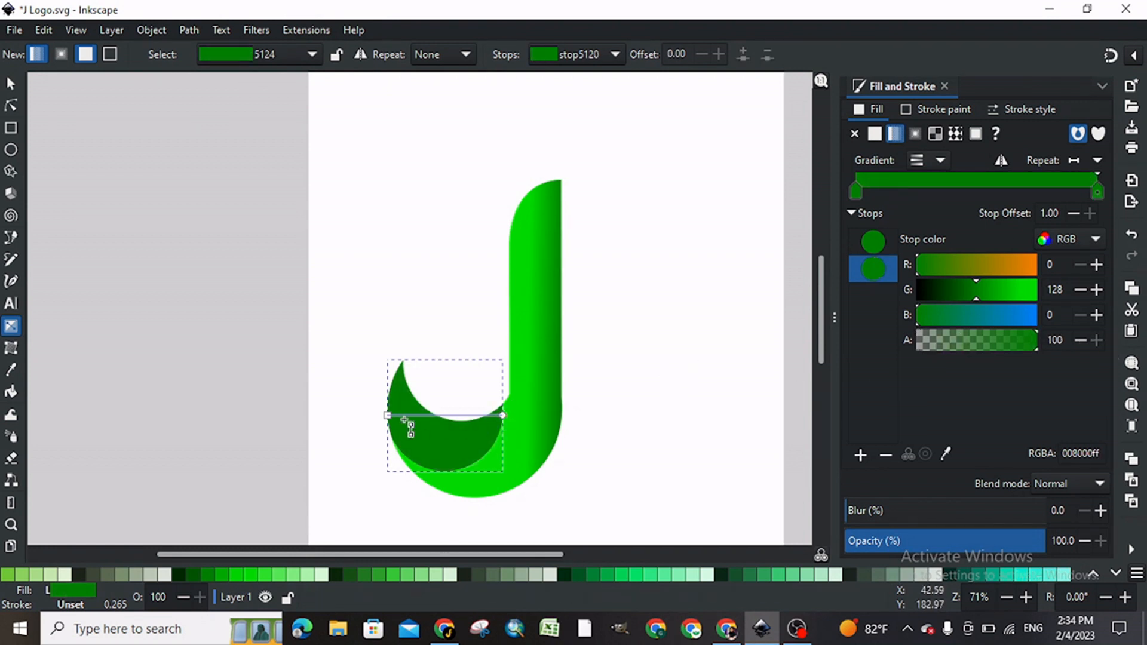
# Try the bright green 00d400 on the start stop of the crescent's gradient, and undo it.
pyautogui.click(387, 415)
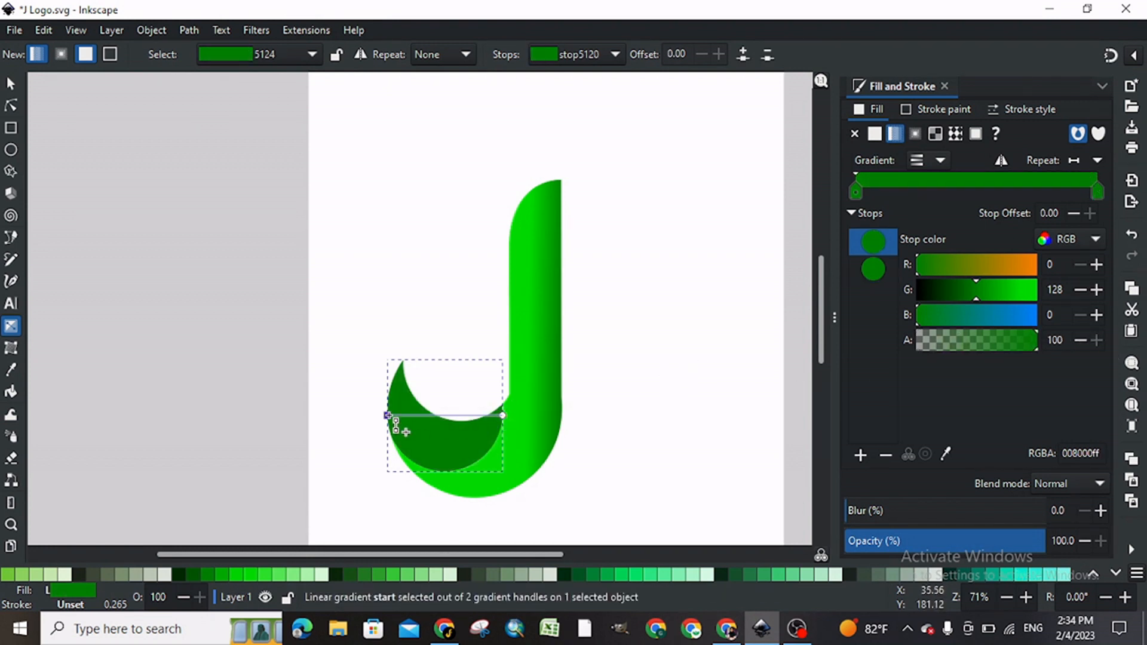
pyautogui.click(235, 571)
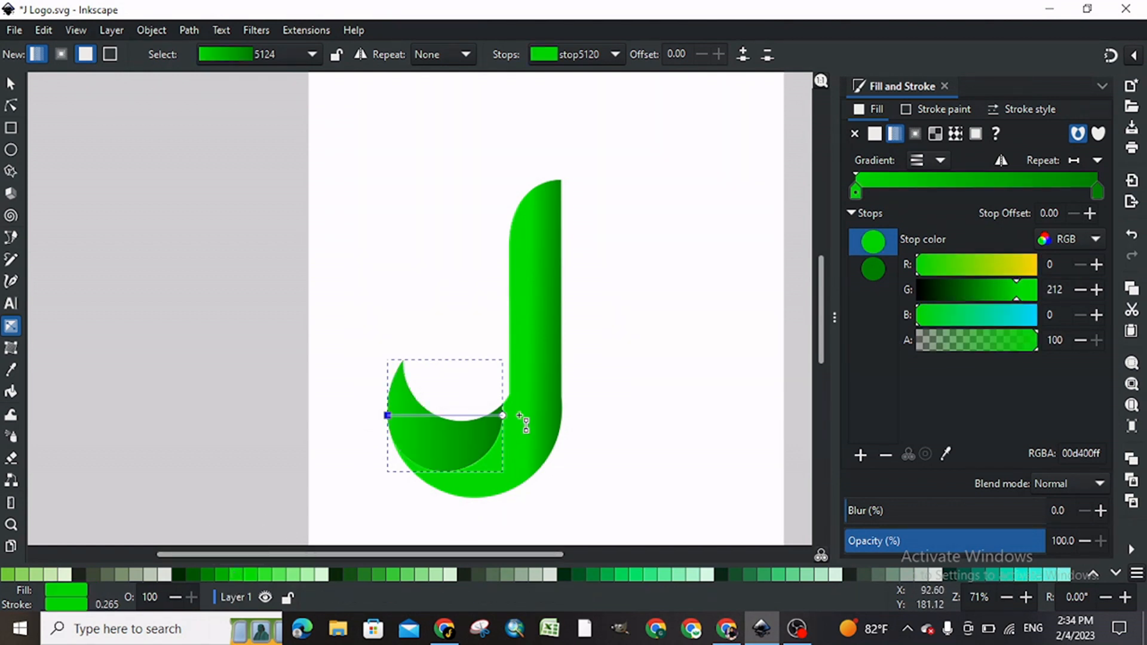
pyautogui.hotkey('ctrl', 'z')
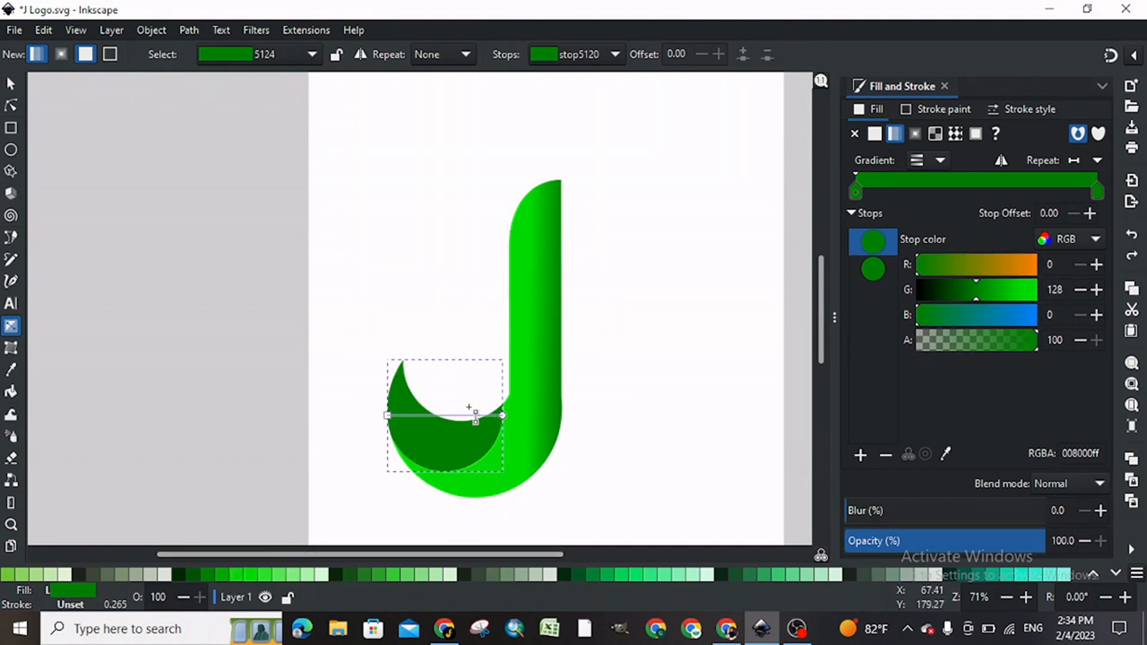
# Set the end stop of the crescent's gradient to the bright green 00d400, and deselect everything.
pyautogui.click(502, 415)
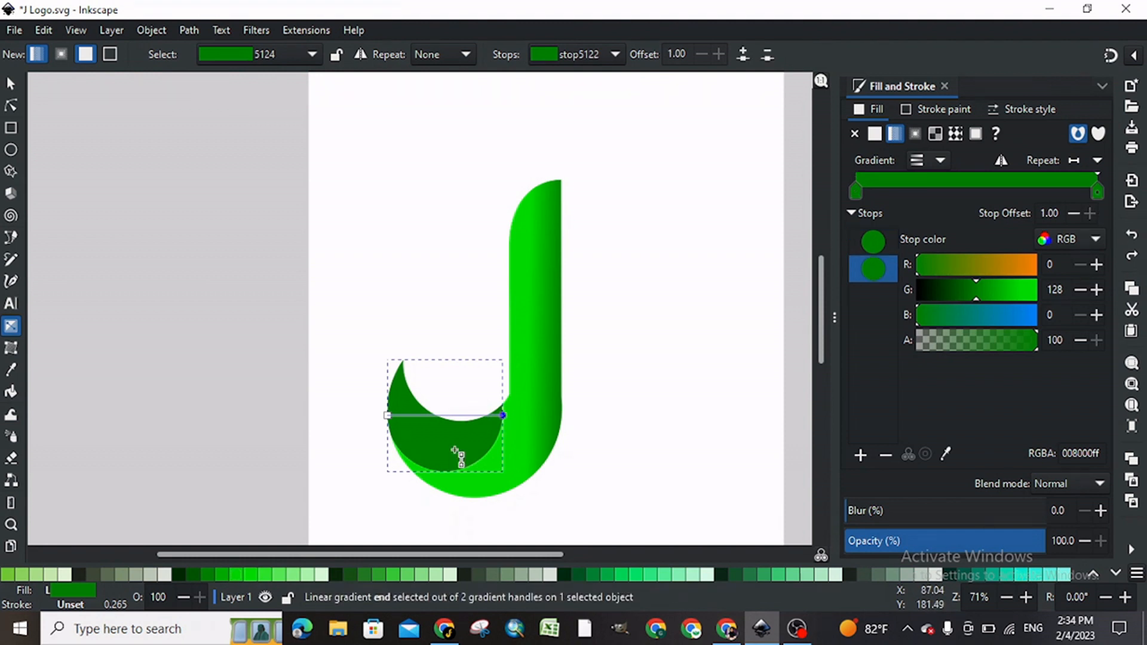
pyautogui.click(252, 575)
pyautogui.click(238, 574)
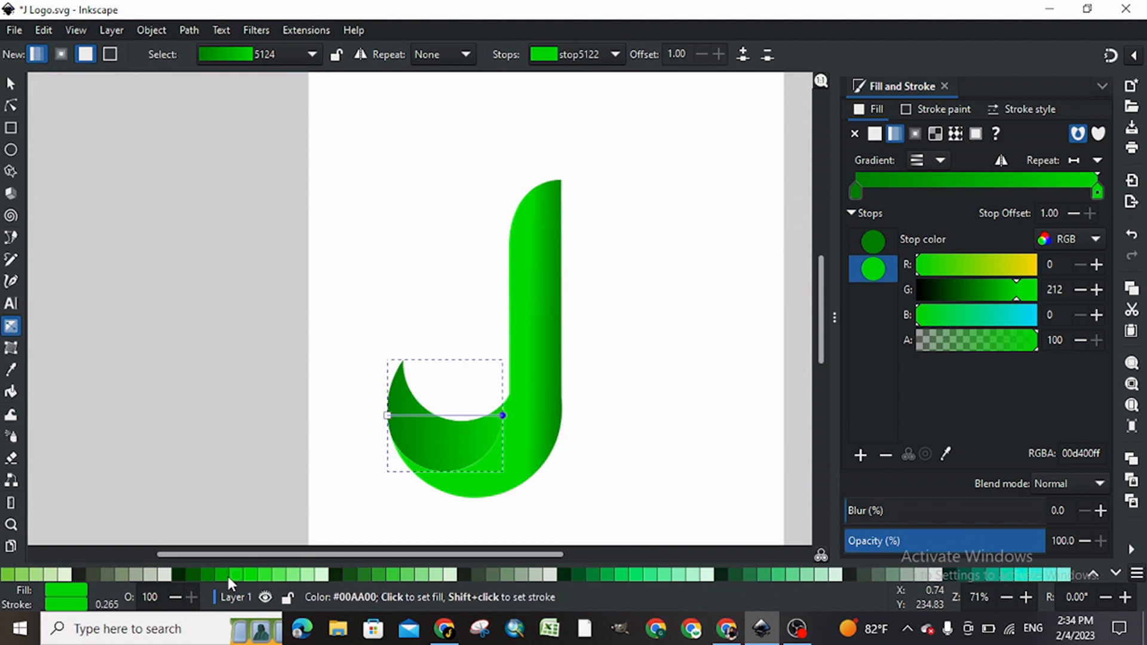
pyautogui.press('Escape')
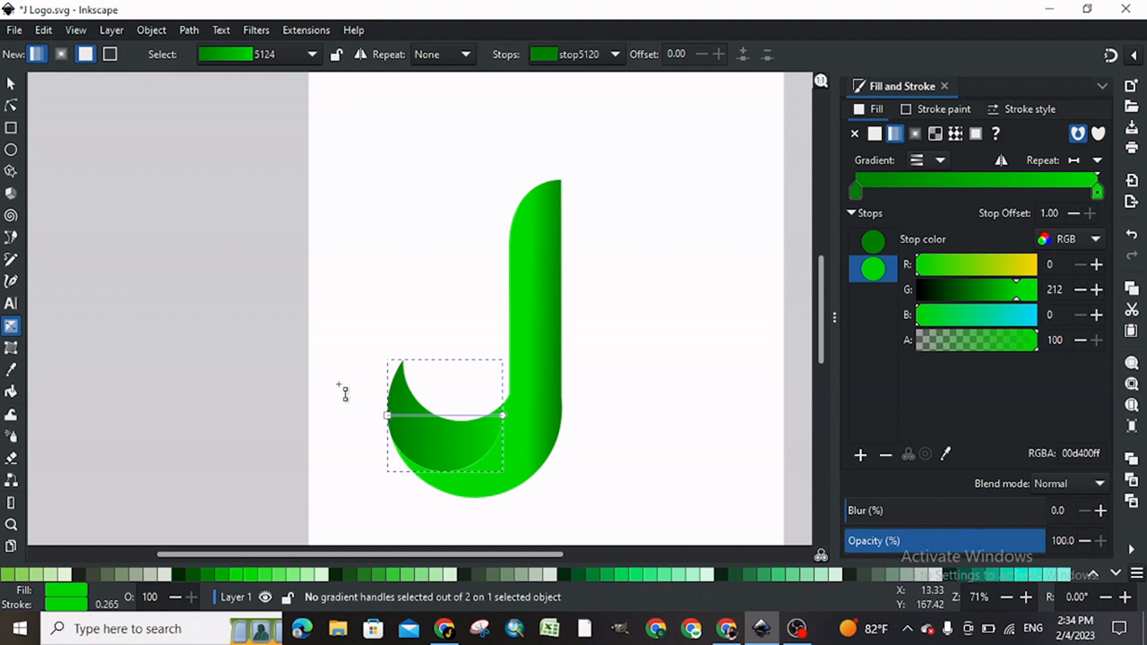
pyautogui.press('Escape')
pyautogui.press('-')
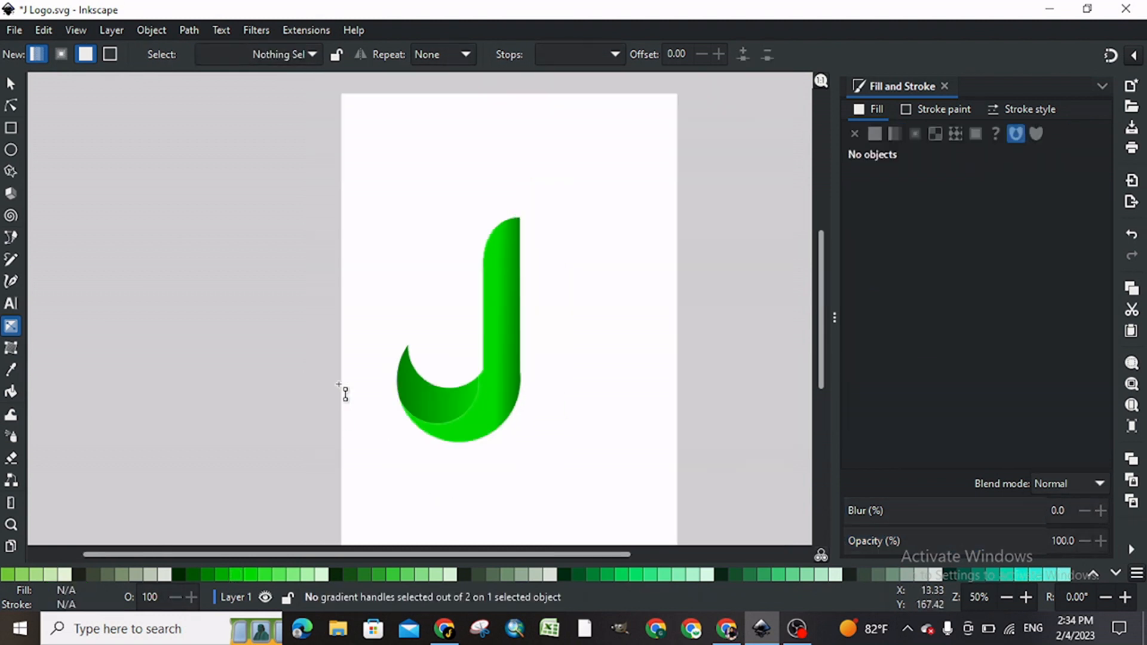
pyautogui.press('+')
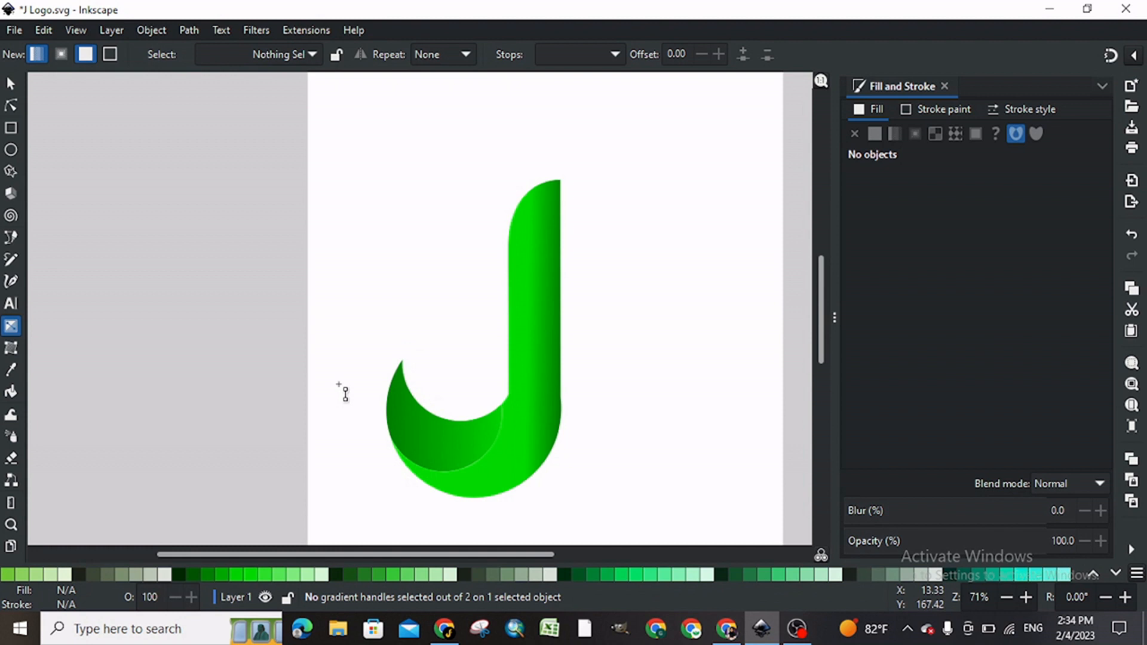
pyautogui.click(12, 78)
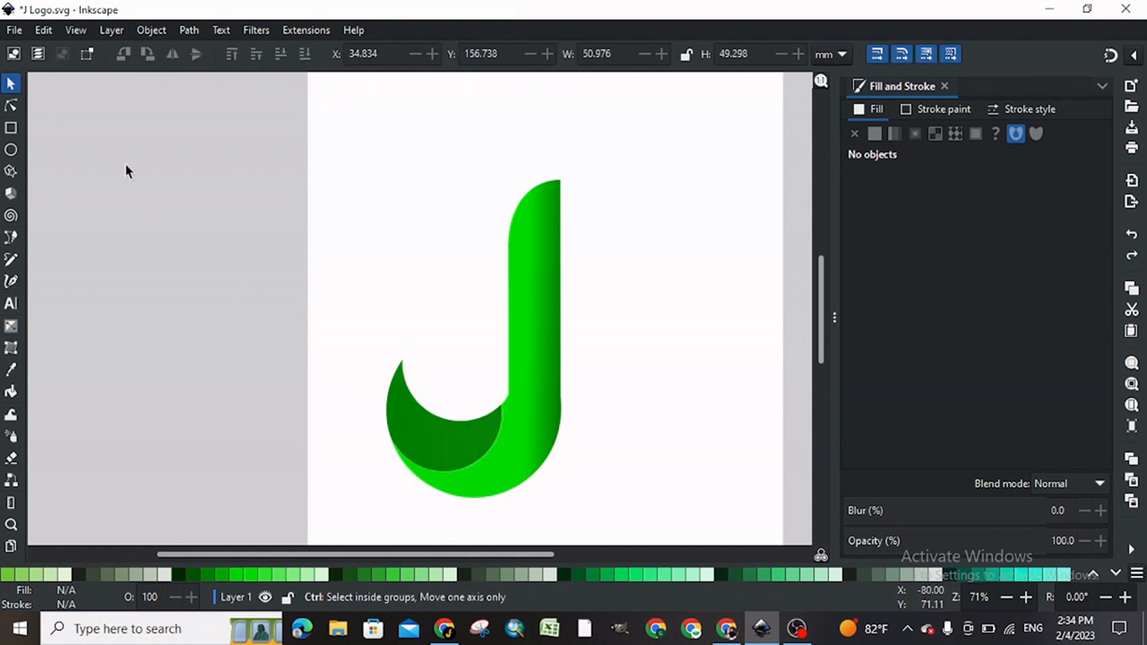
# Undo the crescent's gradient fill and the narrowing of the J shape's gradient.
pyautogui.hotkey('ctrl', 'z')
pyautogui.hotkey('ctrl', 'z')
pyautogui.hotkey('ctrl', 'z')
pyautogui.hotkey('ctrl', 'z')
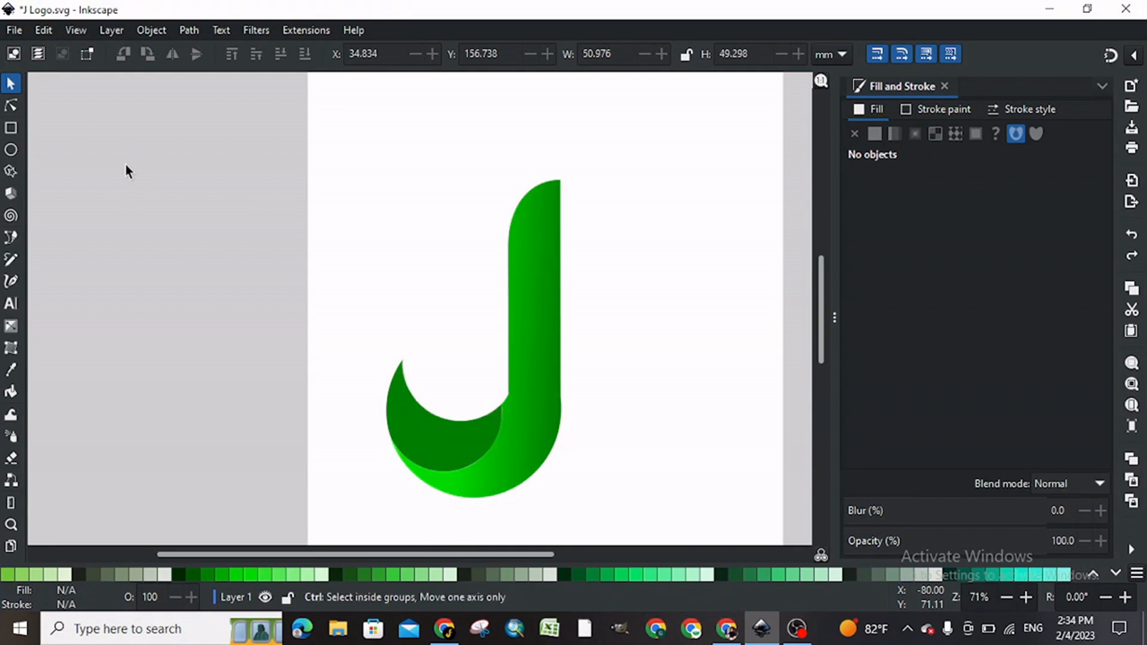
pyautogui.hotkey('ctrl', 'z')
pyautogui.hotkey('ctrl', 'shift', 'z')
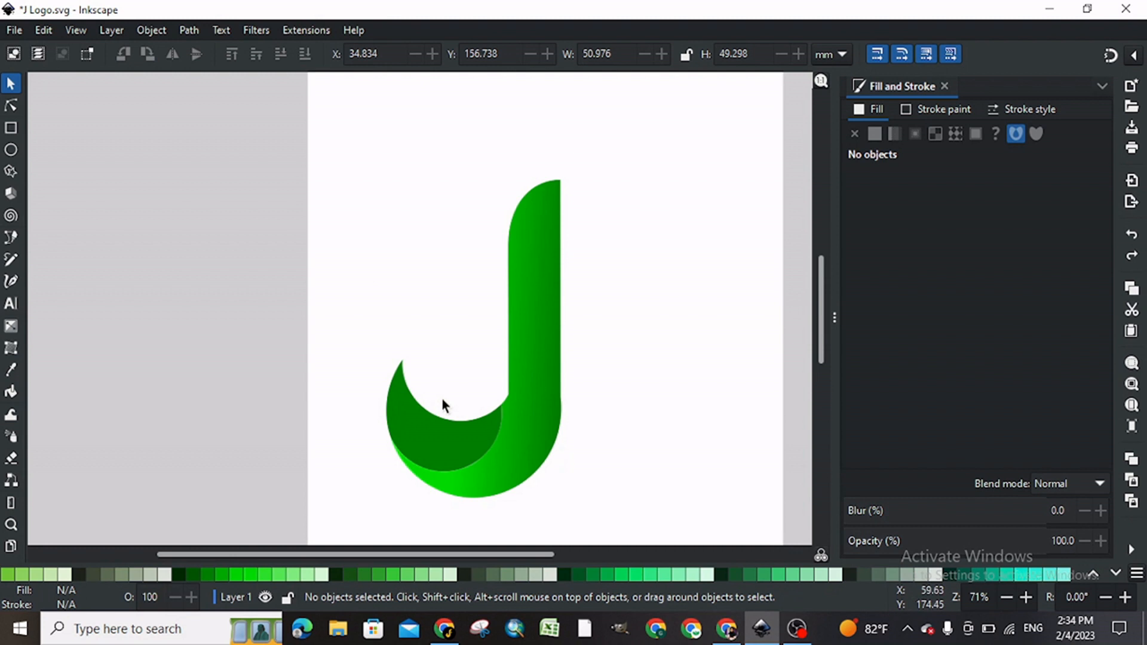
# Fill the crescent with the flat green 00aa00, and deselect it.
pyautogui.click(442, 431)
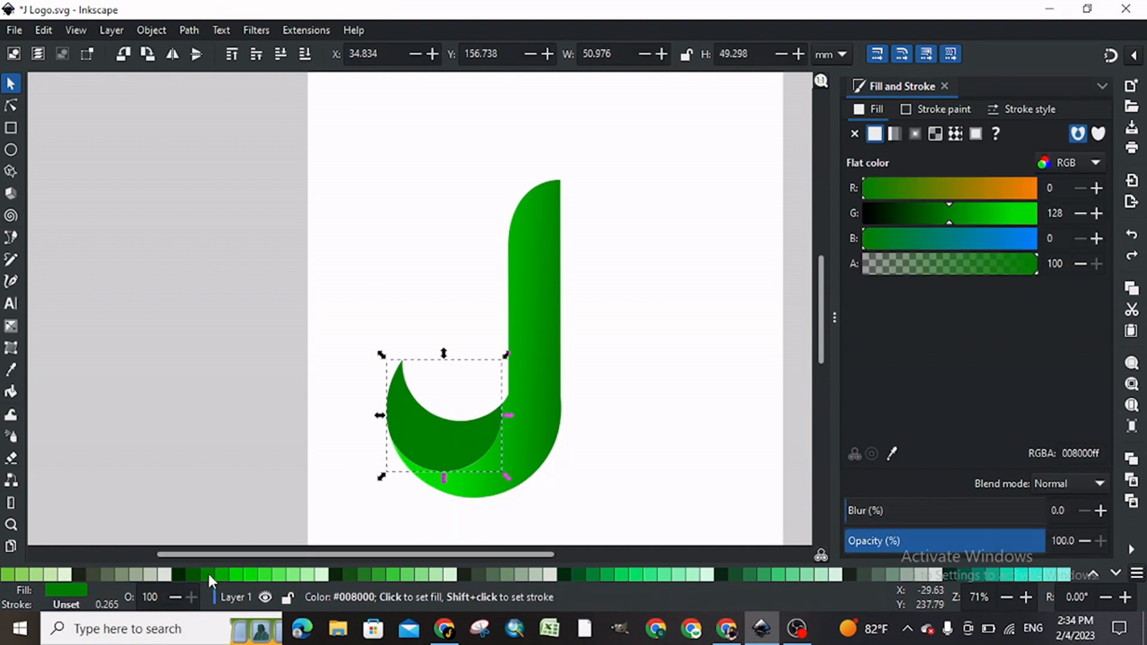
pyautogui.click(219, 573)
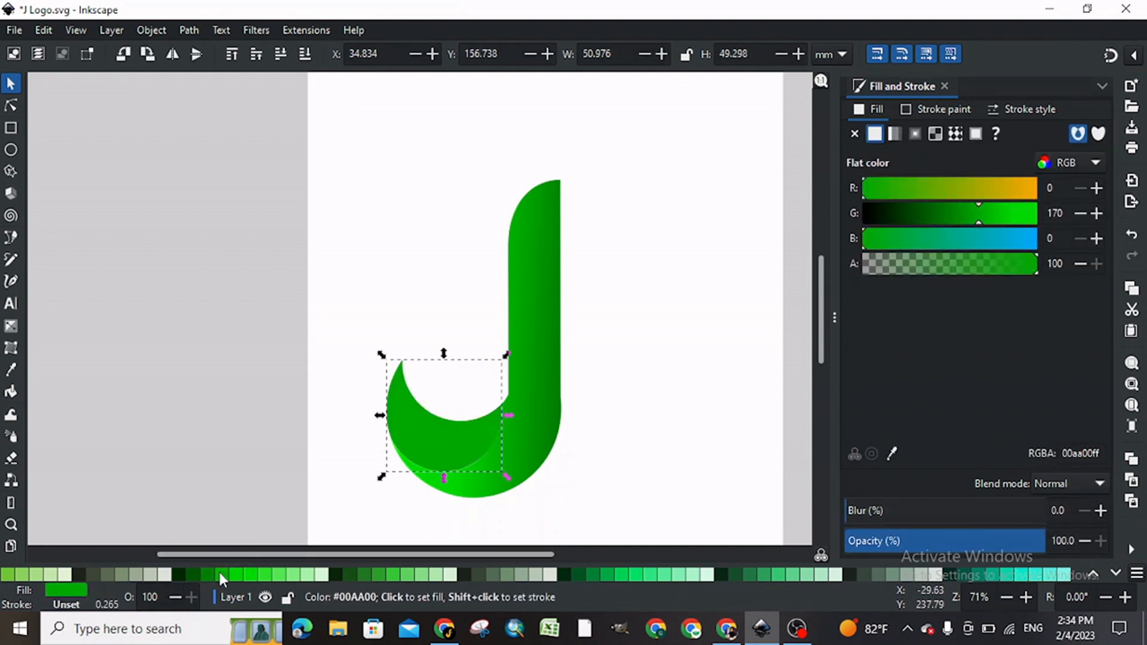
pyautogui.click(328, 363)
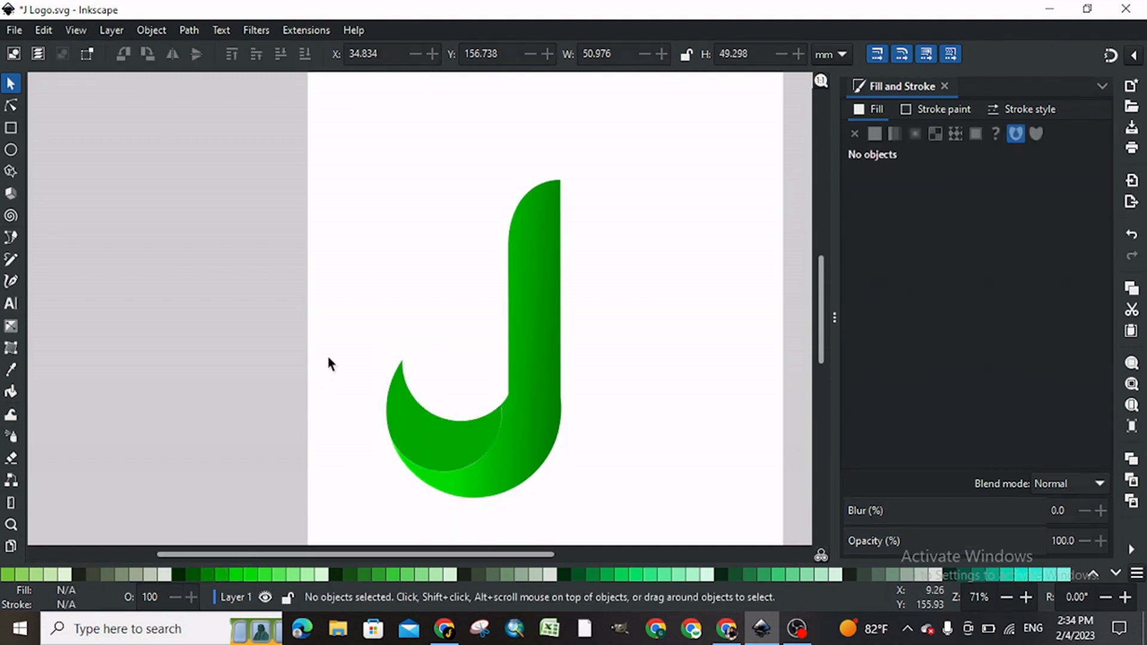
# Reposition the J shape's gradient handles so the gradient runs roughly horizontally and extends past both sides of the stem, and deselect the shape.
pyautogui.click(532, 288)
pyautogui.press('n')
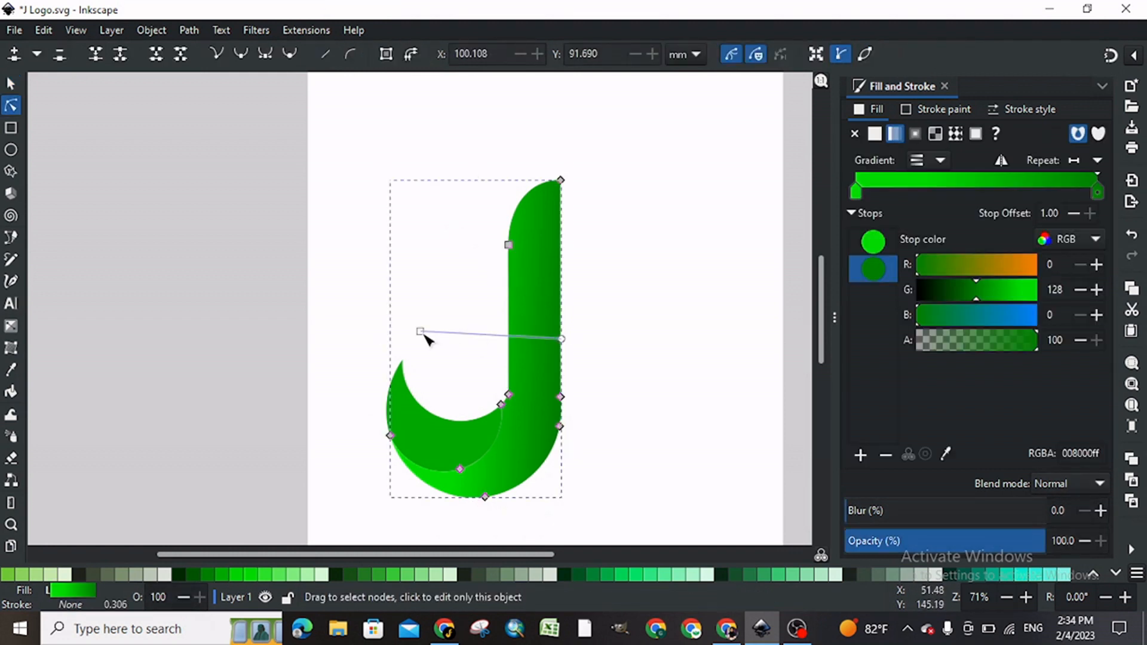
pyautogui.moveTo(425, 343); pyautogui.dragTo(459, 342)
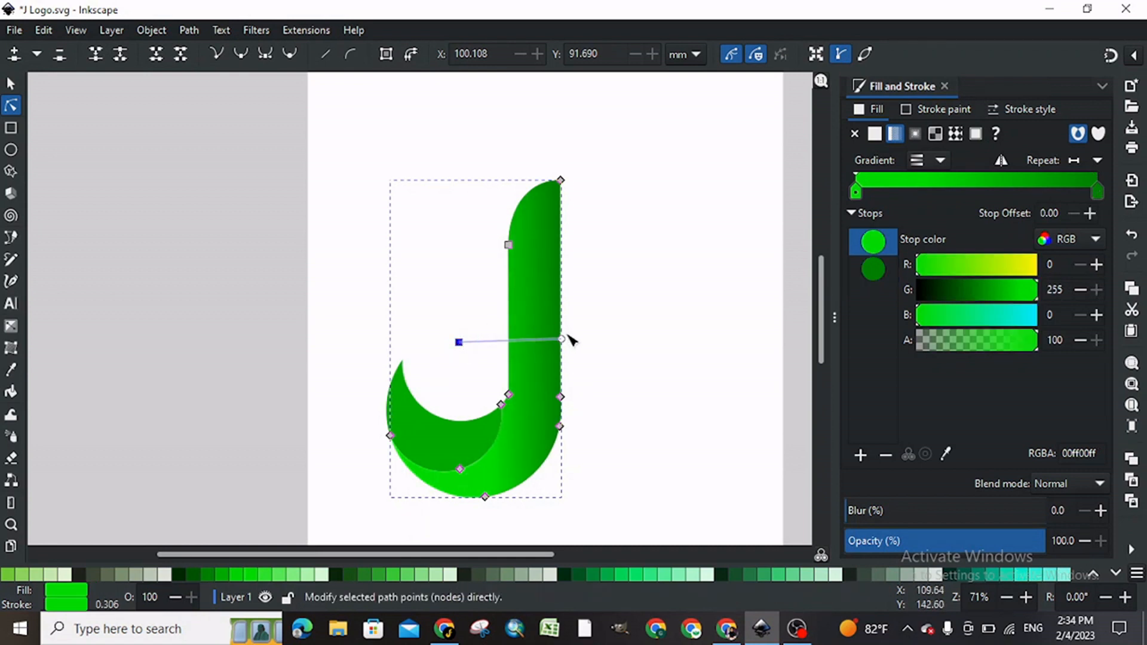
pyautogui.moveTo(584, 340); pyautogui.dragTo(622, 348)
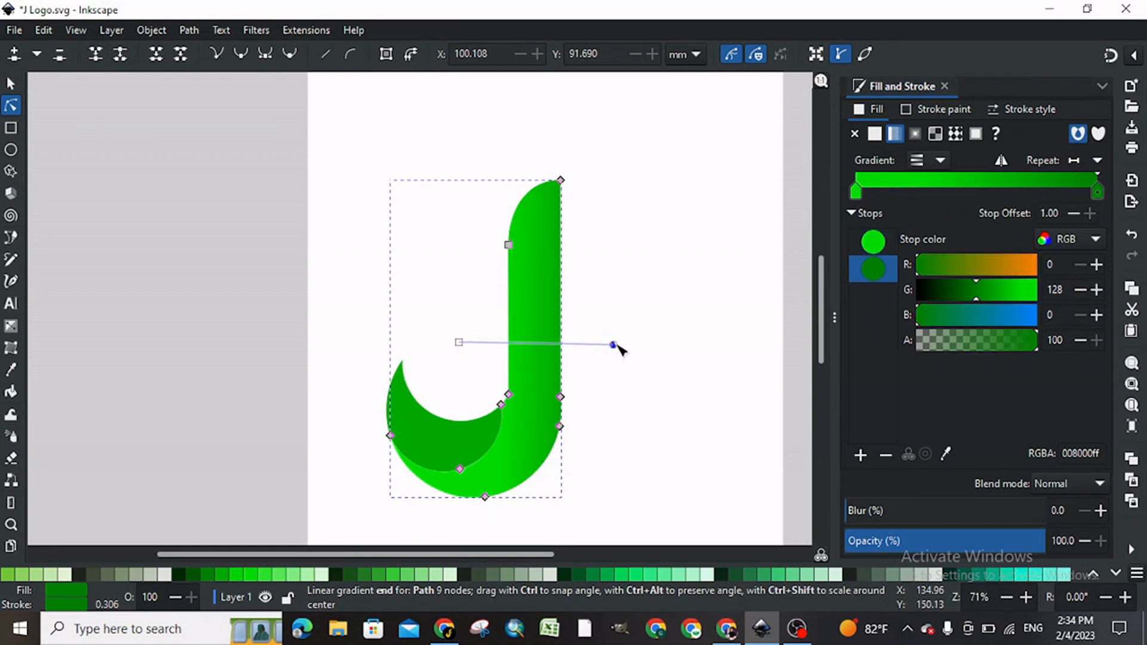
pyautogui.click(662, 276)
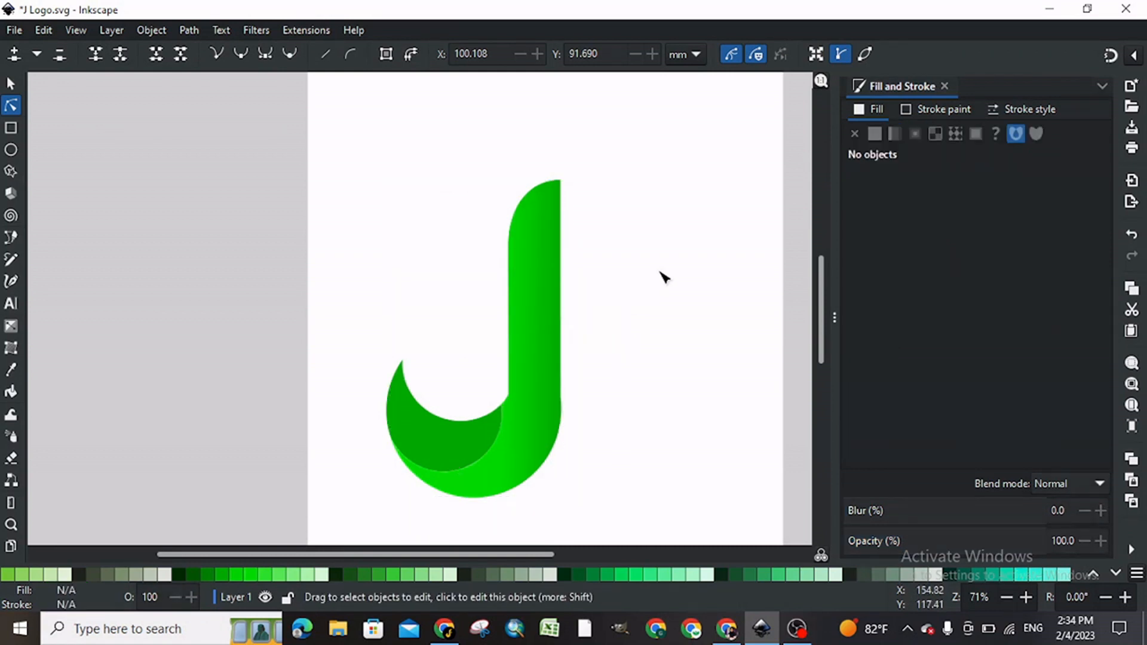
# Draw a circle about 12 mm in diameter in the empty area to the upper left of the J's stem.
pyautogui.click(10, 150)
pyautogui.moveTo(363, 195); pyautogui.dragTo(391, 223)
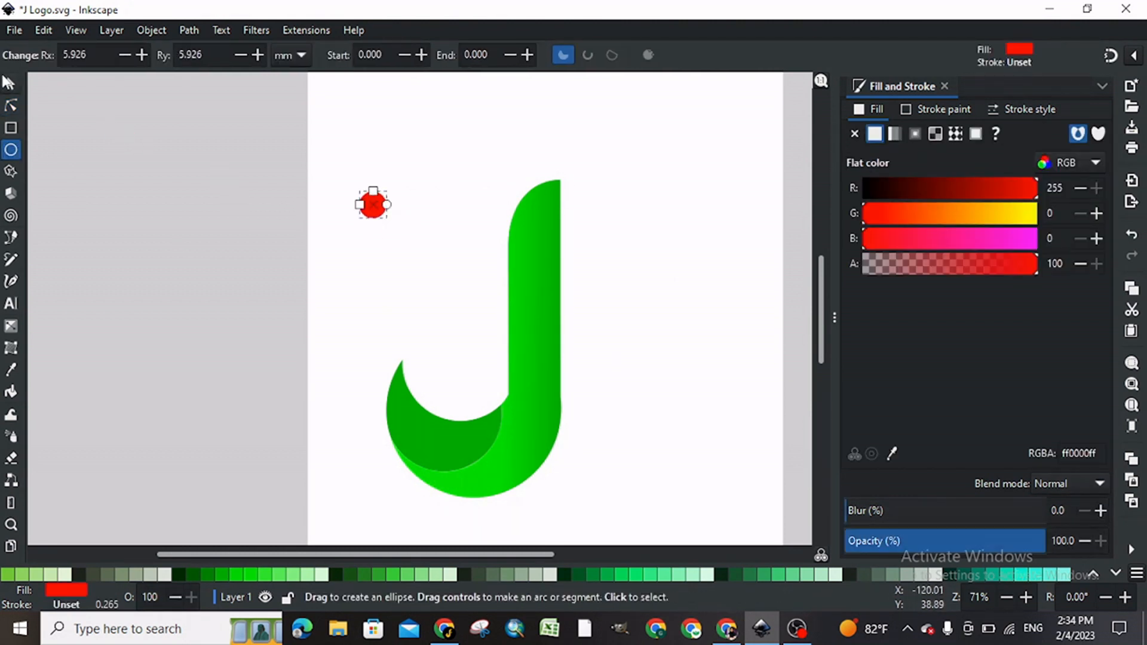
pyautogui.press('s')
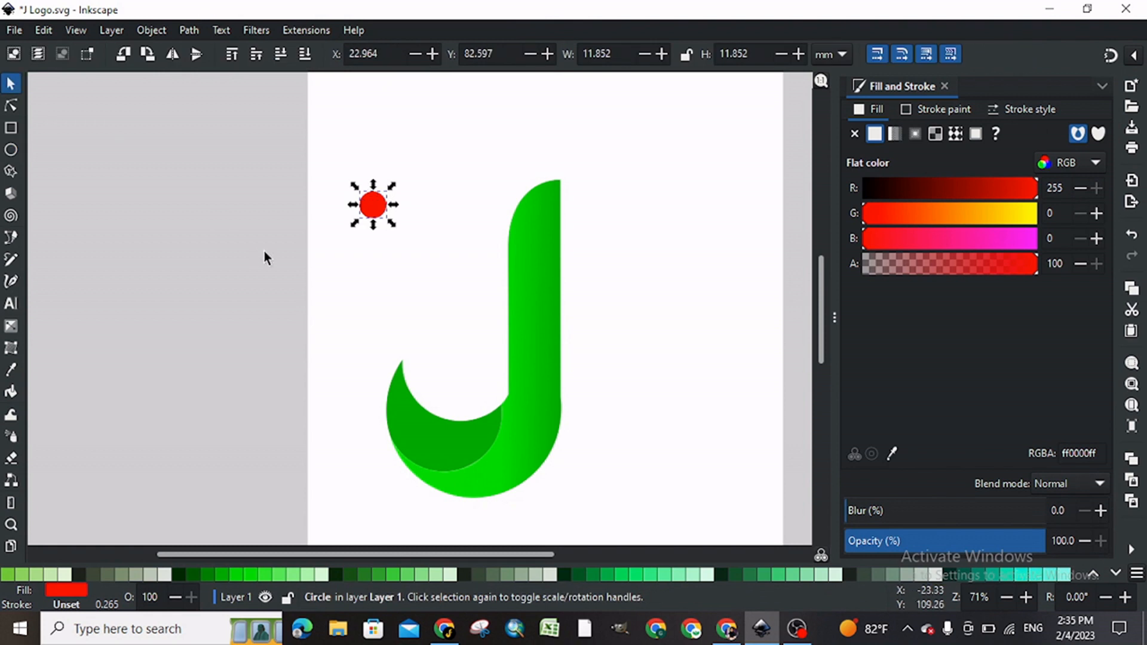
# Give the circle a linear gradient fill and make its transparent end stop fully opaque with alpha 100.
pyautogui.click(894, 134)
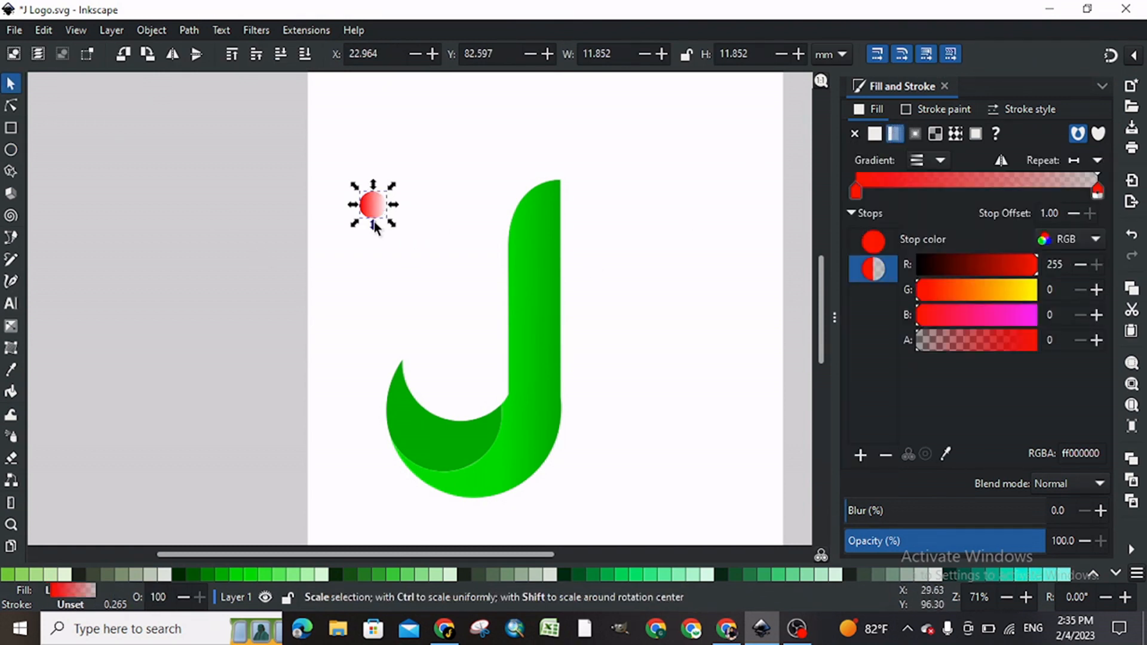
pyautogui.press('g')
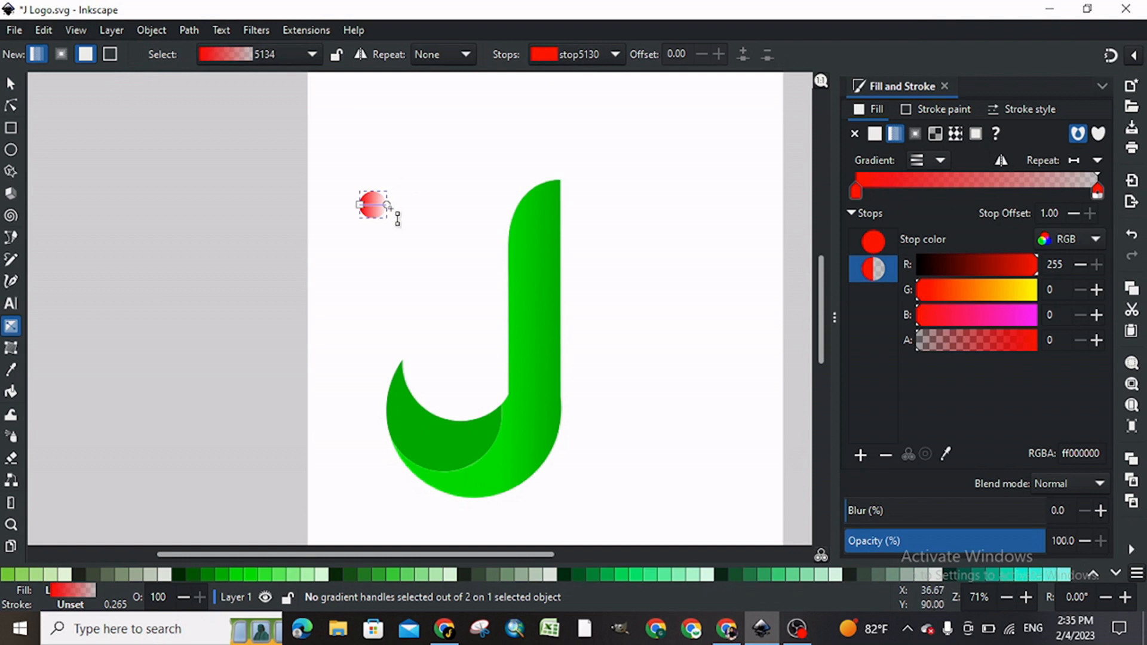
pyautogui.click(388, 205)
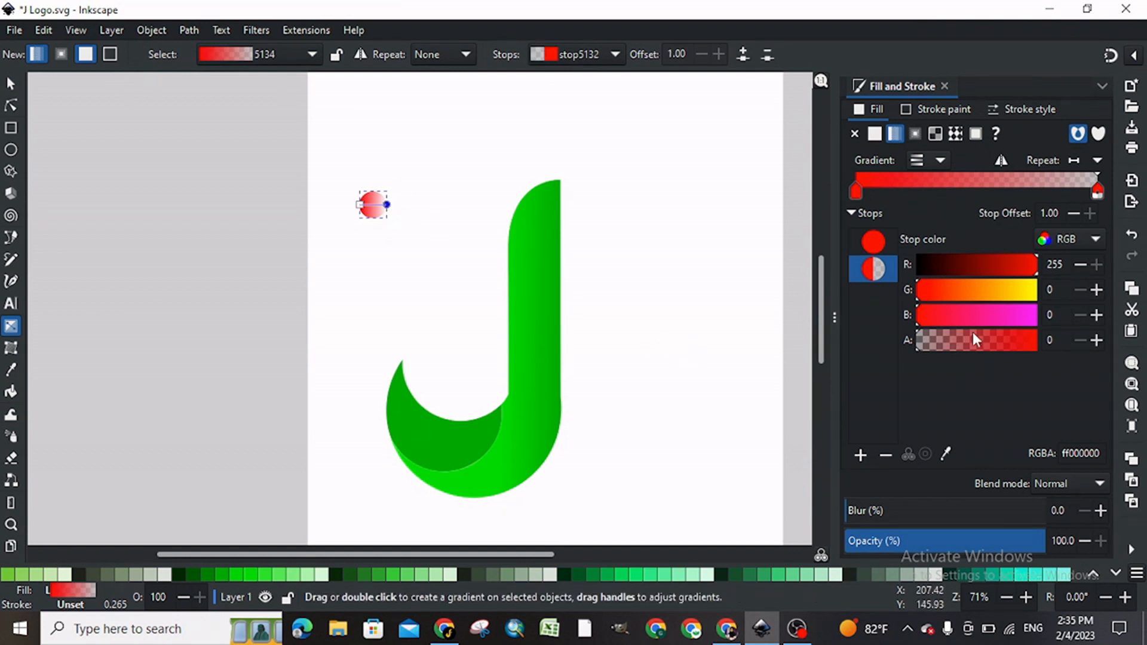
pyautogui.moveTo(975, 340); pyautogui.dragTo(1041, 340)
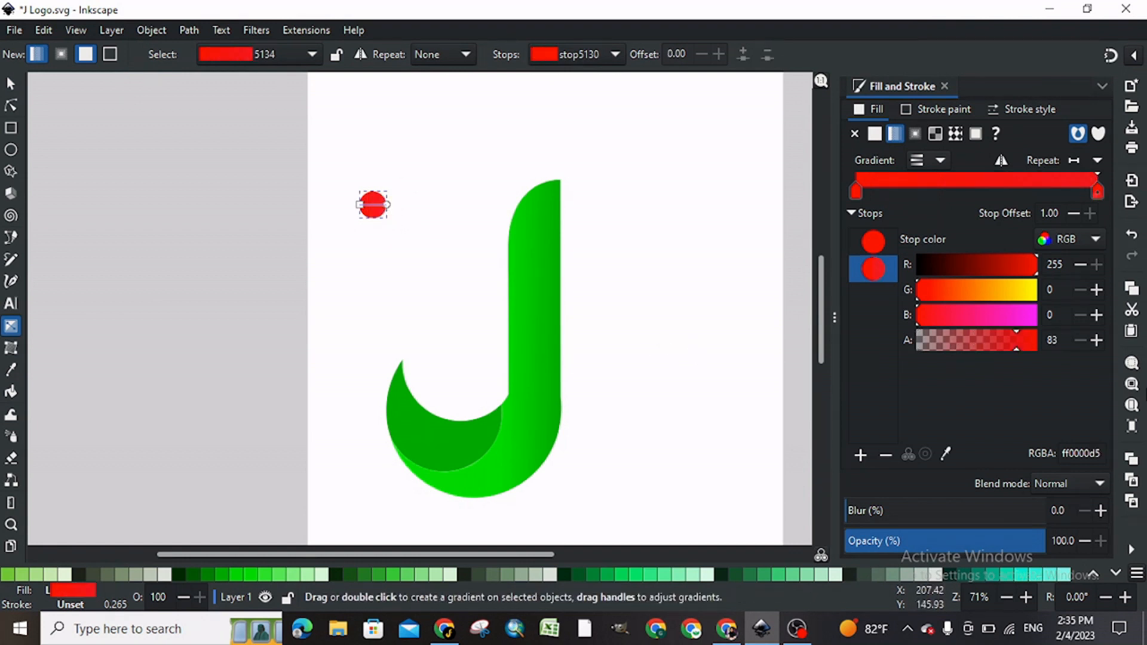
# Set the circle gradient's end stop to the bright green 00ff00 and its start stop to the dark green 008000.
pyautogui.click(389, 205)
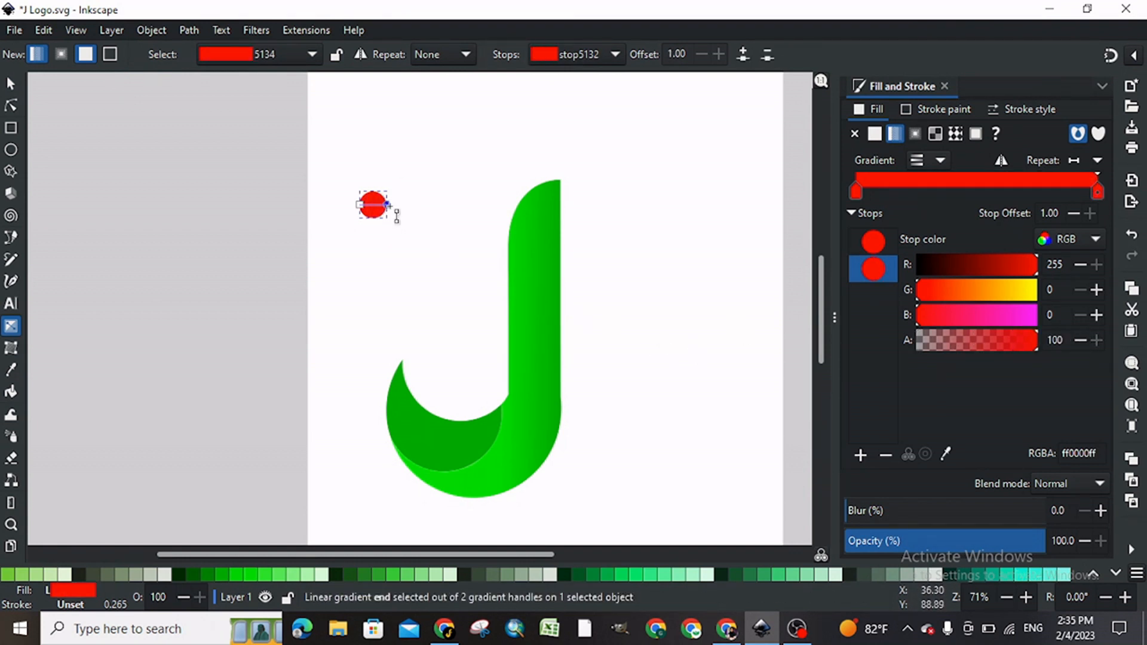
pyautogui.click(247, 576)
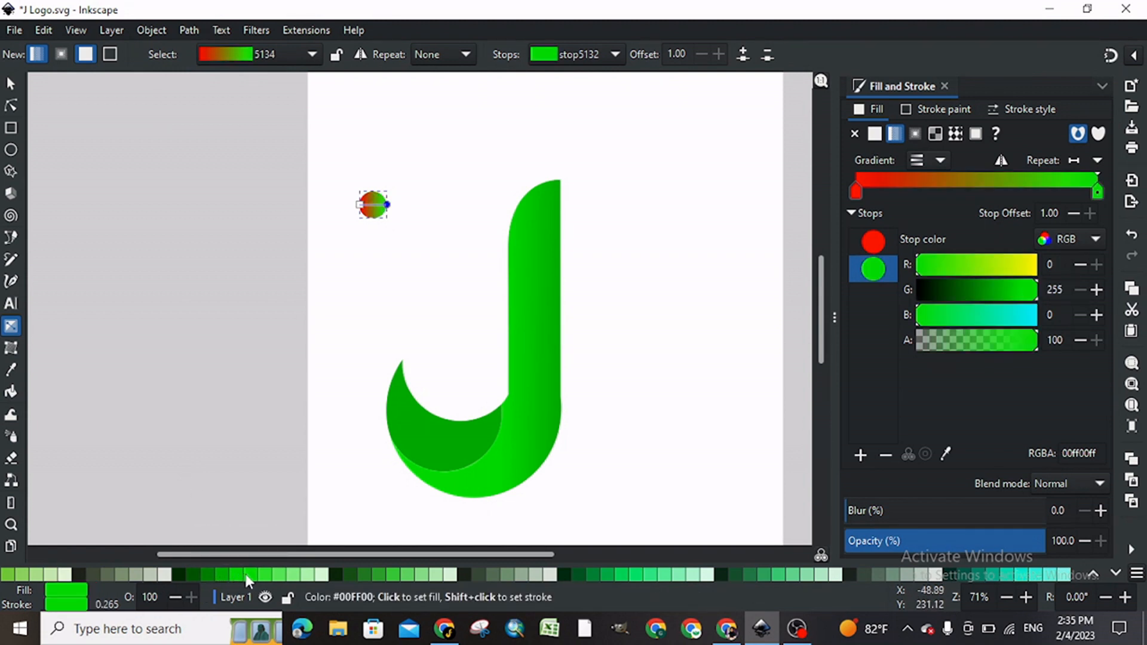
pyautogui.click(360, 205)
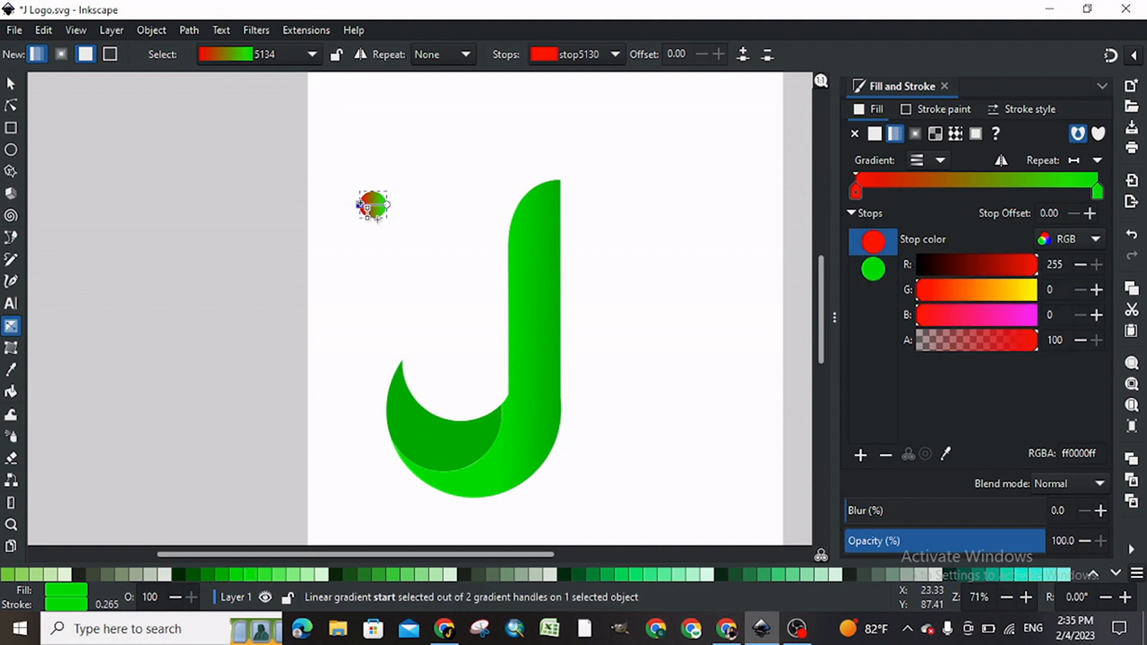
pyautogui.click(238, 575)
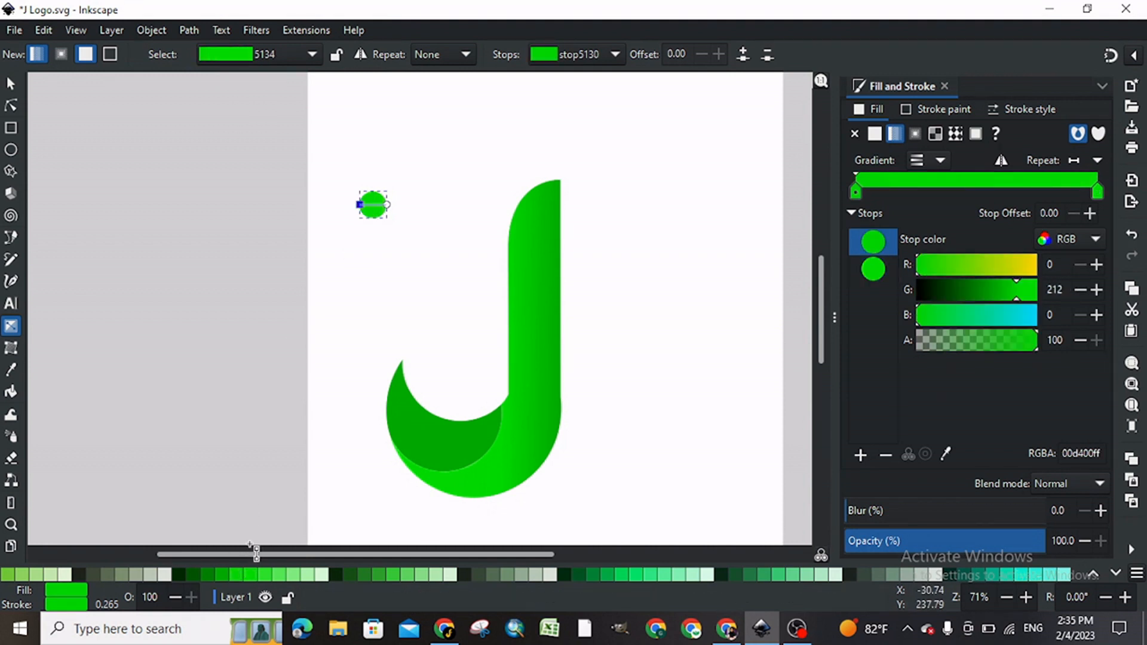
pyautogui.click(221, 573)
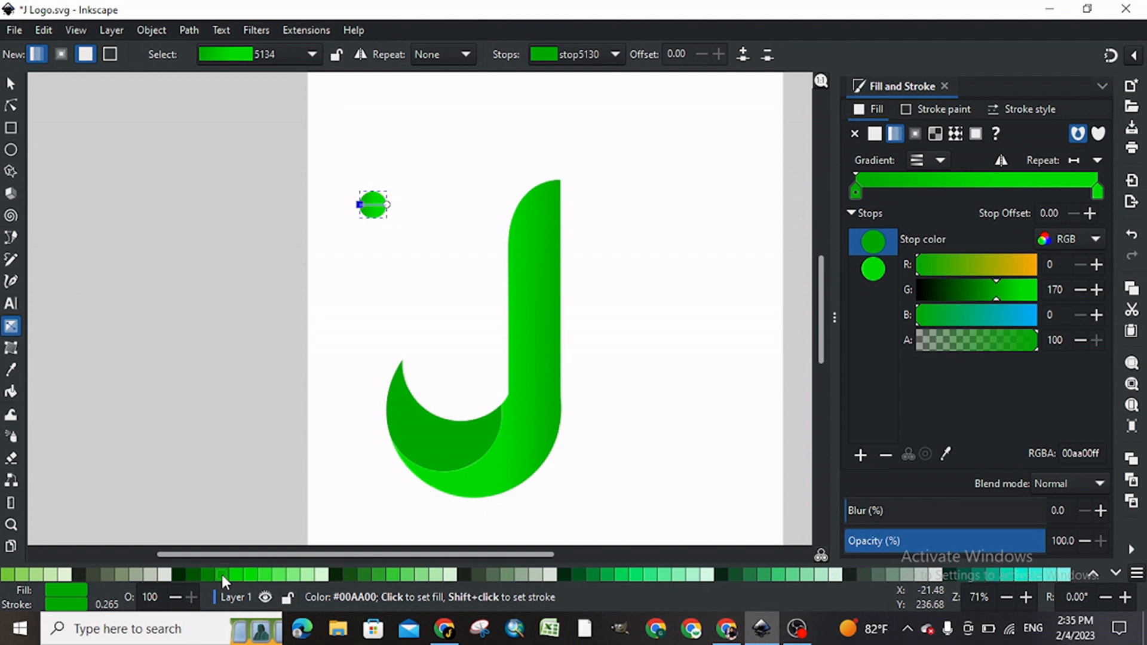
pyautogui.click(209, 571)
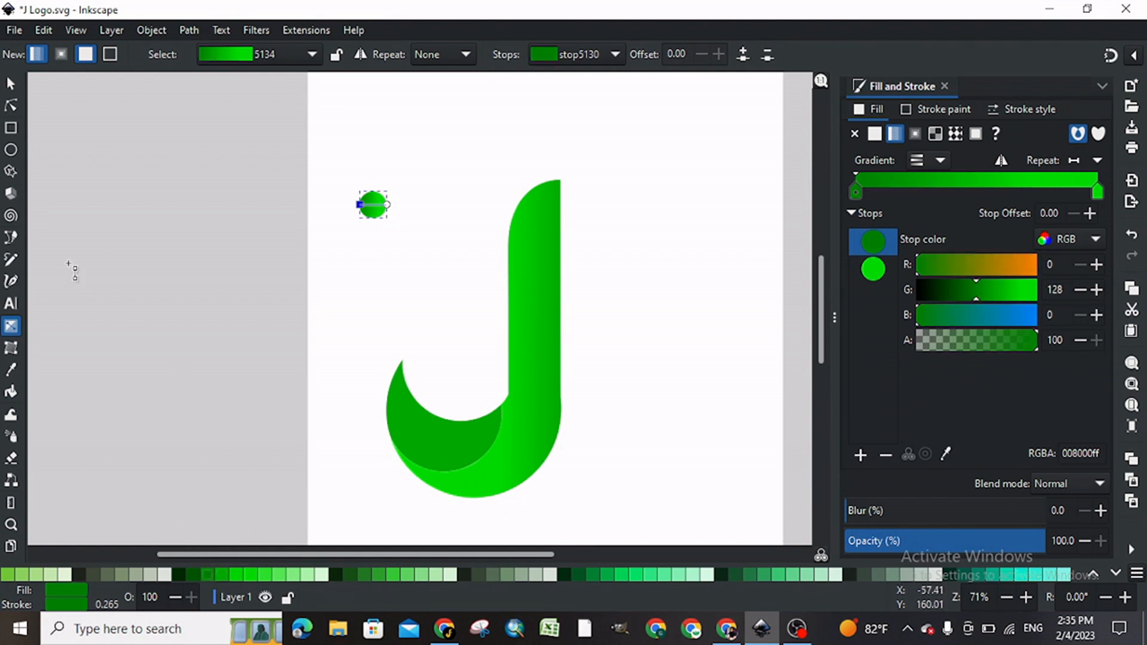
# Place the circle, shrunk to about 8.9 mm, just above the stem's top, and group it with the J shape and the crescent.
pyautogui.click(12, 83)
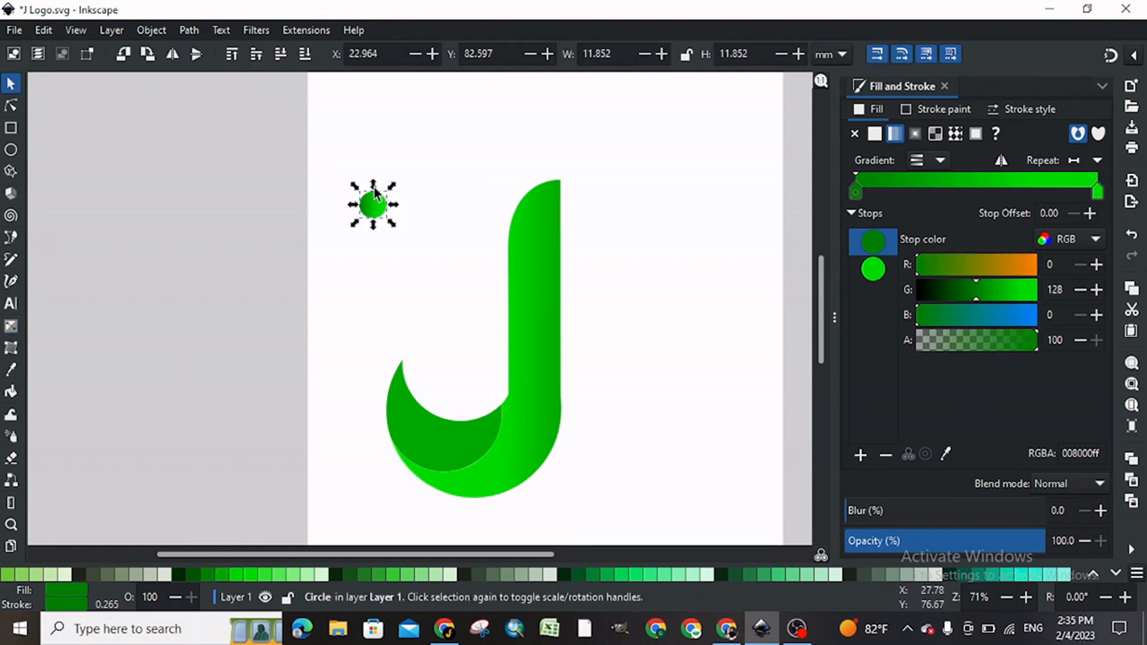
pyautogui.moveTo(376, 203); pyautogui.dragTo(539, 167)
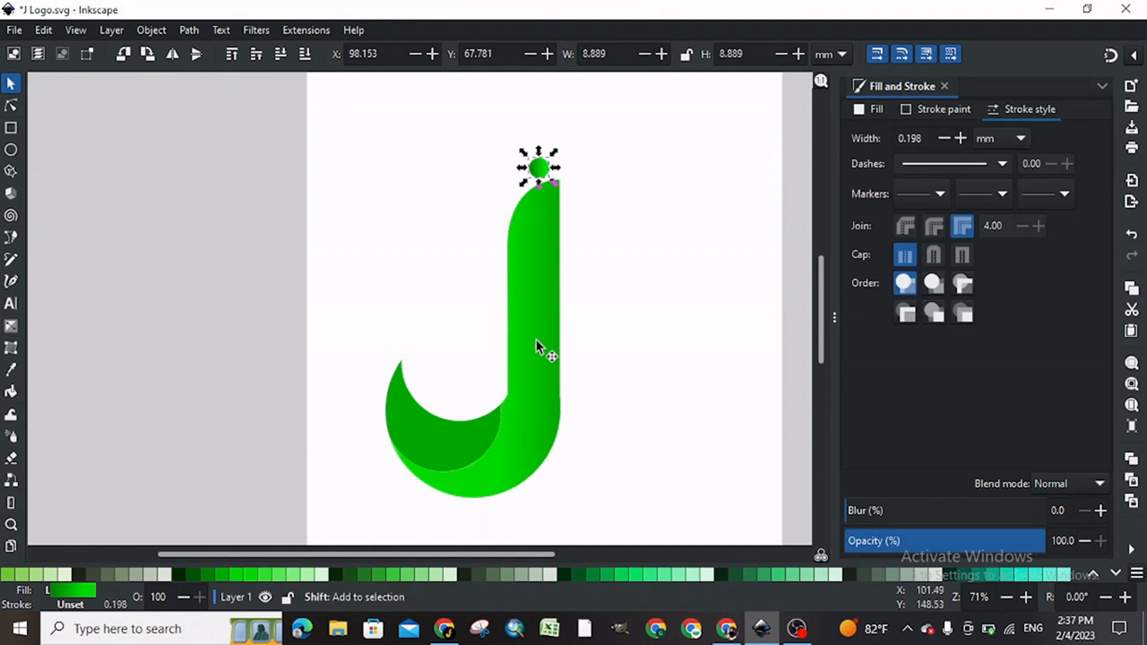
pyautogui.keyDown('shift'); pyautogui.click(536, 340); pyautogui.keyUp('shift')
pyautogui.keyDown('shift'); pyautogui.click(461, 440); pyautogui.keyUp('shift')
pyautogui.click(191, 29)
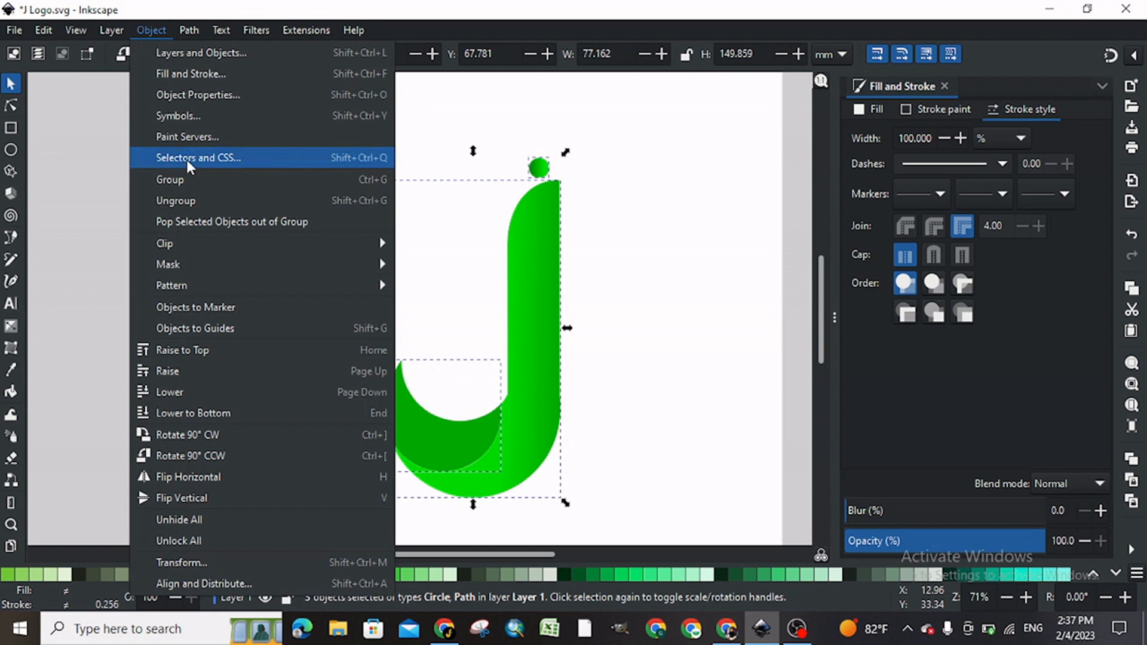
pyautogui.click(185, 175)
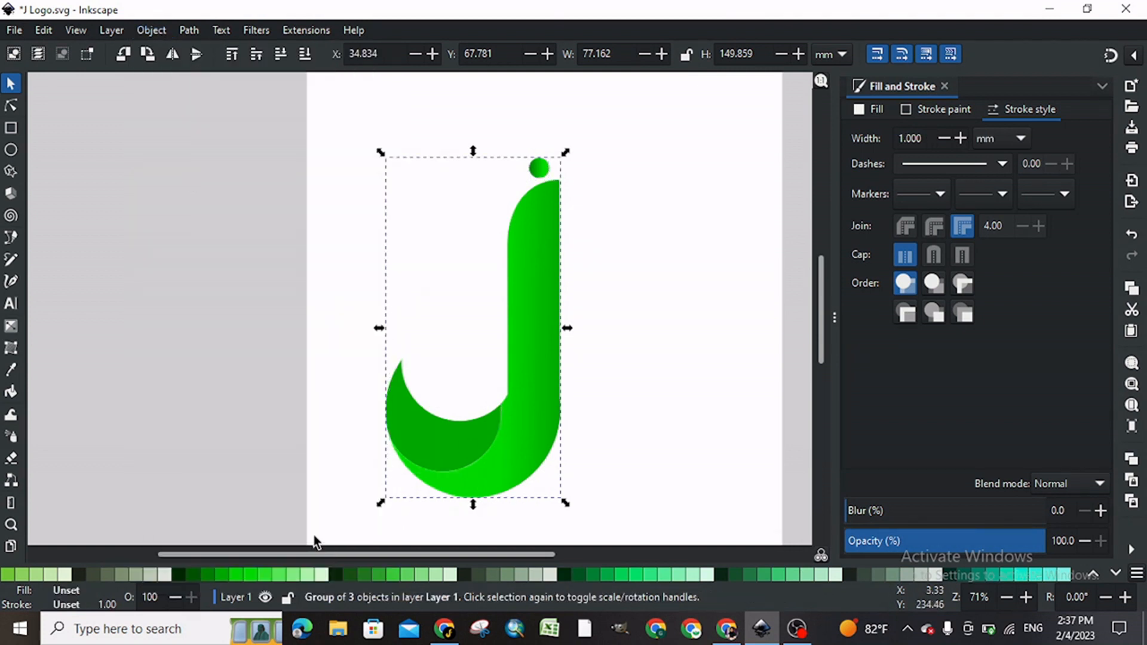
# Close the Fill and Stroke settings, enlarge the logo group to about 84 × 163 mm, and position it near the page's centre.
pyautogui.hscroll(1, 315, 540)
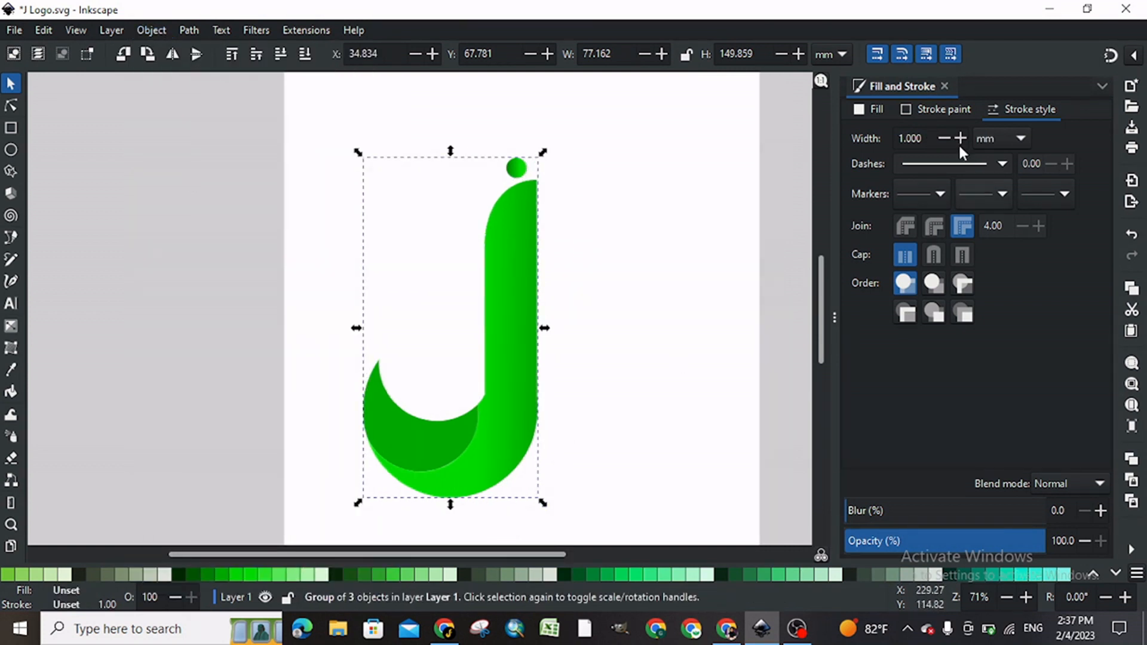
pyautogui.click(945, 87)
pyautogui.moveTo(546, 509); pyautogui.dragTo(566, 514)
pyautogui.moveTo(601, 552); pyautogui.dragTo(567, 553)
pyautogui.moveTo(571, 426); pyautogui.dragTo(582, 429)
pyautogui.click(886, 409)
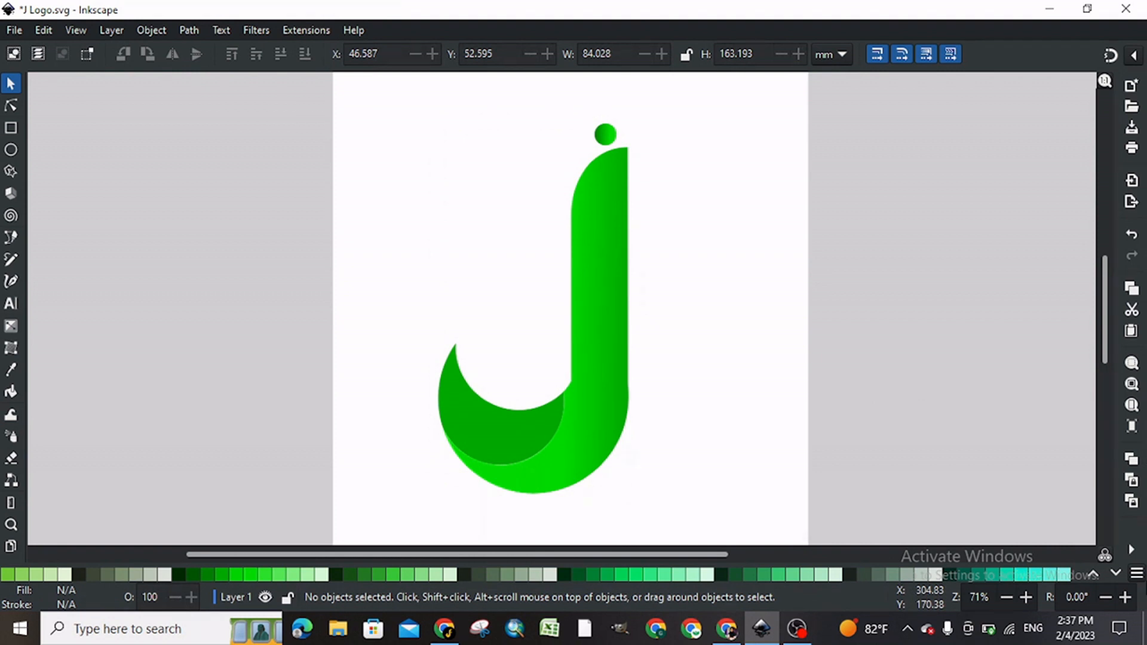